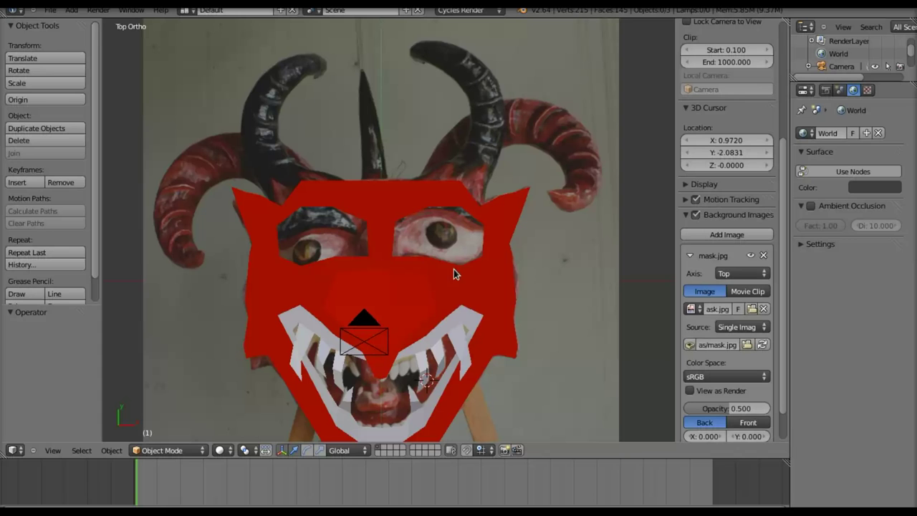
# - Return to Top view, select the red mask plane and switch it to wireframe shading over the photo
pyautogui.press('KP_2')
pyautogui.press('KP_2')
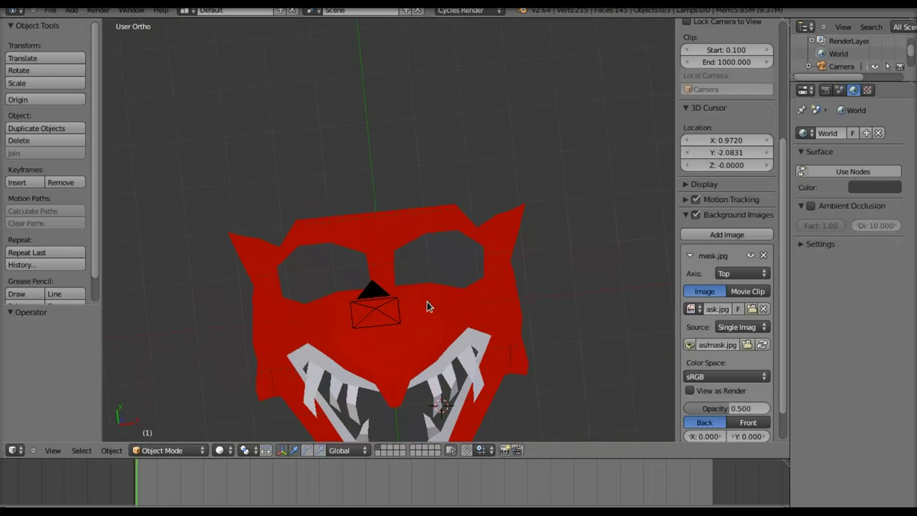
pyautogui.press('KP_7')
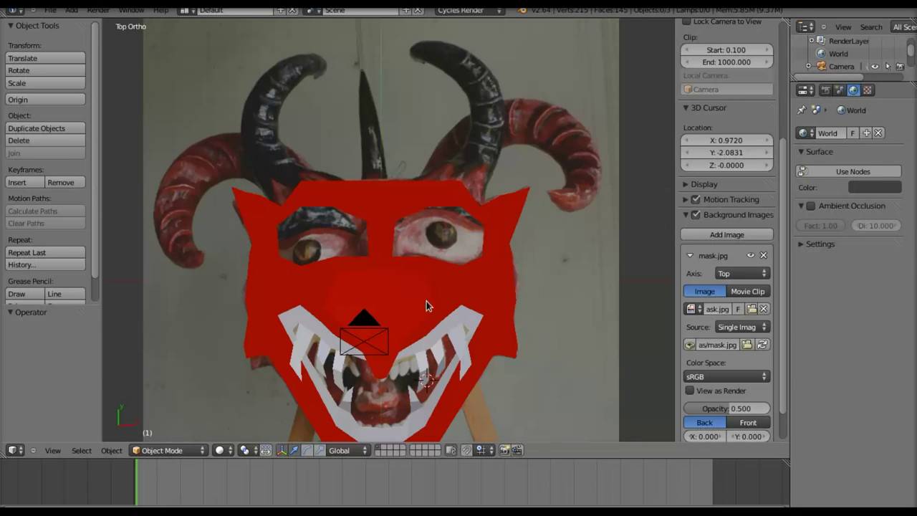
pyautogui.rightClick(426, 304)
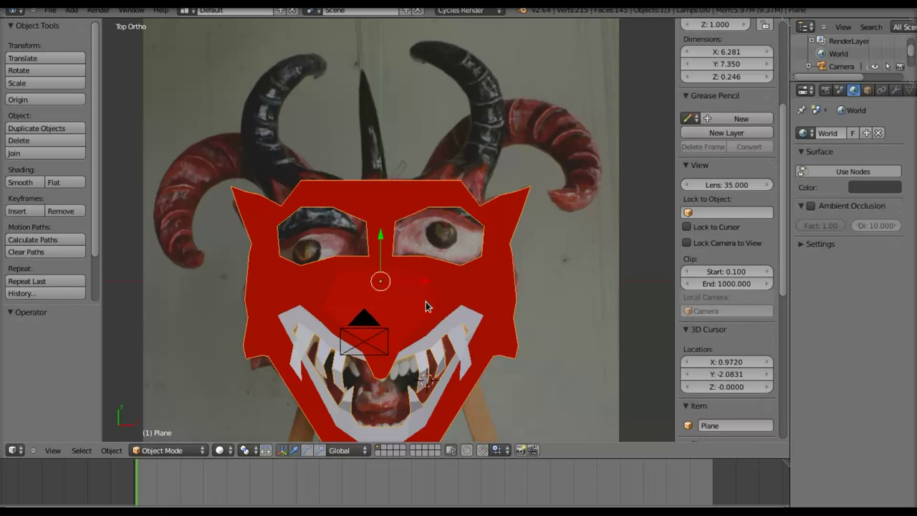
pyautogui.press('z')
# - Zoom in so the mouth and teeth fill the view, then enter Edit Mode on the mask mesh
pyautogui.keyDown('shift'); pyautogui.moveTo(407, 315); pyautogui.dragTo(435, 237, button='middle'); pyautogui.keyUp('shift')
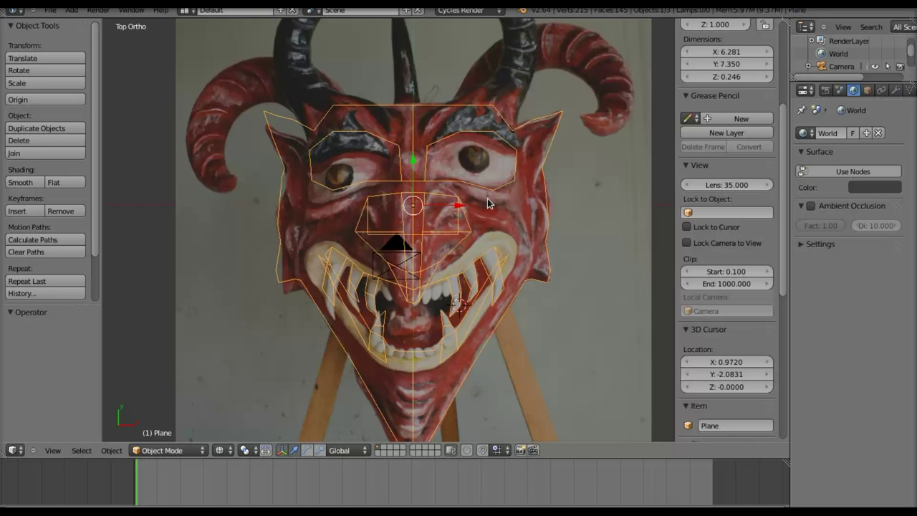
pyautogui.keyDown('shift'); pyautogui.moveTo(462, 190); pyautogui.dragTo(455, 238, button='middle'); pyautogui.keyUp('shift')
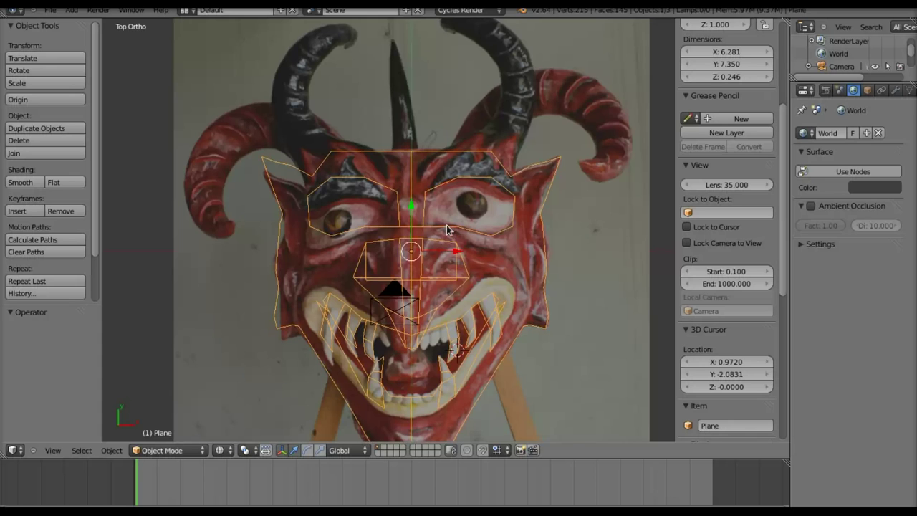
pyautogui.keyDown('shift'); pyautogui.moveTo(435, 231); pyautogui.dragTo(464, 130, button='middle'); pyautogui.keyUp('shift')
pyautogui.scroll(3, 454, 224)
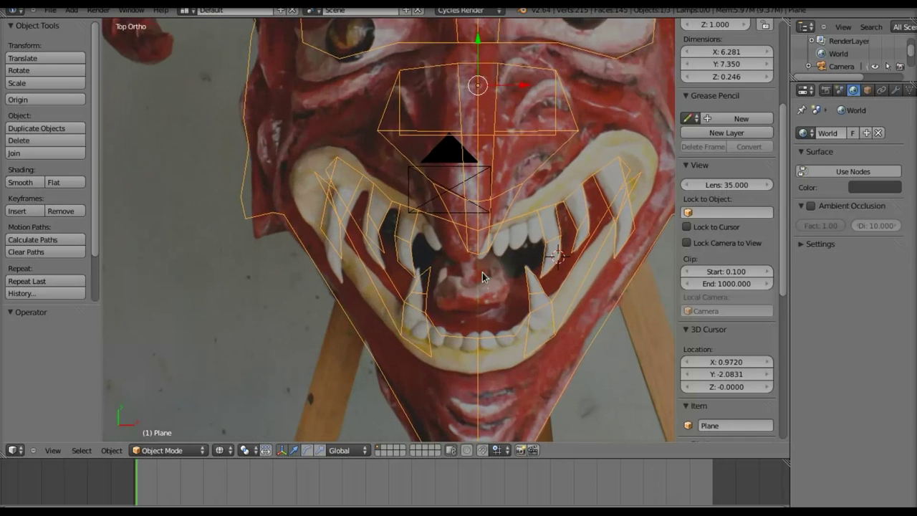
pyautogui.keyDown('shift'); pyautogui.moveTo(482, 272); pyautogui.dragTo(423, 211, button='middle'); pyautogui.keyUp('shift')
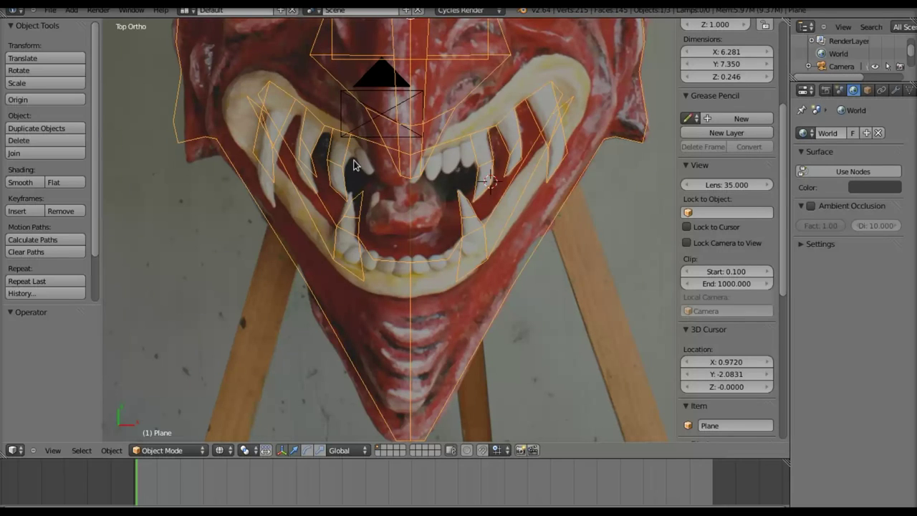
pyautogui.press('Tab')
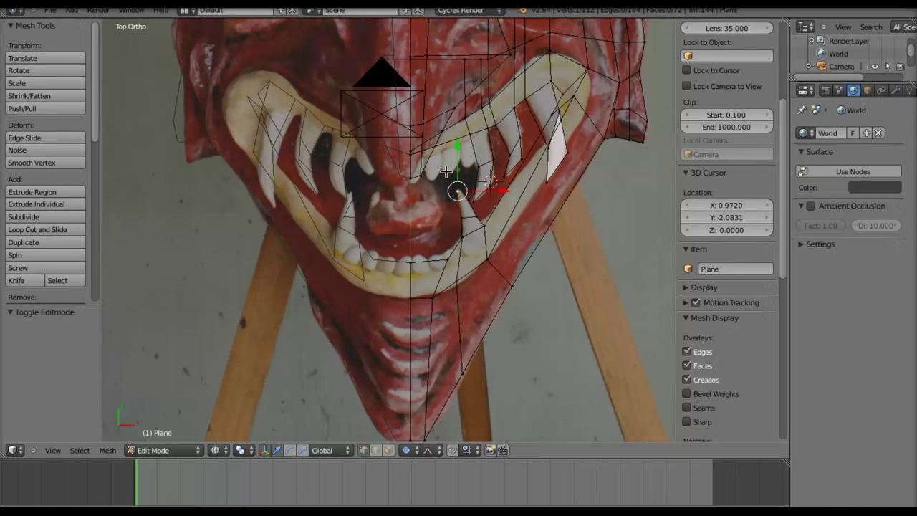
# - Lower the upper-teeth vertex beside the nose by -0.08388 along Y with proportional editing
pyautogui.scroll(1, 445, 172)
pyautogui.keyDown('shift'); pyautogui.moveTo(450, 156); pyautogui.dragTo(426, 186, button='middle'); pyautogui.keyUp('shift')
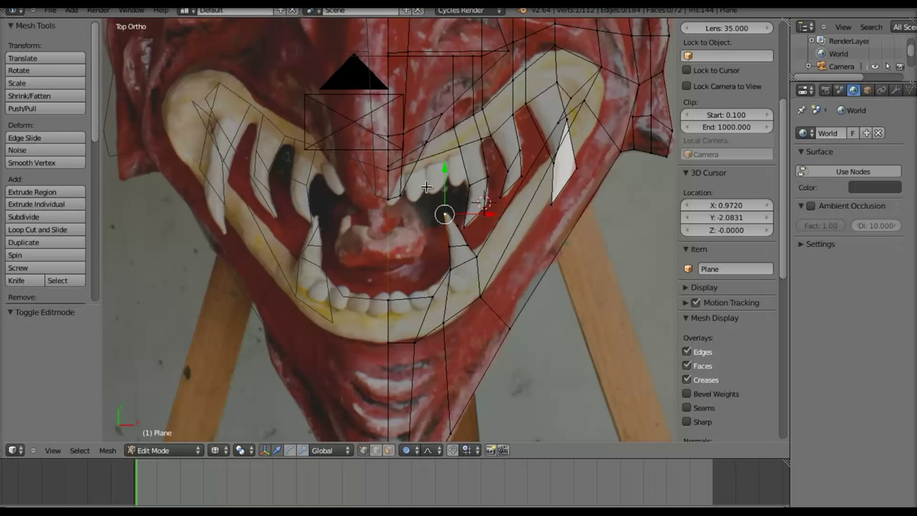
pyautogui.rightClick(462, 148)
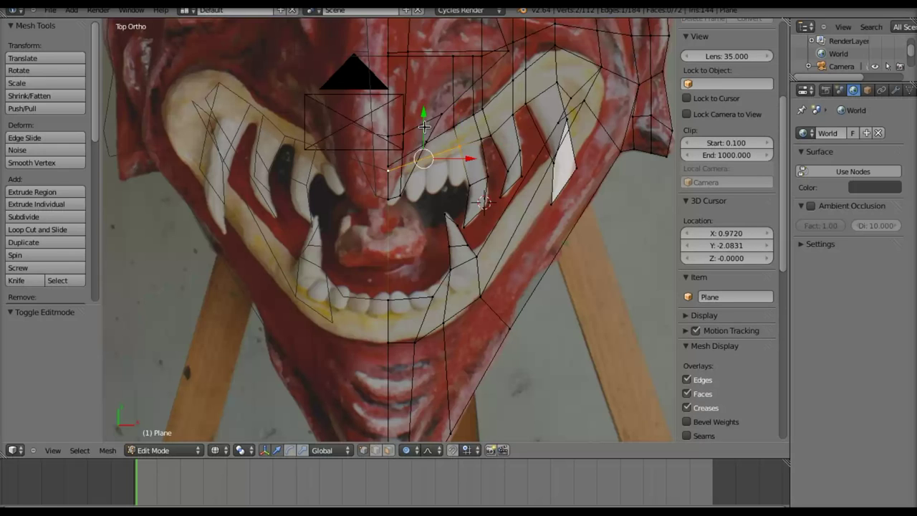
pyautogui.press('g')
pyautogui.press('y')
pyautogui.click(423, 134)
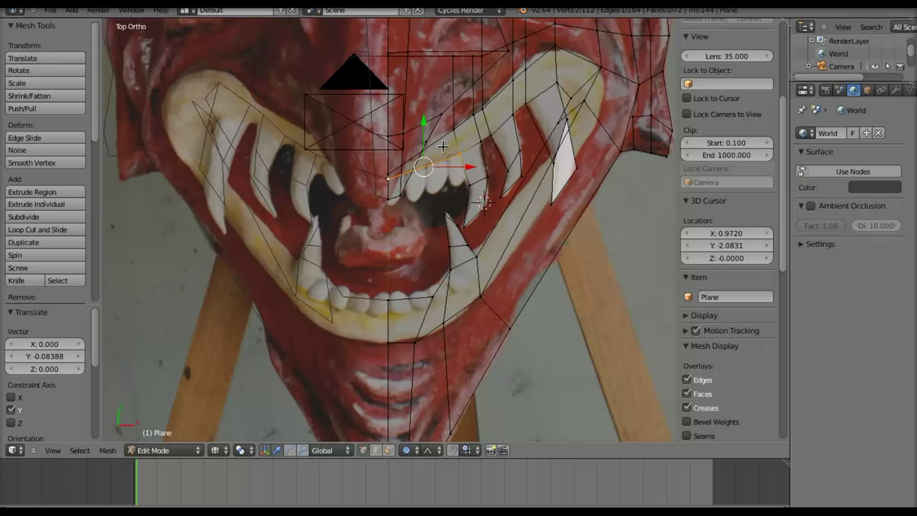
pyautogui.hotkey('ctrl', 'r')
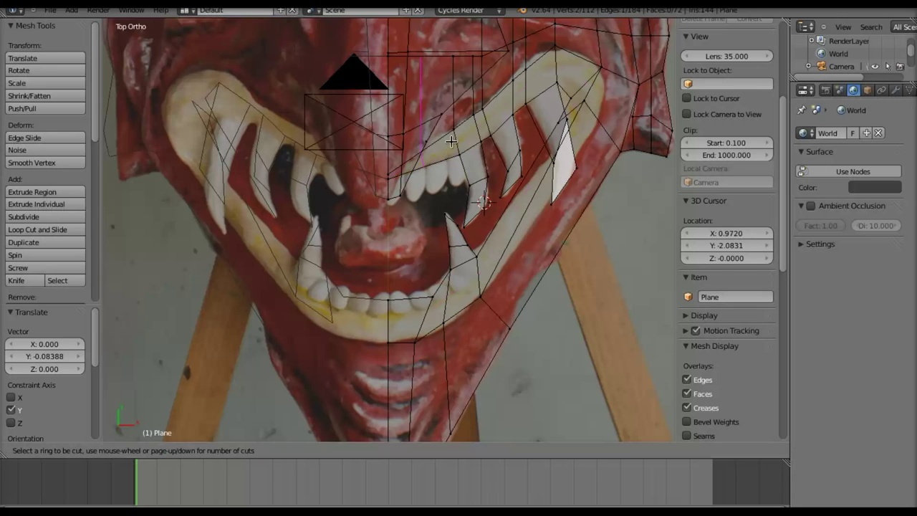
# - Add an edge loop through the upper teeth
pyautogui.click(442, 131)
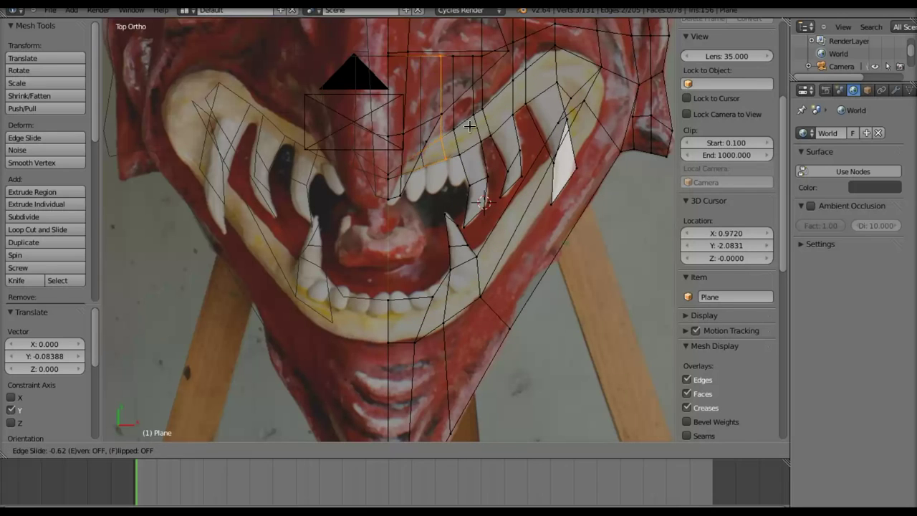
pyautogui.click(469, 127)
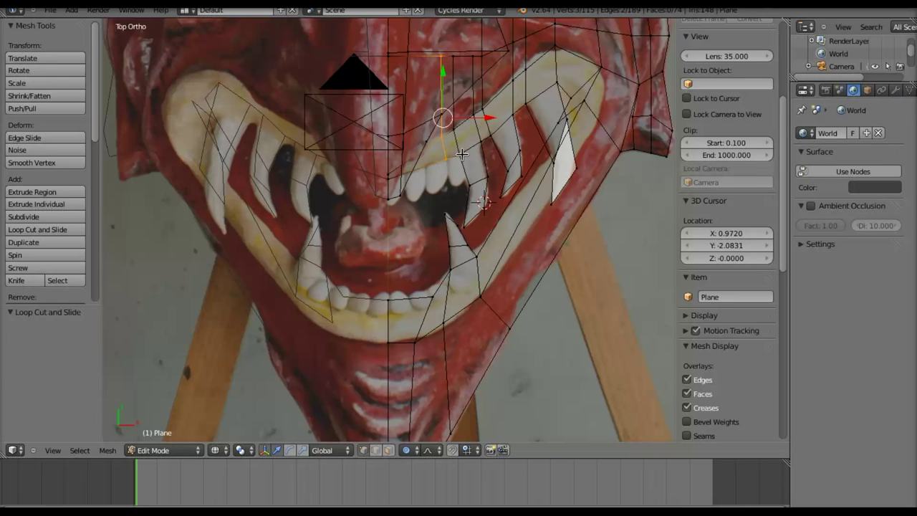
pyautogui.scroll(2, 450, 198)
pyautogui.scroll(3, 466, 194)
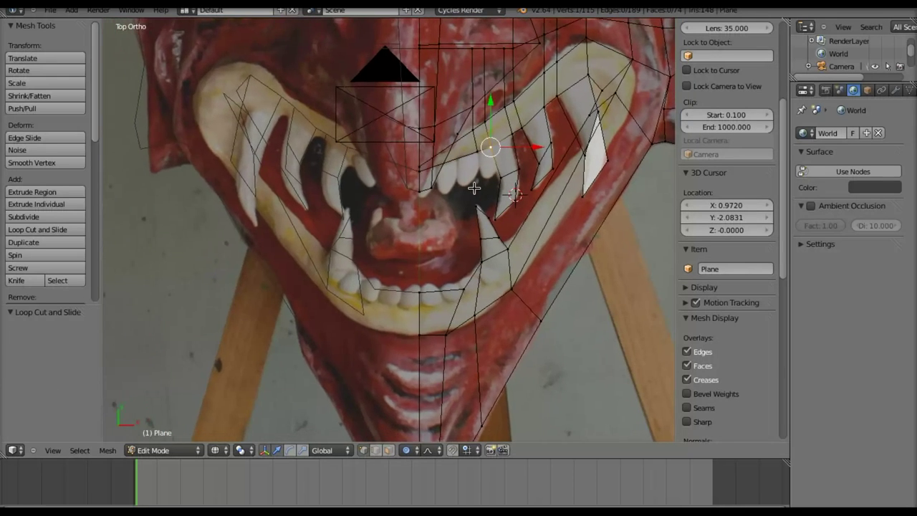
pyautogui.keyDown('shift'); pyautogui.moveTo(474, 185); pyautogui.dragTo(466, 219, button='middle'); pyautogui.keyUp('shift')
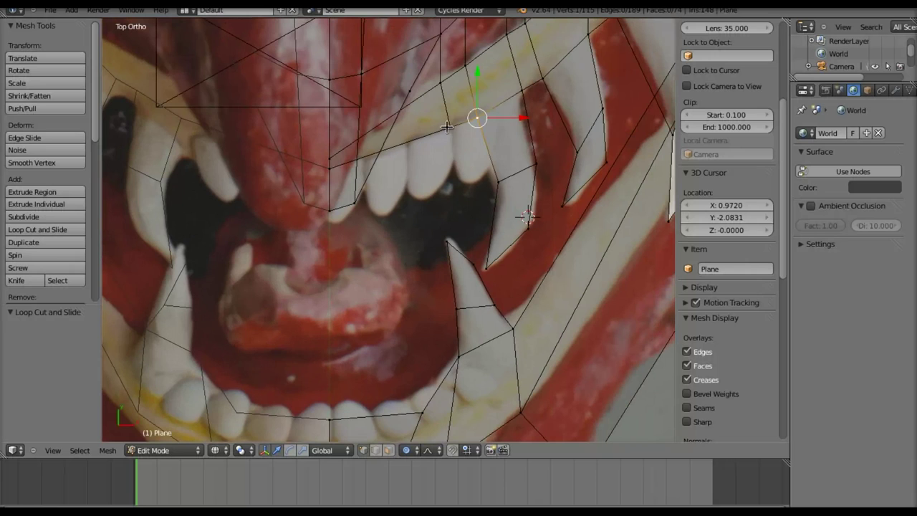
# - Extrude the selected edge straight down, shift it sideways, then turn off proportional editing
pyautogui.keyDown('shift'); pyautogui.rightClick(447, 127); pyautogui.keyUp('shift')
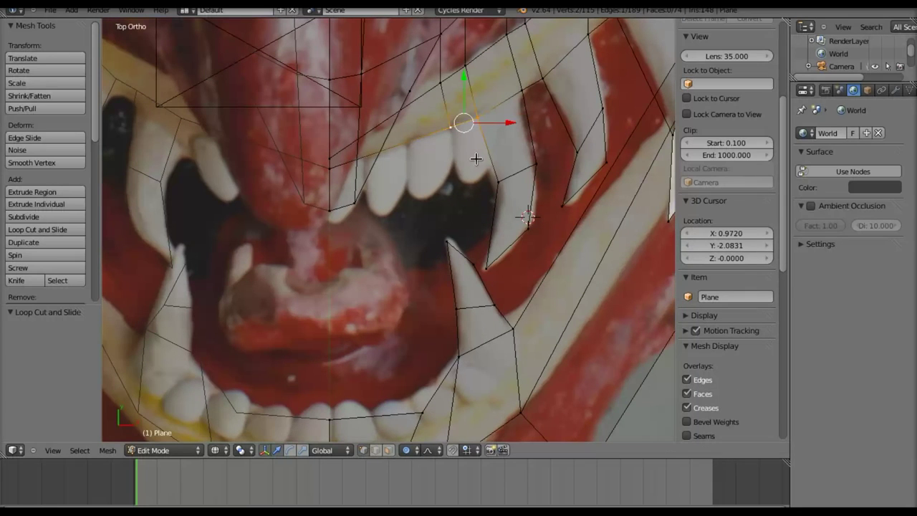
pyautogui.press('e')
pyautogui.press('y')
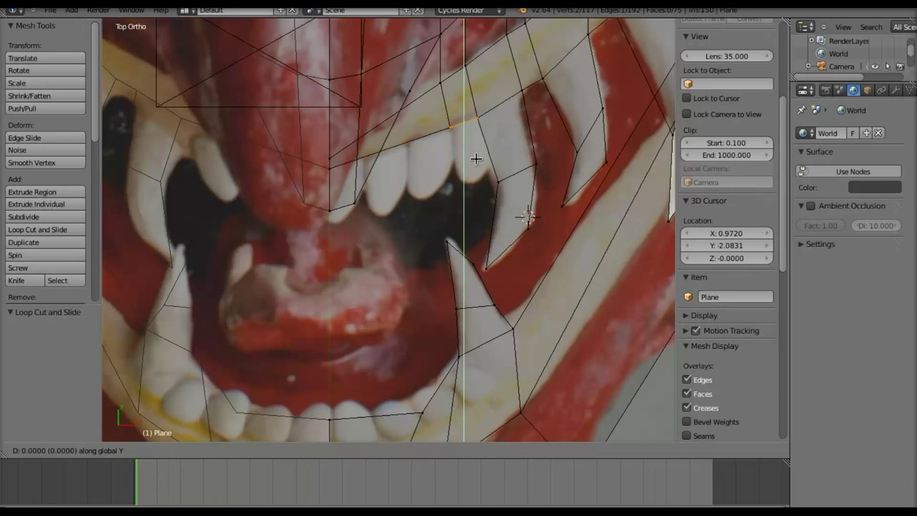
pyautogui.click(485, 210)
pyautogui.press('g')
pyautogui.press('x')
pyautogui.press('o')
pyautogui.click(504, 180)
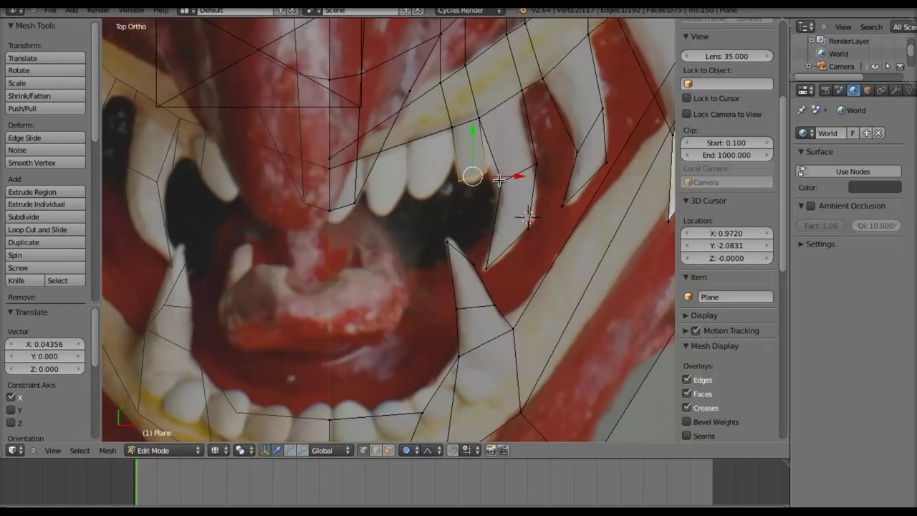
pyautogui.press('o')
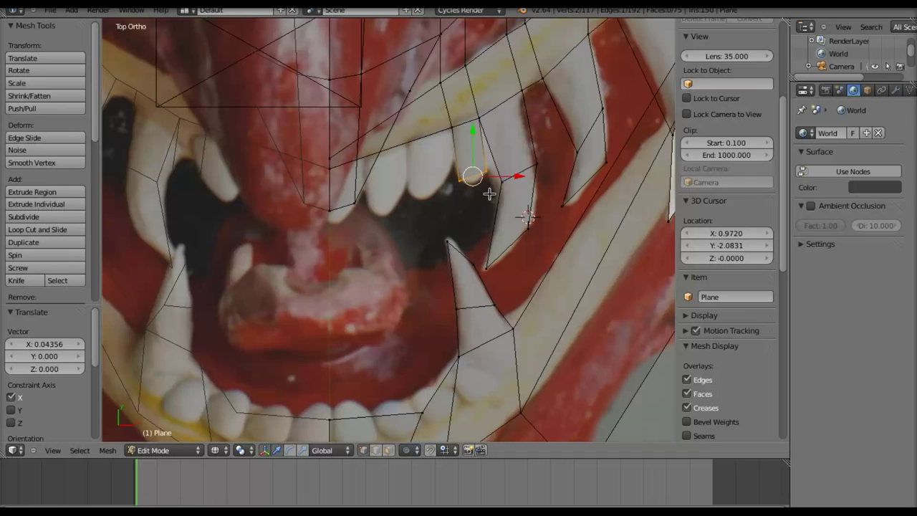
# - Nudge the new tooth's vertices sideways along X and down along Y to fit the fang
pyautogui.press('g')
pyautogui.press('x')
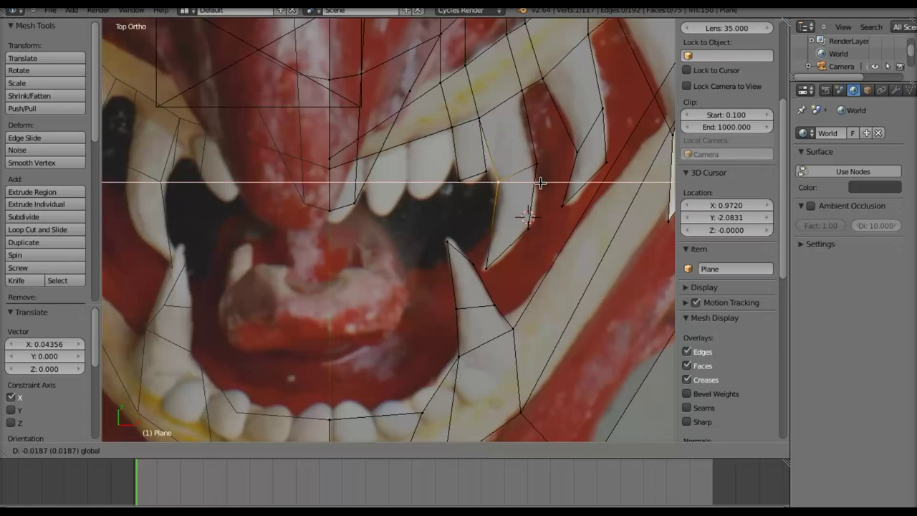
pyautogui.click(537, 183)
pyautogui.rightClick(534, 164)
pyautogui.press('g')
pyautogui.press('x')
pyautogui.click(557, 166)
pyautogui.press('g')
pyautogui.press('y')
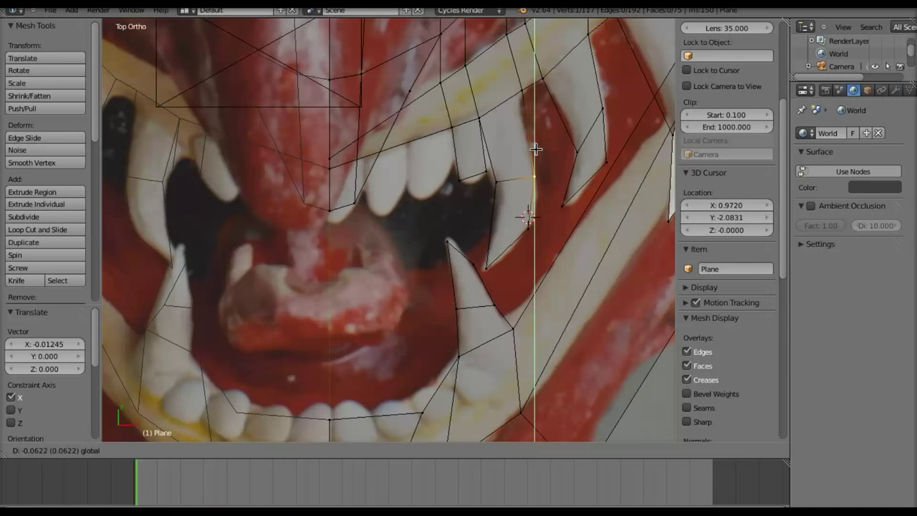
pyautogui.click(536, 149)
# - Undo a sideways nudge of the tooth's inner vertex and place another loop cut across the upper teeth
pyautogui.rightClick(462, 181)
pyautogui.press('g')
pyautogui.press('x')
pyautogui.click(482, 181)
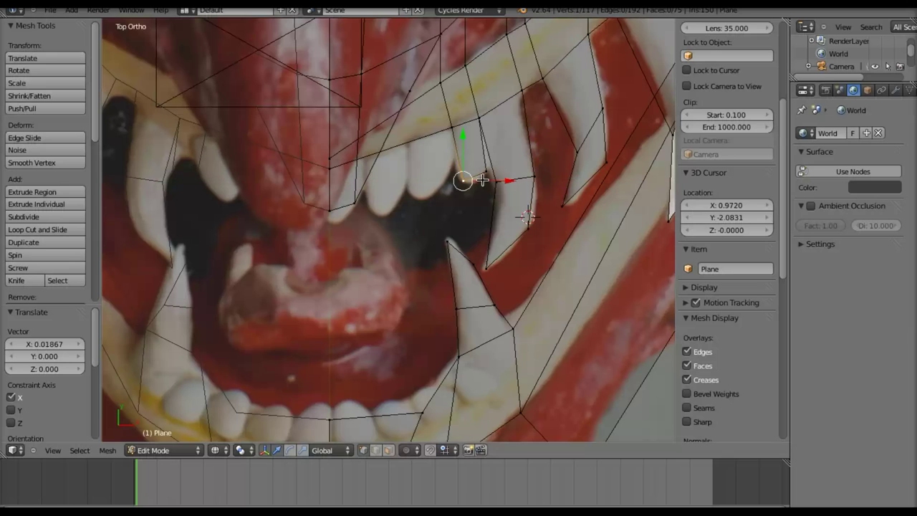
pyautogui.hotkey('ctrl', 'z')
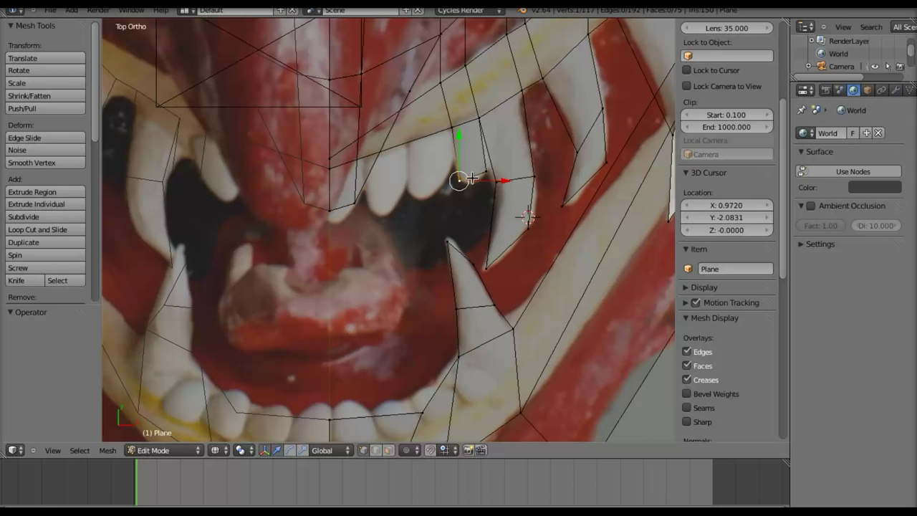
pyautogui.hotkey('ctrl', 'r')
pyautogui.click(421, 135)
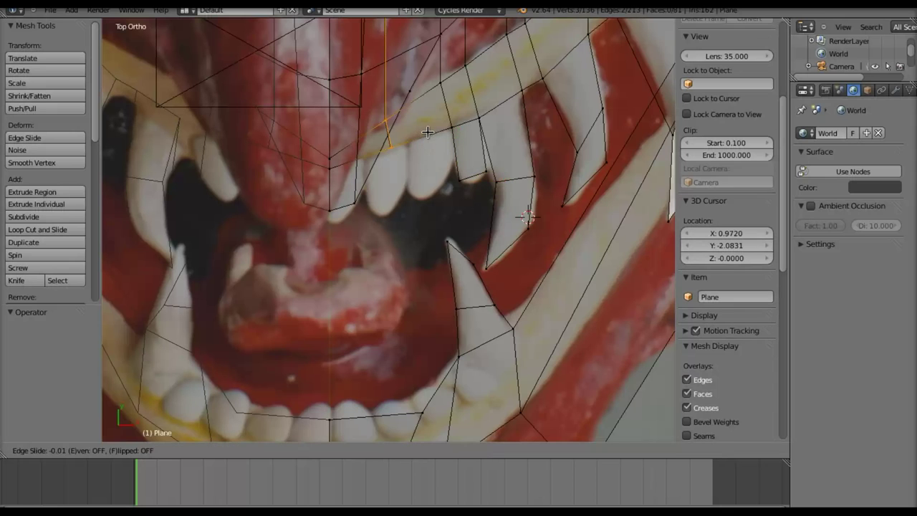
# - Confirm the new edge loop and move its edge down and sideways onto the tooth outline
pyautogui.click(442, 134)
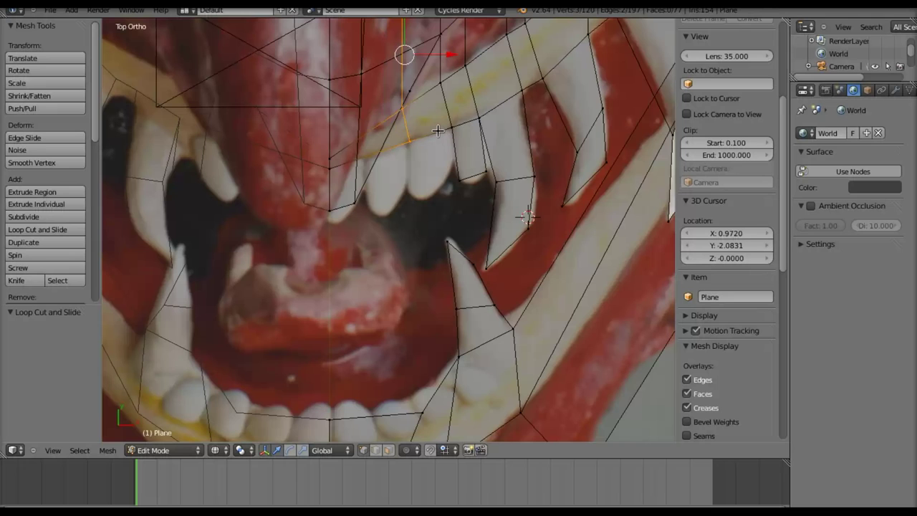
pyautogui.rightClick(451, 124)
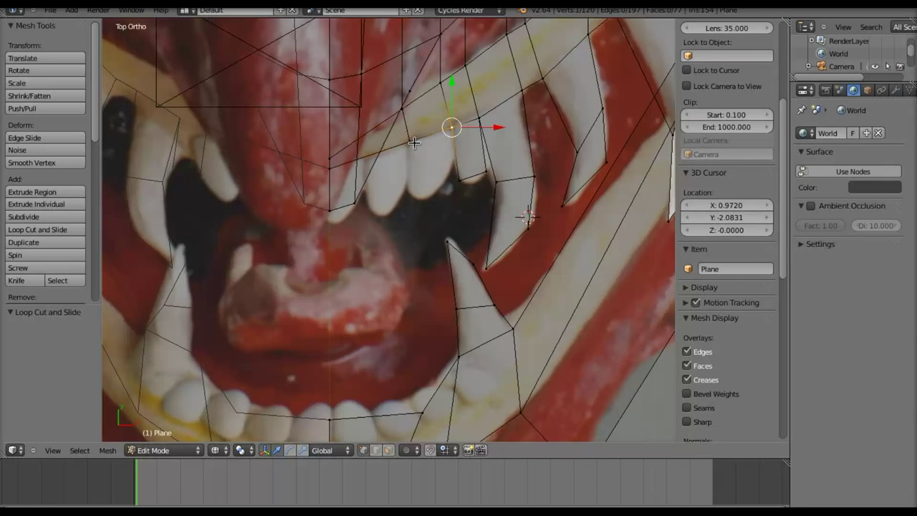
pyautogui.keyDown('shift'); pyautogui.rightClick(409, 142); pyautogui.keyUp('shift')
pyautogui.press('g')
pyautogui.press('y')
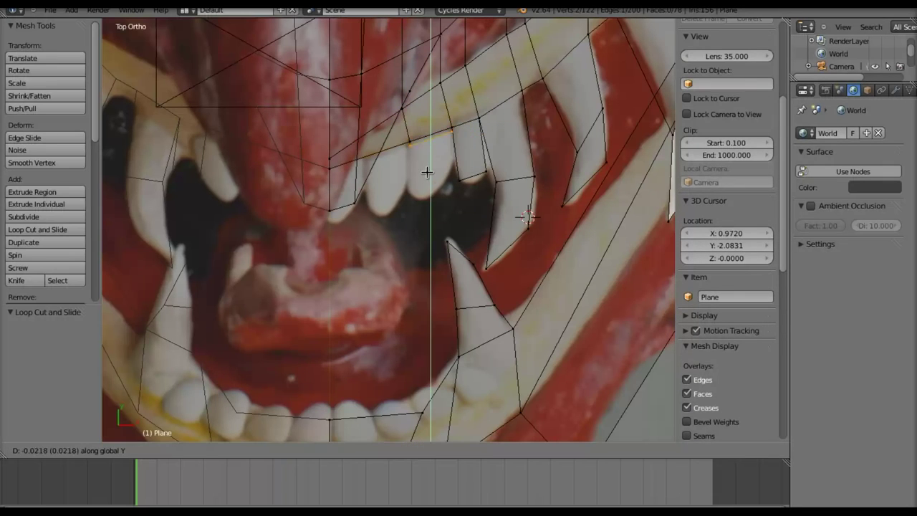
pyautogui.click(421, 208)
pyautogui.press('g')
pyautogui.press('x')
pyautogui.click(461, 166)
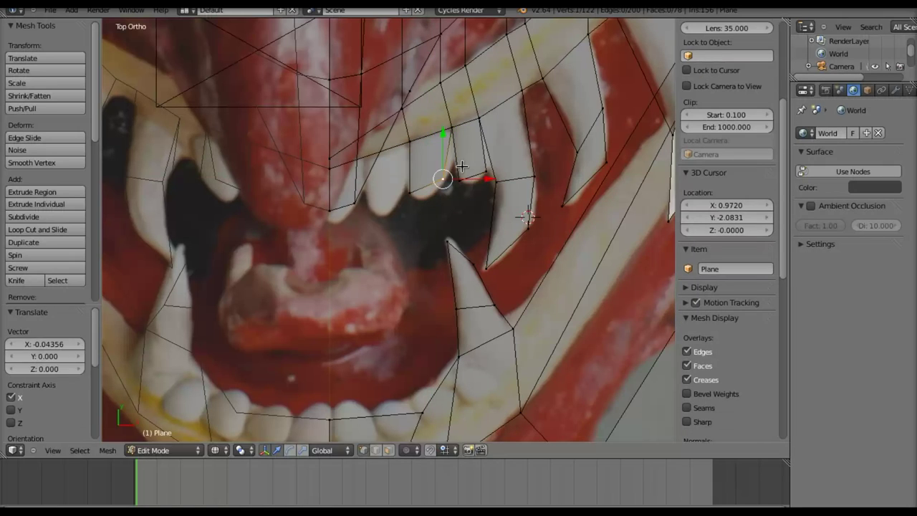
# - Lower the fang-side vertex -0.05601 in Y, nudge it left, and cut a loop through the mouth
pyautogui.press('g')
pyautogui.press('y')
pyautogui.click(464, 180)
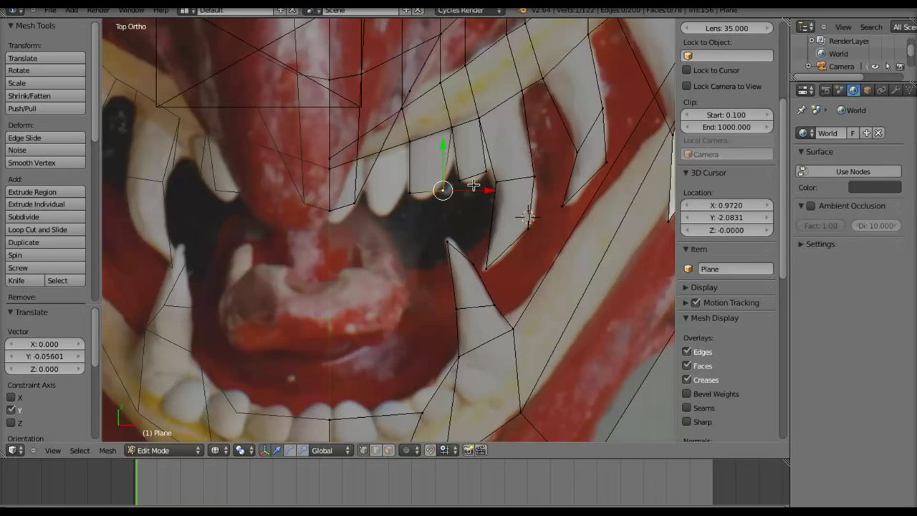
pyautogui.press('g')
pyautogui.press('x')
pyautogui.click(476, 187)
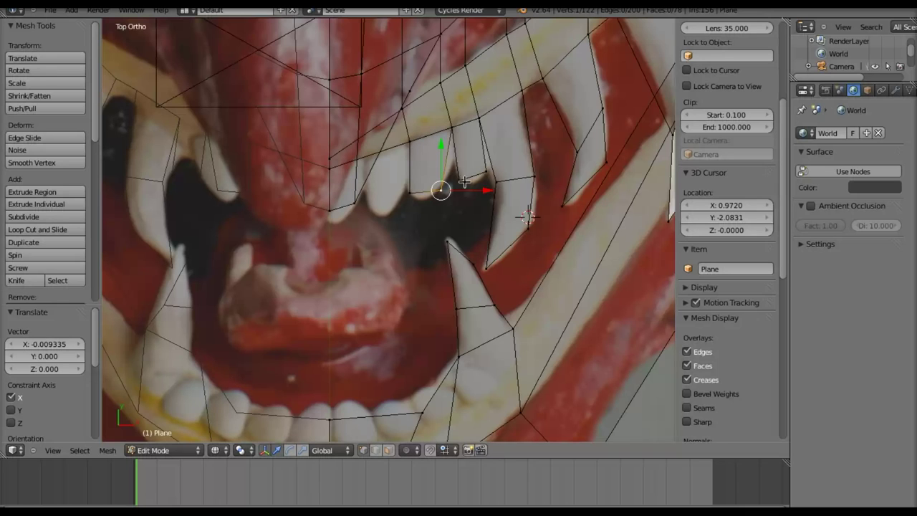
pyautogui.hotkey('ctrl', 'r')
pyautogui.click(391, 145)
pyautogui.click(389, 145)
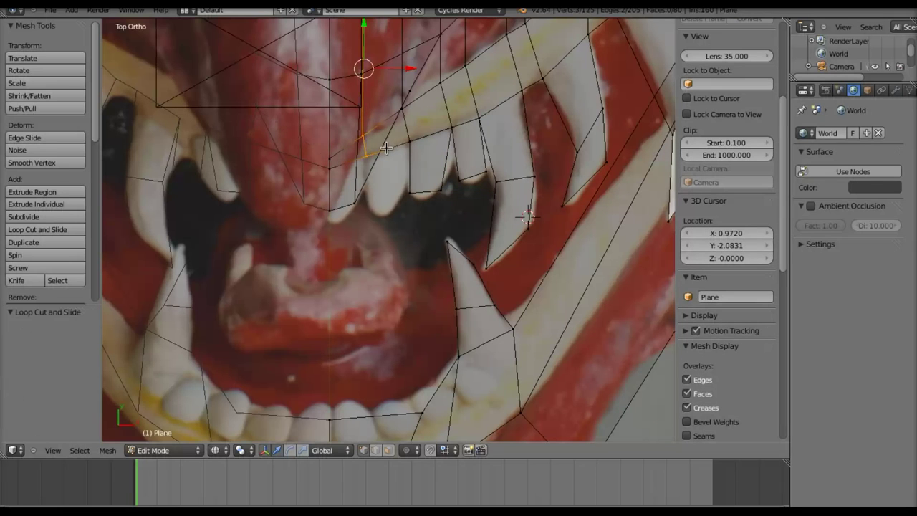
# - Extrude the new edge straight down into a tooth and nudge its tip left
pyautogui.rightClick(365, 154)
pyautogui.keyDown('shift'); pyautogui.rightClick(412, 143); pyautogui.keyUp('shift')
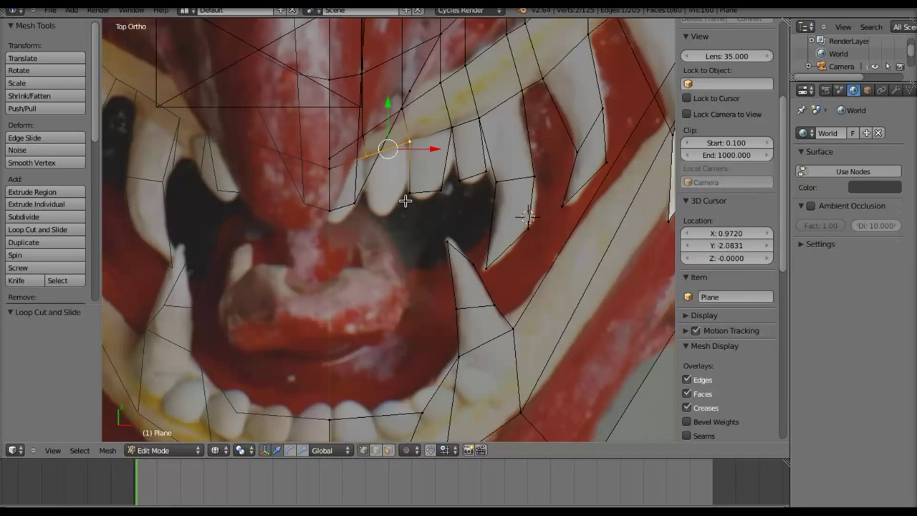
pyautogui.press('e')
pyautogui.press('y')
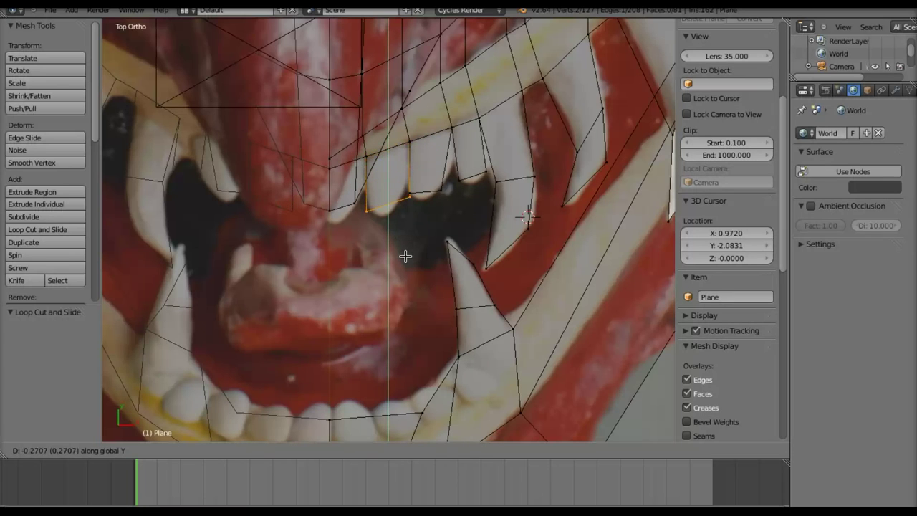
pyautogui.click(405, 255)
pyautogui.rightClick(408, 197)
pyautogui.press('g')
pyautogui.press('x')
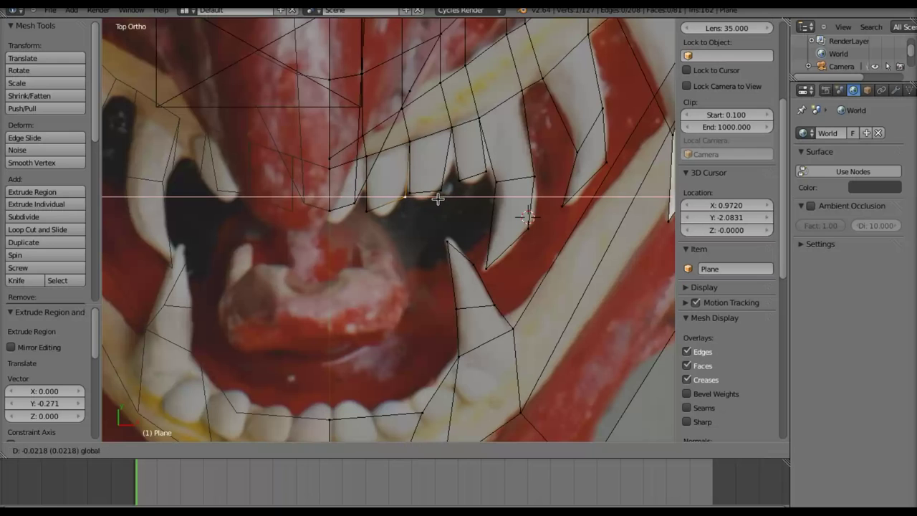
pyautogui.click(436, 200)
# - Adjust the neighbouring vertex and lower and shift the tooth tip to match the photo
pyautogui.rightClick(370, 207)
pyautogui.press('g')
pyautogui.press('y')
pyautogui.click(367, 174)
pyautogui.rightClick(402, 178)
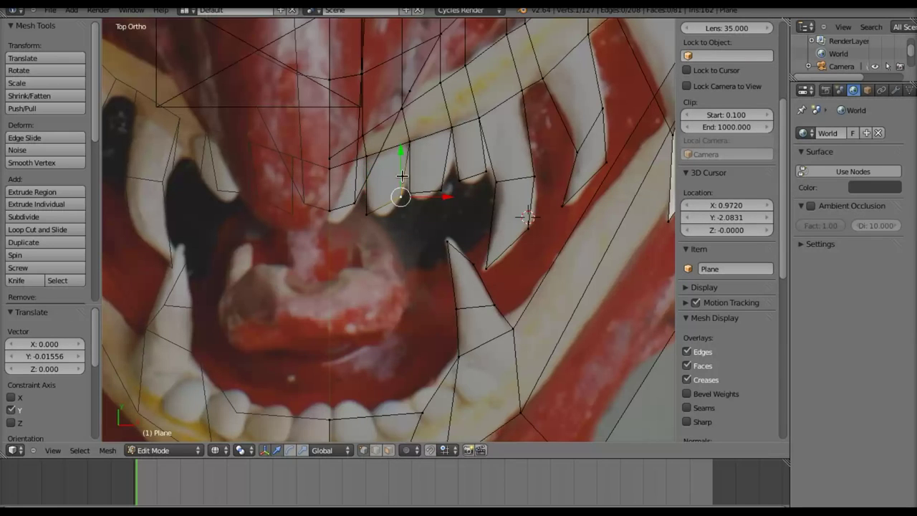
pyautogui.press('g')
pyautogui.press('y')
pyautogui.click(403, 187)
pyautogui.press('g')
pyautogui.press('x')
pyautogui.click(429, 206)
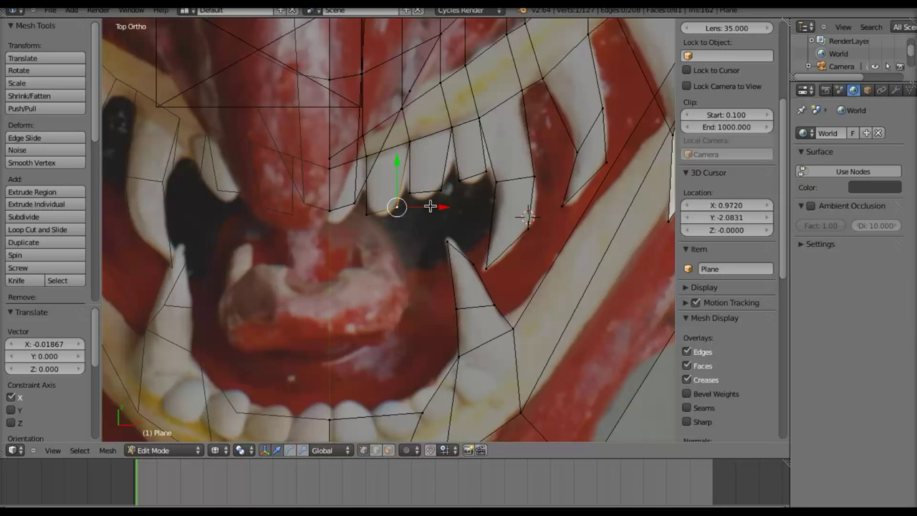
# - Shift the tooth's edge vertex 0.03112 along X to follow the upper teeth
pyautogui.rightClick(373, 214)
pyautogui.press('g')
pyautogui.press('x')
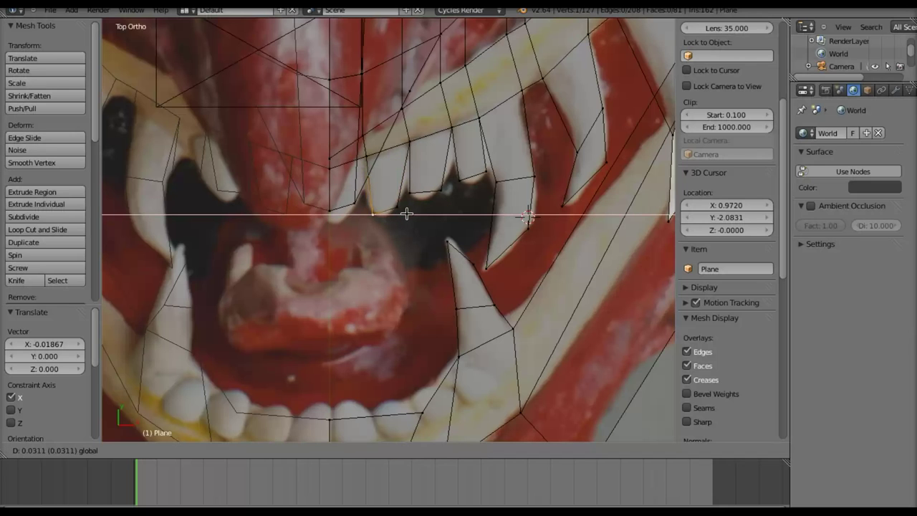
pyautogui.click(406, 214)
pyautogui.moveTo(352, 256)
pyautogui.keyDown('shift'); pyautogui.mouseDown(button='middle')
pyautogui.moveTo(382, 268)
pyautogui.moveTo(479, 272)
pyautogui.moveTo(363, 268)
pyautogui.mouseUp(button='middle'); pyautogui.keyUp('shift')
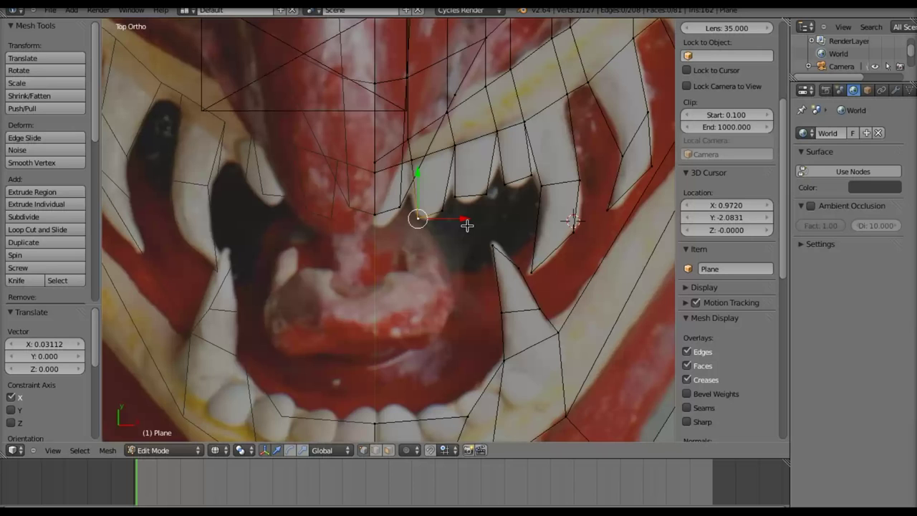
pyautogui.keyDown('shift'); pyautogui.moveTo(430, 323); pyautogui.dragTo(461, 189, button='middle'); pyautogui.keyUp('shift')
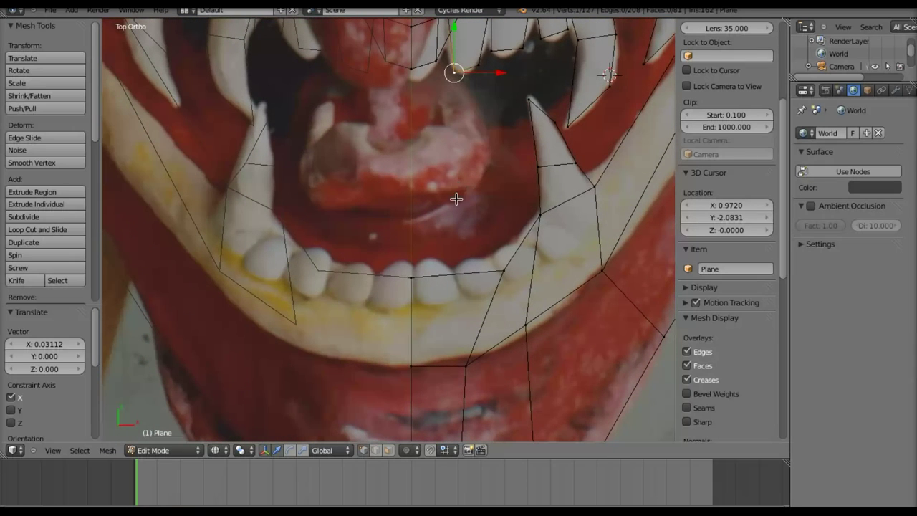
# - Lower two vertices onto the bottom teeth line and shift the gum corner vertex right
pyautogui.rightClick(412, 279)
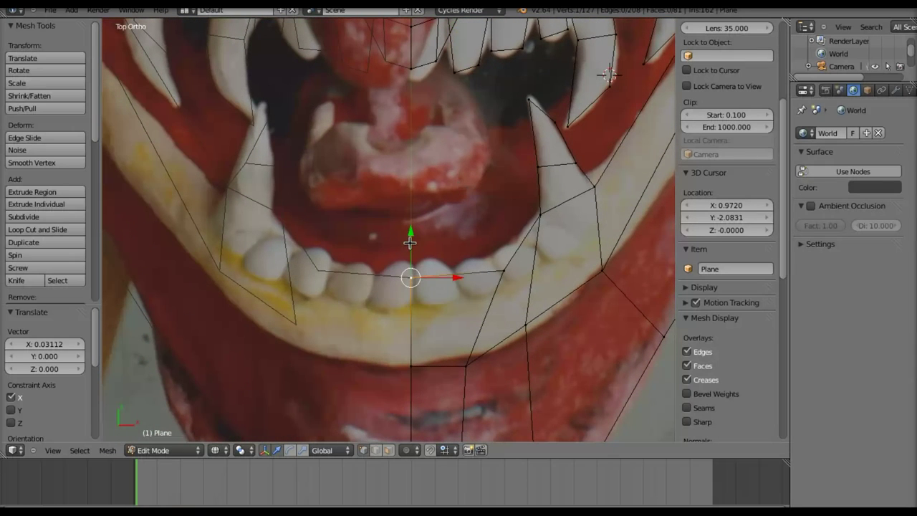
pyautogui.moveTo(410, 238); pyautogui.dragTo(413, 276)
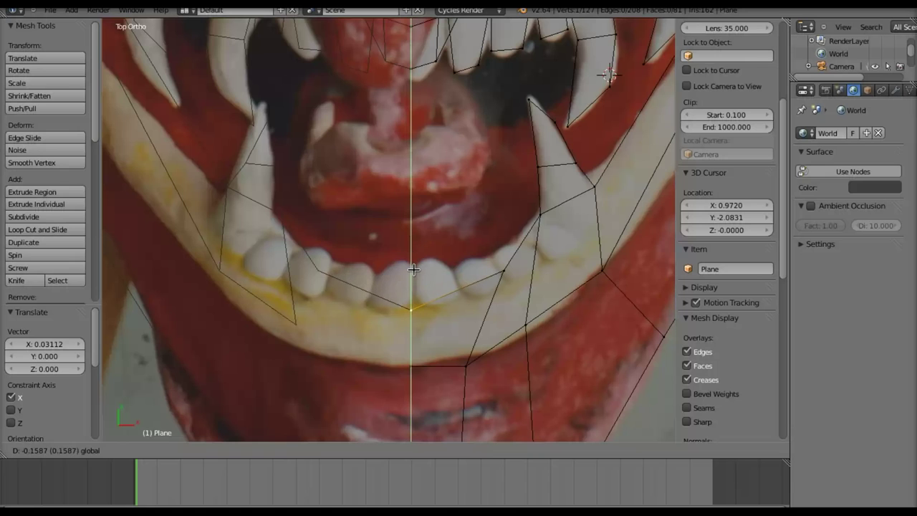
pyautogui.rightClick(505, 275)
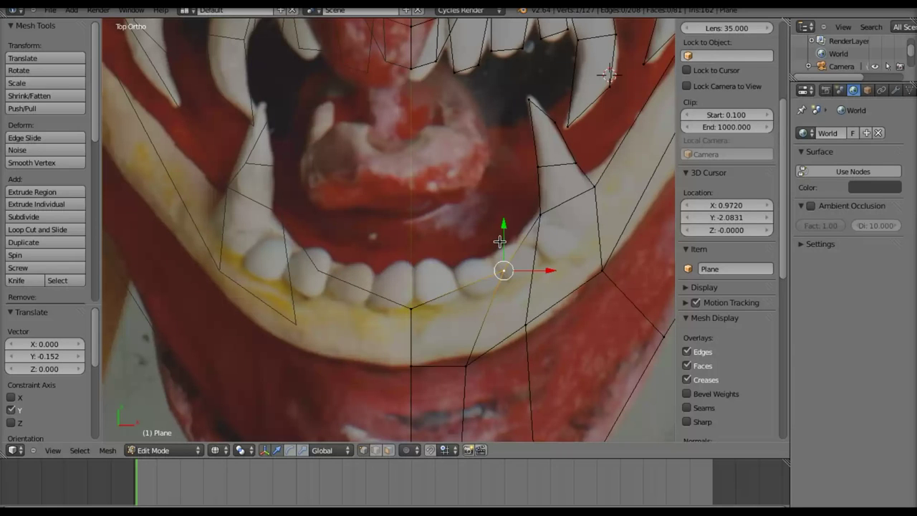
pyautogui.moveTo(499, 239); pyautogui.dragTo(500, 246)
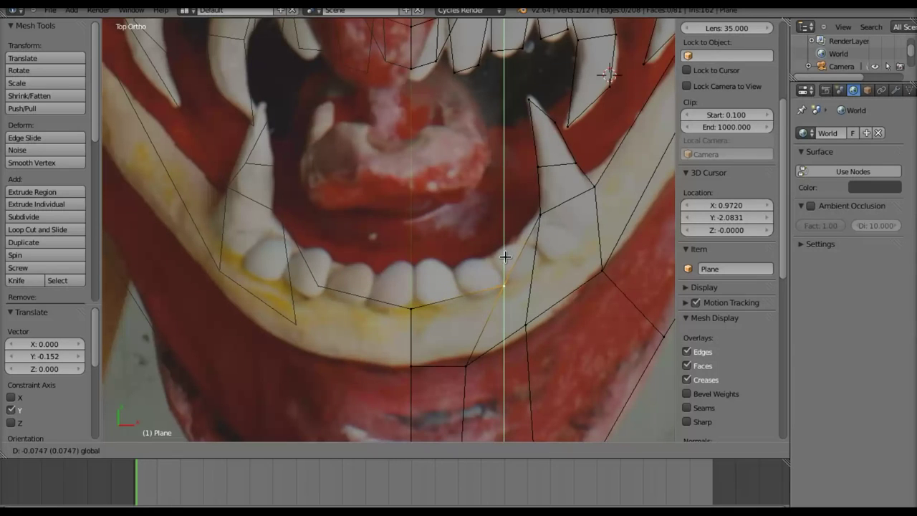
pyautogui.click(507, 257)
pyautogui.rightClick(527, 323)
pyautogui.press('g')
pyautogui.press('x')
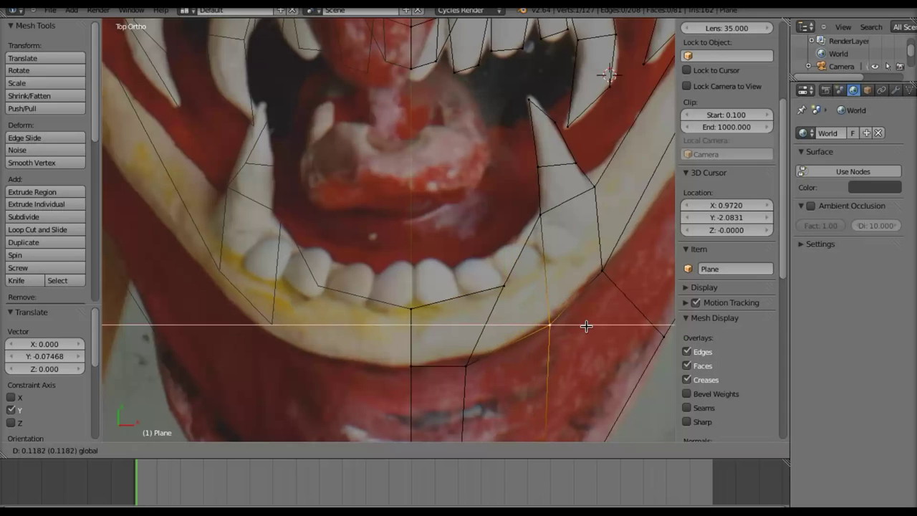
pyautogui.click(590, 326)
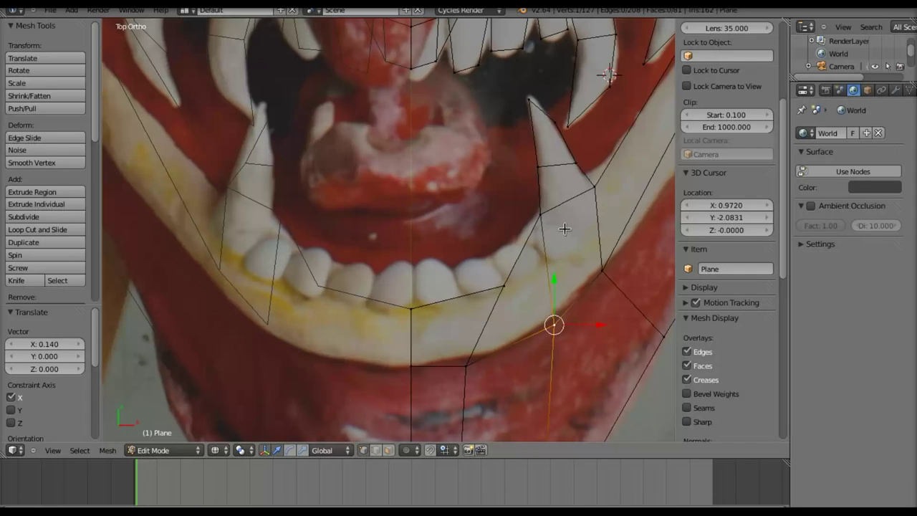
# - Add an edge loop across the lower jaw and fit its vertex to the gum line
pyautogui.hotkey('ctrl', 'r')
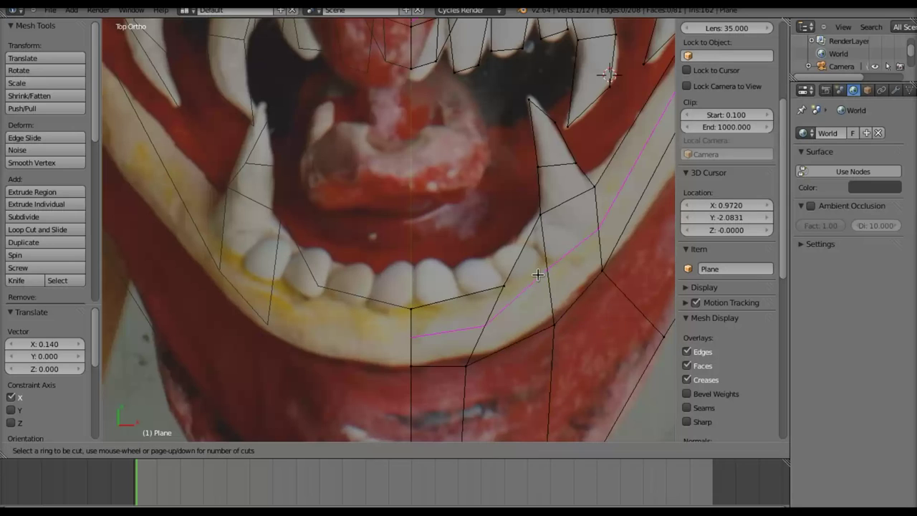
pyautogui.click(515, 271)
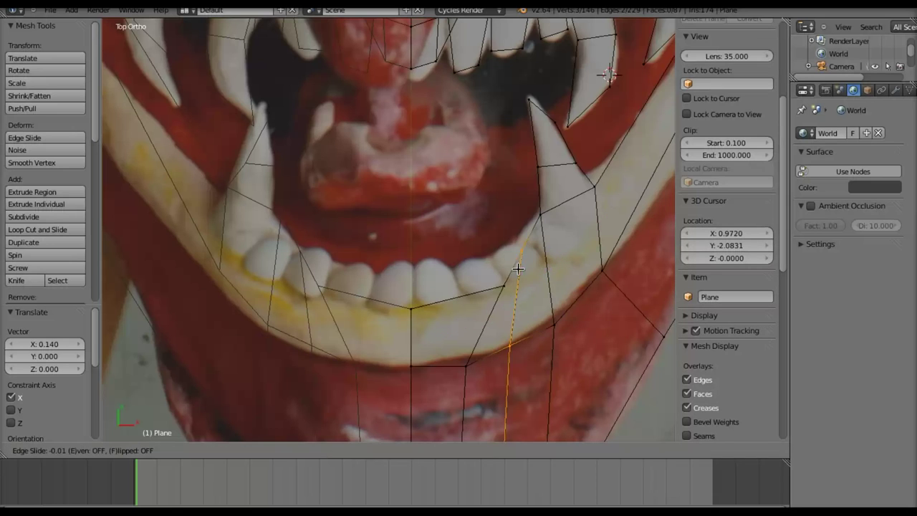
pyautogui.click(557, 249)
pyautogui.rightClick(540, 215)
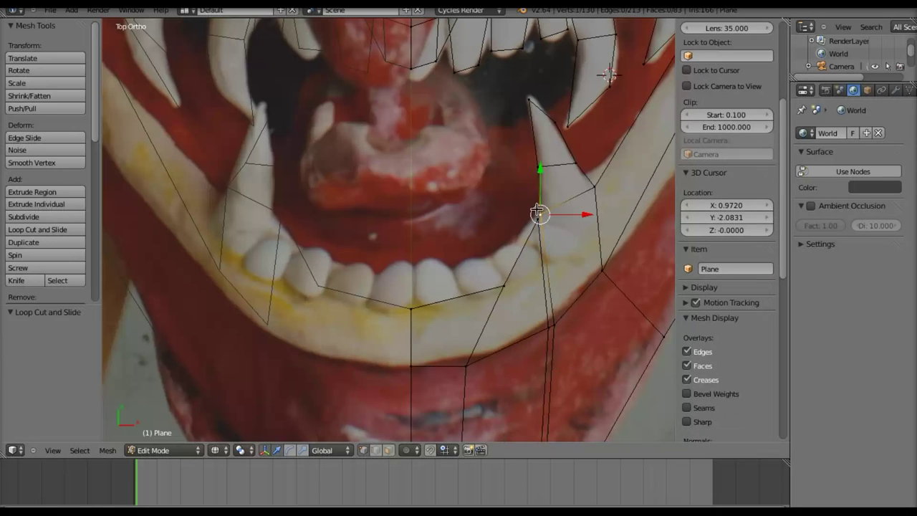
pyautogui.moveTo(539, 187); pyautogui.dragTo(543, 241)
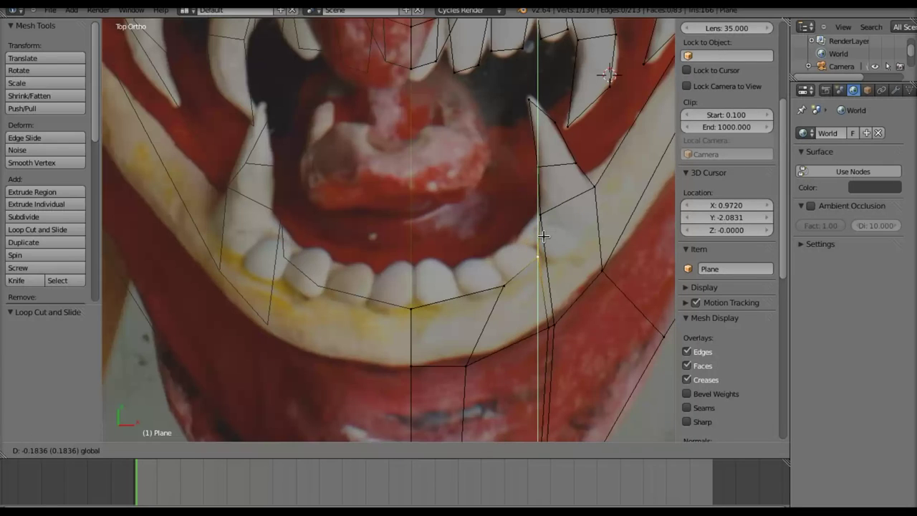
pyautogui.click(543, 242)
pyautogui.press('g')
pyautogui.press('x')
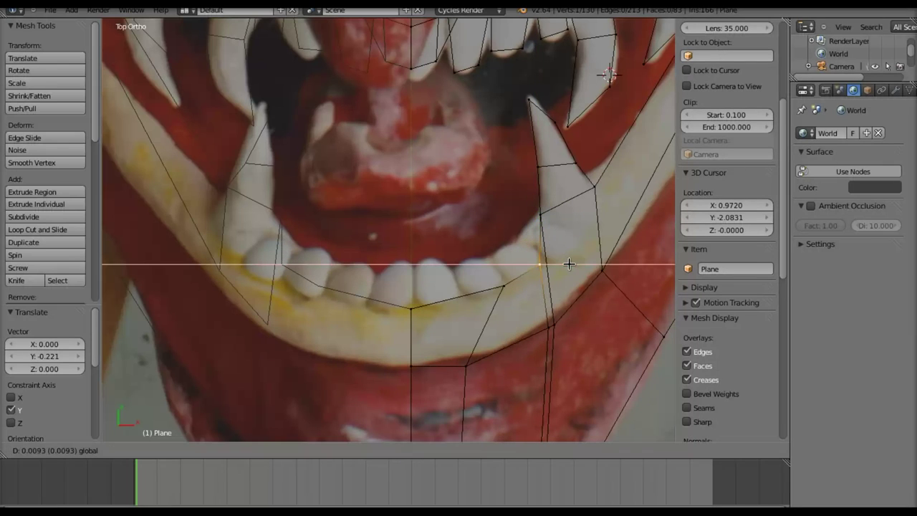
pyautogui.click(570, 264)
# - Nudge the centre lower-teeth vertex sideways along X twice
pyautogui.scroll(1, 410, 295)
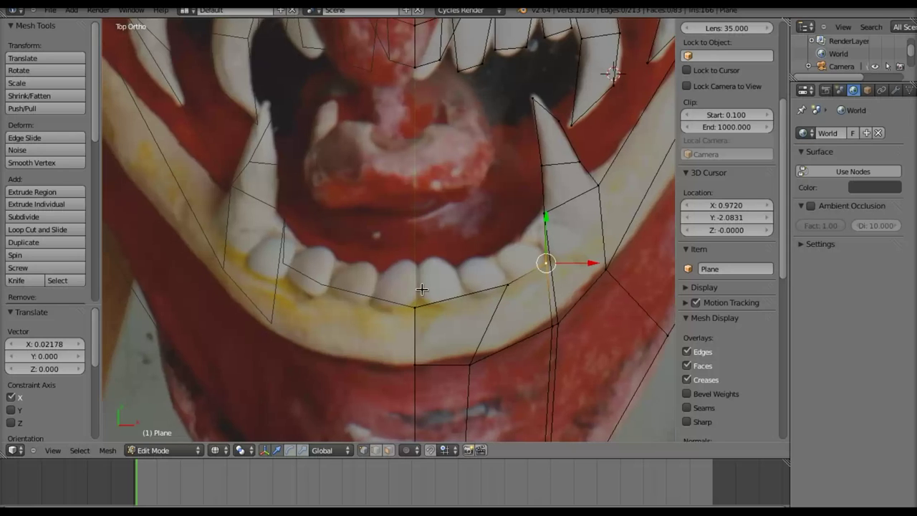
pyautogui.scroll(1, 415, 296)
pyautogui.rightClick(425, 297)
pyautogui.press('g')
pyautogui.press('x')
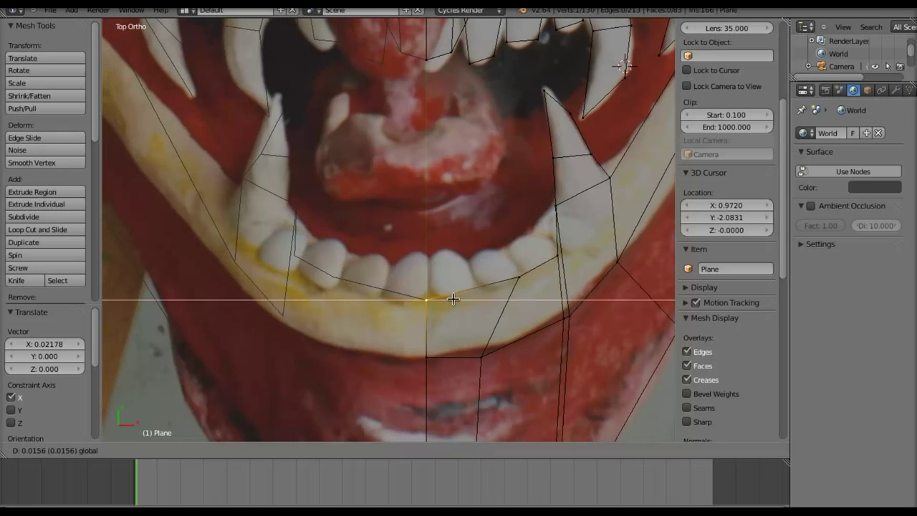
pyautogui.click(462, 298)
pyautogui.press('g')
pyautogui.press('x')
pyautogui.click(464, 302)
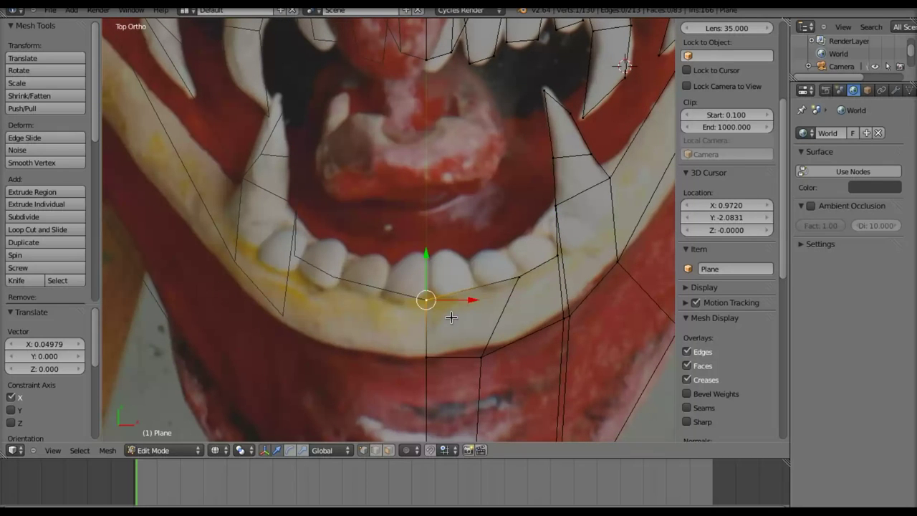
# - Move the lower middle vertices onto the centre seam (0.205 X) and view the Mirror modifier settings
pyautogui.keyDown('shift'); pyautogui.rightClick(428, 356); pyautogui.keyUp('shift')
pyautogui.press('g')
pyautogui.press('x')
pyautogui.click(466, 327)
pyautogui.rightClick(434, 301)
pyautogui.press('g')
pyautogui.press('x')
pyautogui.click(510, 302)
pyautogui.click(896, 89)
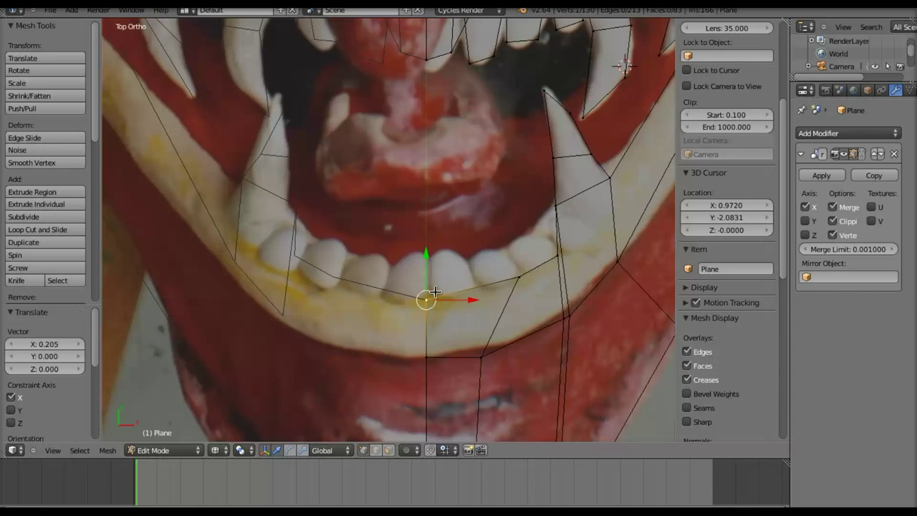
# - Reposition a lower-teeth vertex, then try an edge extrusion and undo it
pyautogui.rightClick(520, 276)
pyautogui.moveTo(562, 277); pyautogui.dragTo(525, 290)
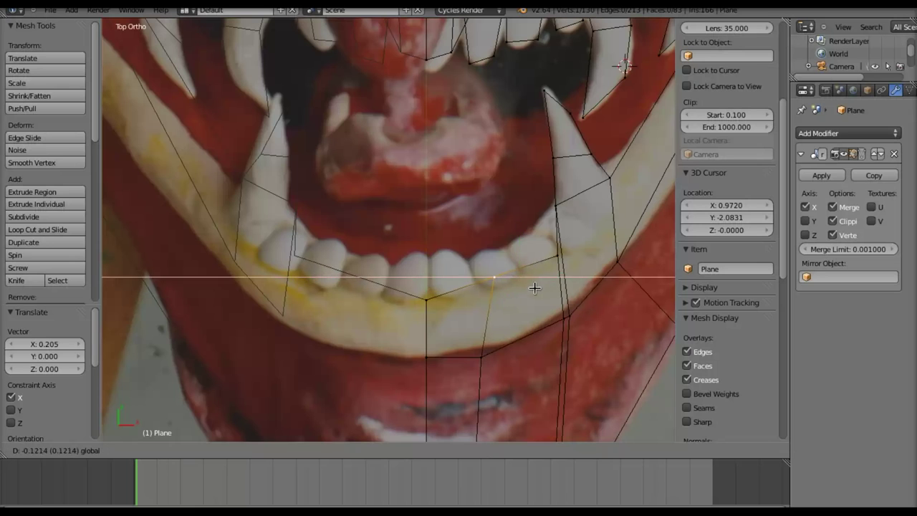
pyautogui.click(519, 290)
pyautogui.moveTo(476, 247); pyautogui.dragTo(480, 262)
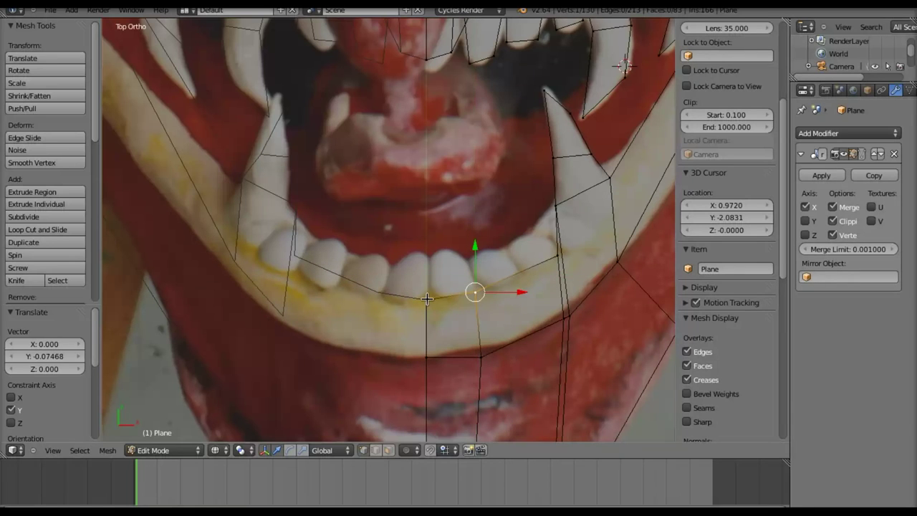
pyautogui.press('e')
pyautogui.press('y')
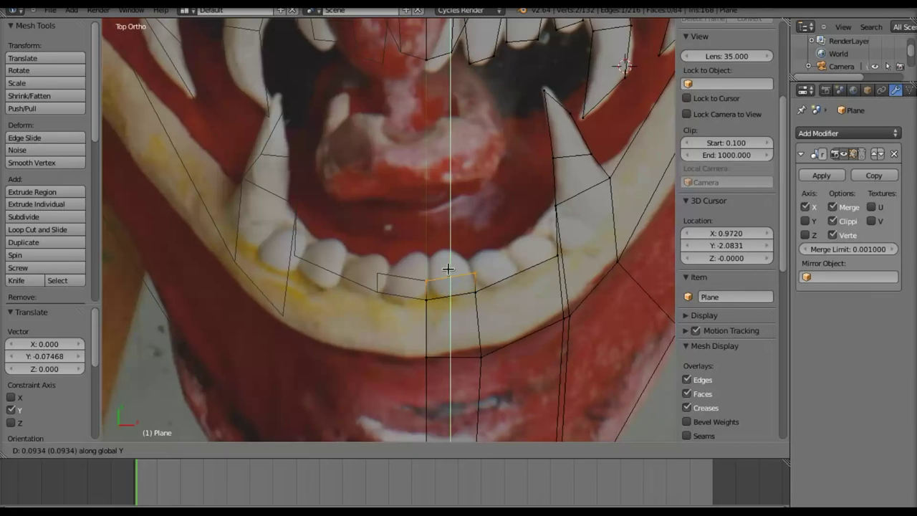
pyautogui.press('z')
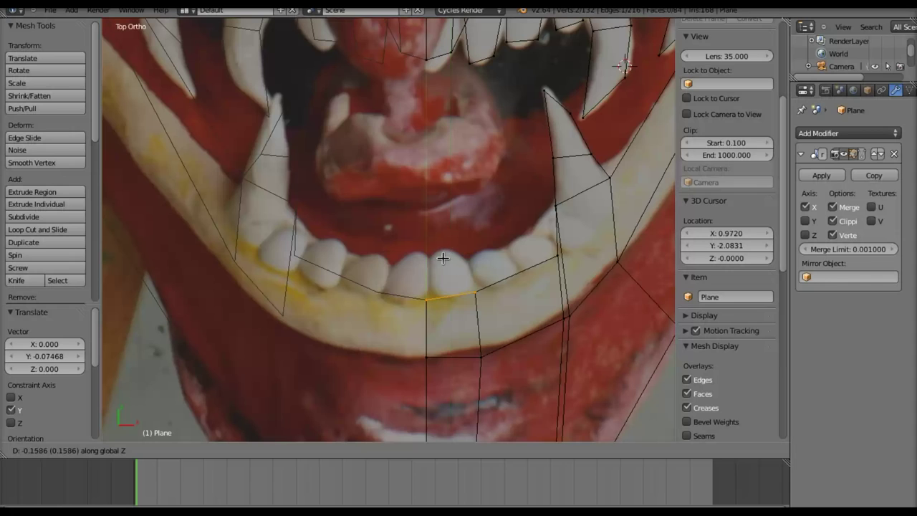
pyautogui.press('z')
pyautogui.click(485, 313)
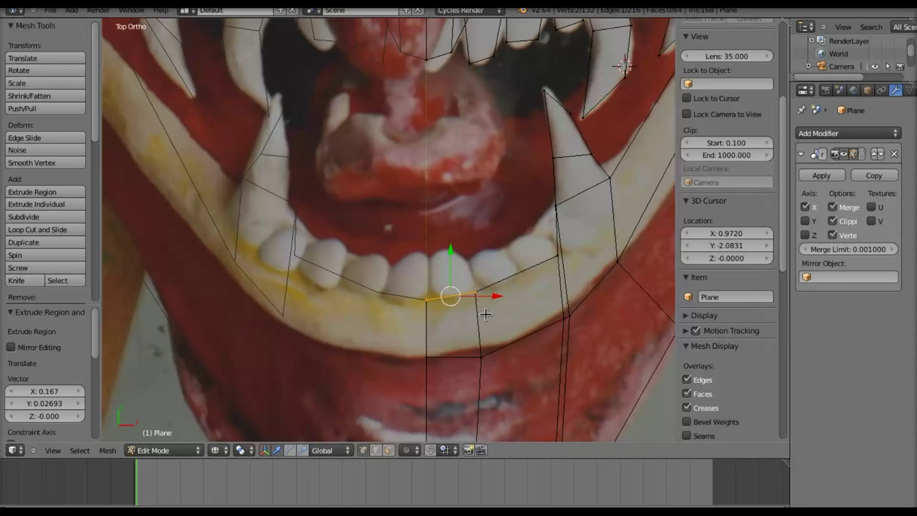
pyautogui.hotkey('ctrl', 'z')
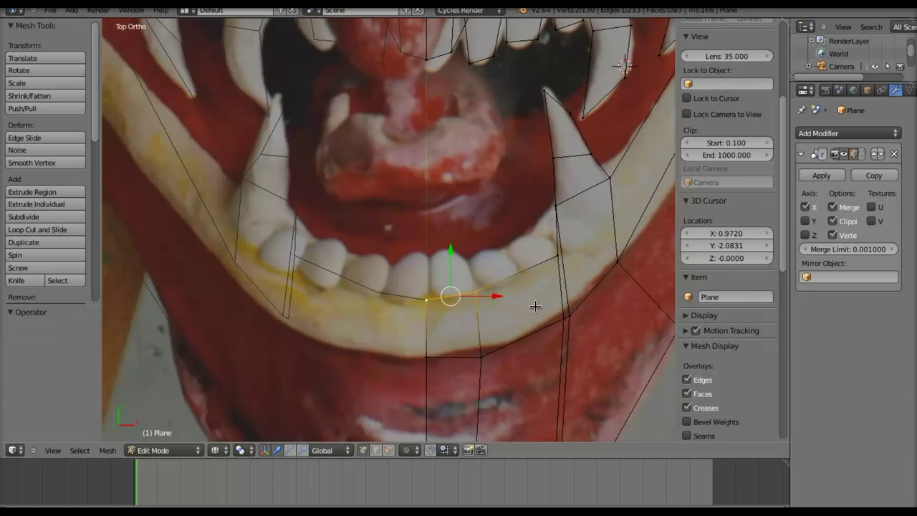
# - Disable mirror Merge and Clipping, then extrude the centre lip edge up along Y into a new face
pyautogui.click(832, 207)
pyautogui.click(832, 220)
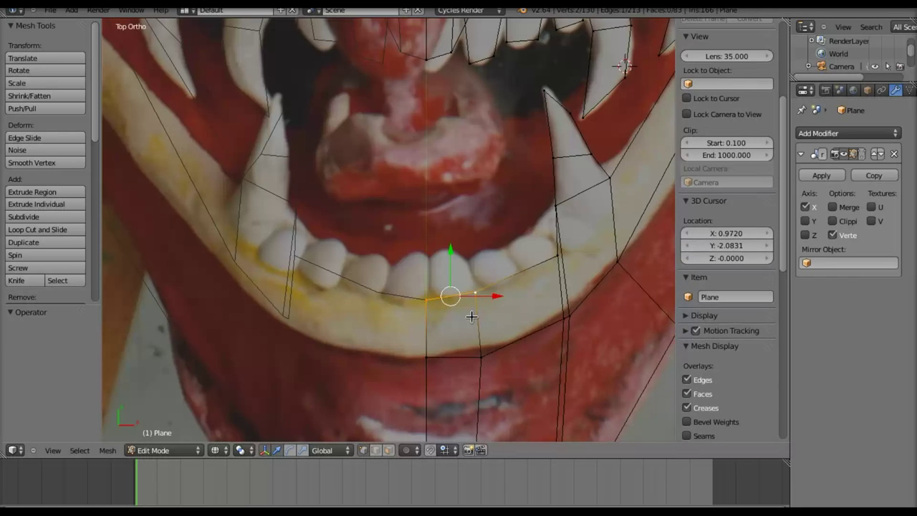
pyautogui.press('e')
pyautogui.press('y')
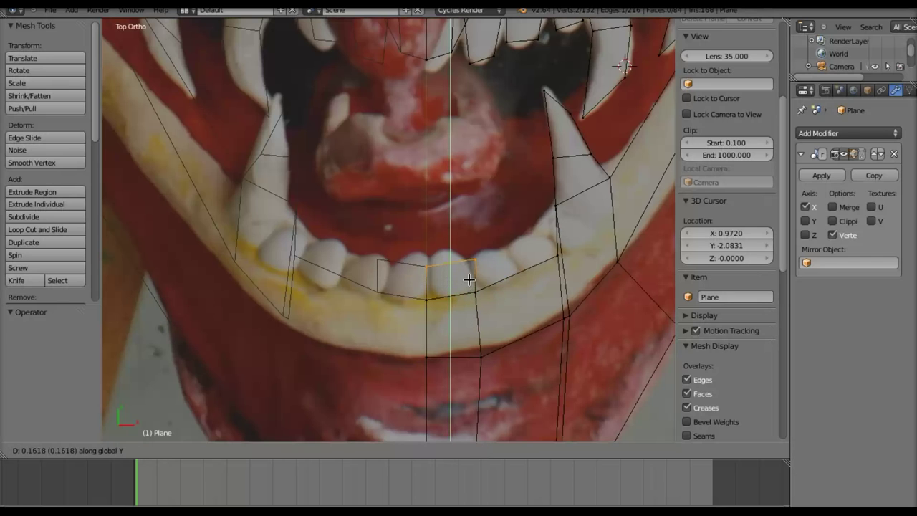
pyautogui.click(469, 277)
pyautogui.moveTo(496, 256); pyautogui.dragTo(461, 288)
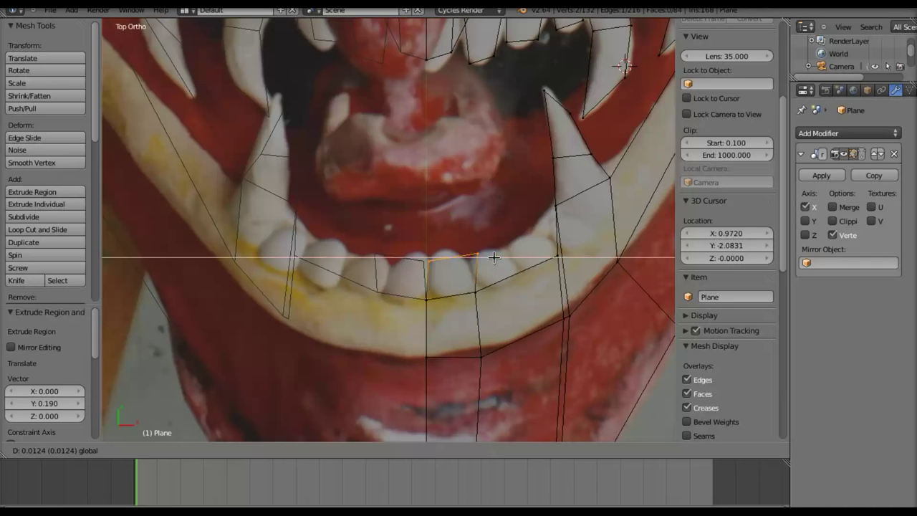
# - Move the new edge's vertex along X and raise it 0.028 along Y to hug the teeth
pyautogui.rightClick(428, 261)
pyautogui.moveTo(477, 260)
pyautogui.mouseDown()
pyautogui.moveTo(509, 256)
pyautogui.moveTo(440, 264)
pyautogui.mouseUp()
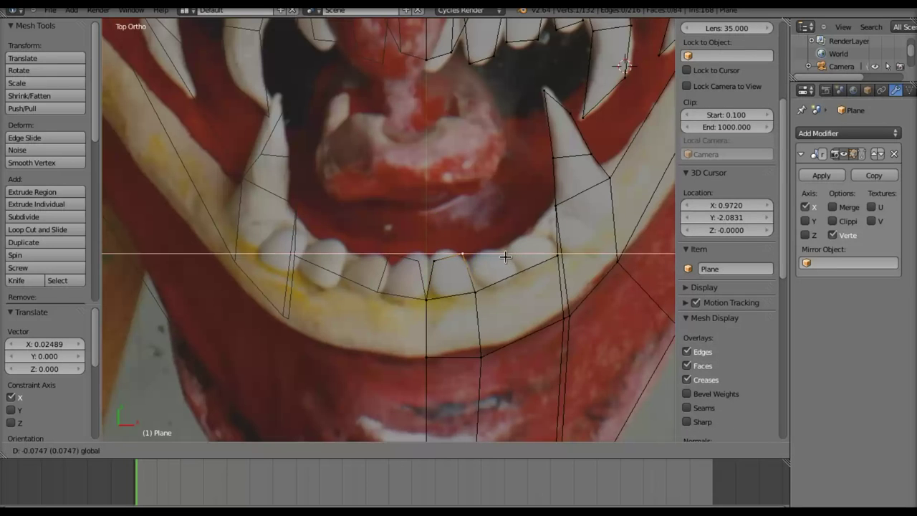
pyautogui.hotkey('ctrl', 'z')
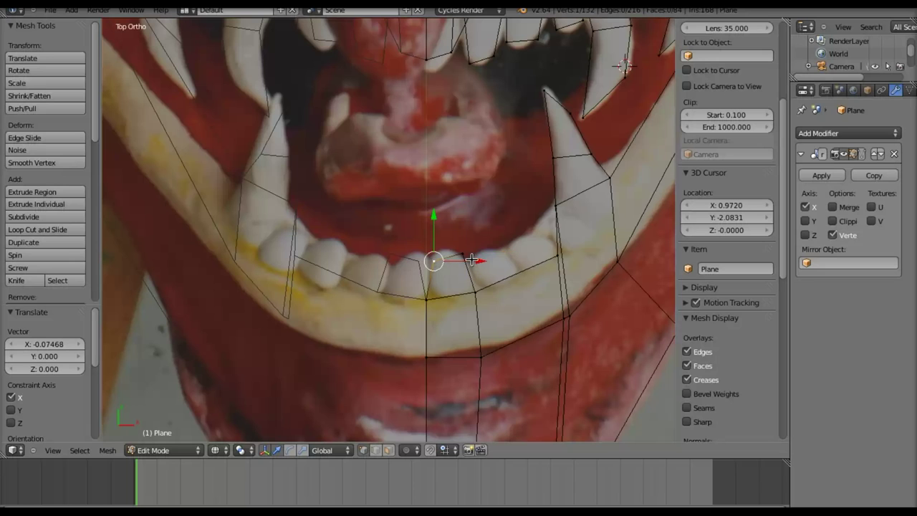
pyautogui.press('g')
pyautogui.press('x')
pyautogui.click(467, 259)
pyautogui.press('g')
pyautogui.press('y')
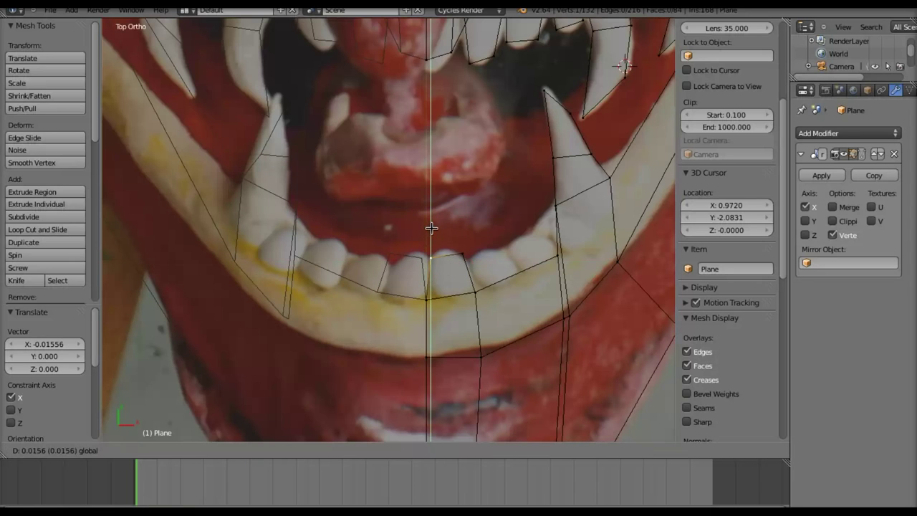
pyautogui.click(432, 225)
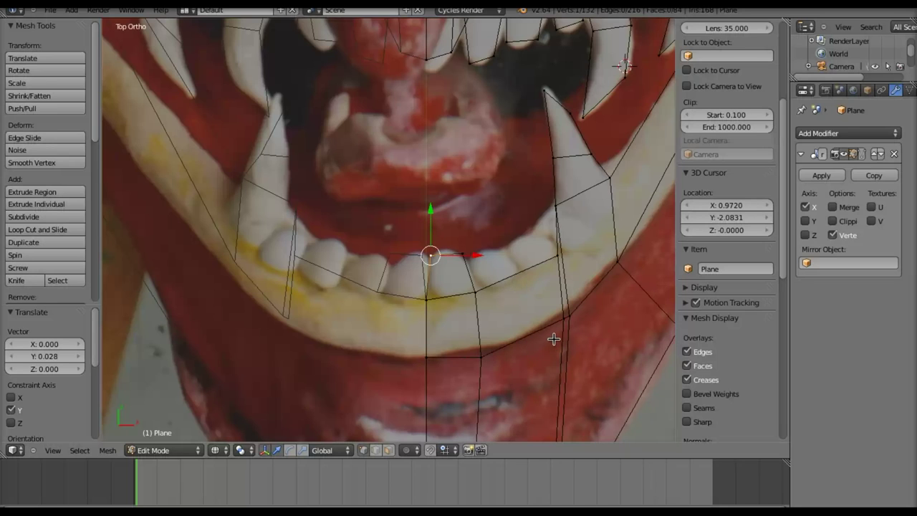
# - Add a loop cut through the jaw and extrude a teeth-line edge up along Y into a tooth face
pyautogui.hotkey('ctrl', 'r')
pyautogui.click(521, 286)
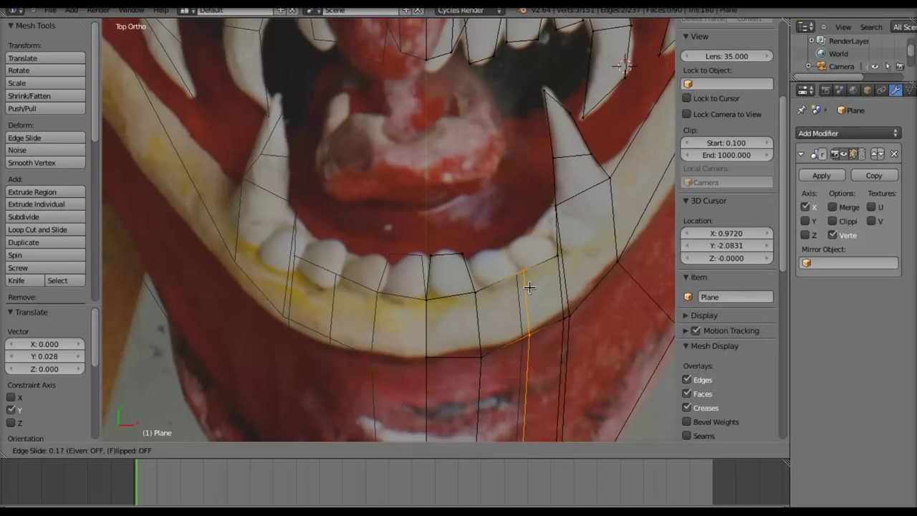
pyautogui.click(527, 286)
pyautogui.rightClick(476, 292)
pyautogui.keyDown('shift'); pyautogui.rightClick(514, 274); pyautogui.keyUp('shift')
pyautogui.press('e')
pyautogui.press('y')
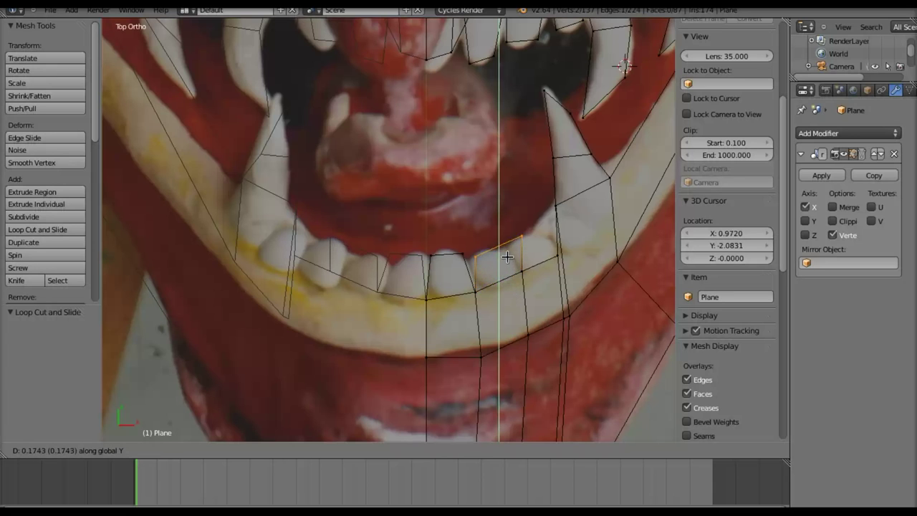
pyautogui.click(507, 256)
# - Shift the new tooth edge along X and adjust one of its vertices along Y and X
pyautogui.press('g')
pyautogui.press('x')
pyautogui.click(530, 242)
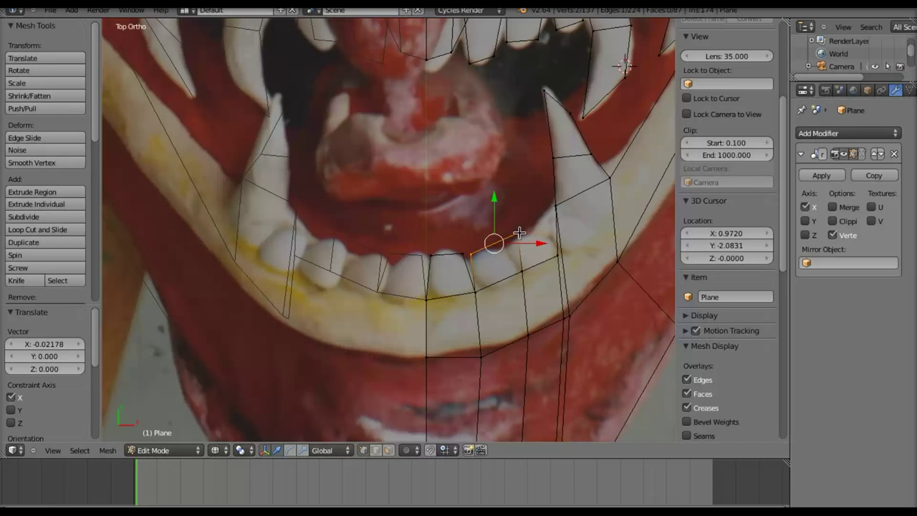
pyautogui.rightClick(516, 244)
pyautogui.press('g')
pyautogui.press('y')
pyautogui.click(517, 229)
pyautogui.press('g')
pyautogui.press('x')
pyautogui.click(543, 254)
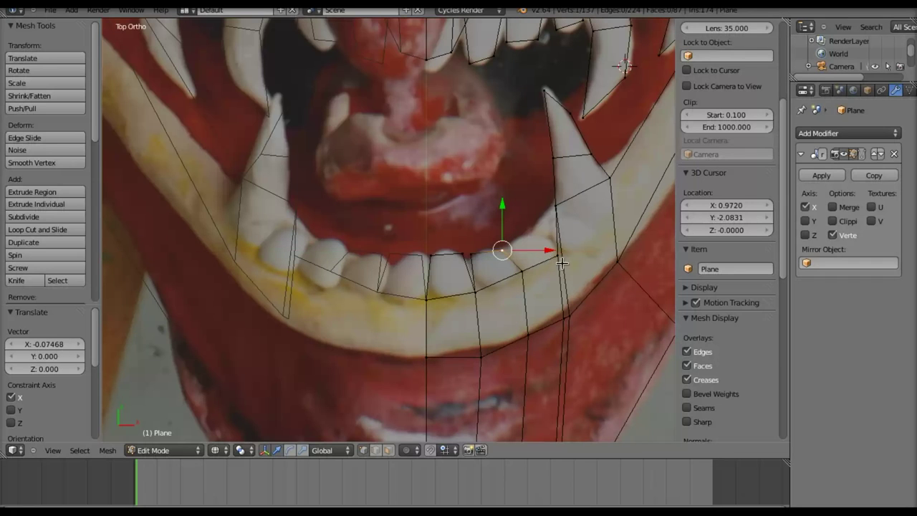
# - Extrude two neighbouring vertices up along Y into another tooth and shift it sideways
pyautogui.keyDown('shift'); pyautogui.rightClick(552, 256); pyautogui.keyUp('shift')
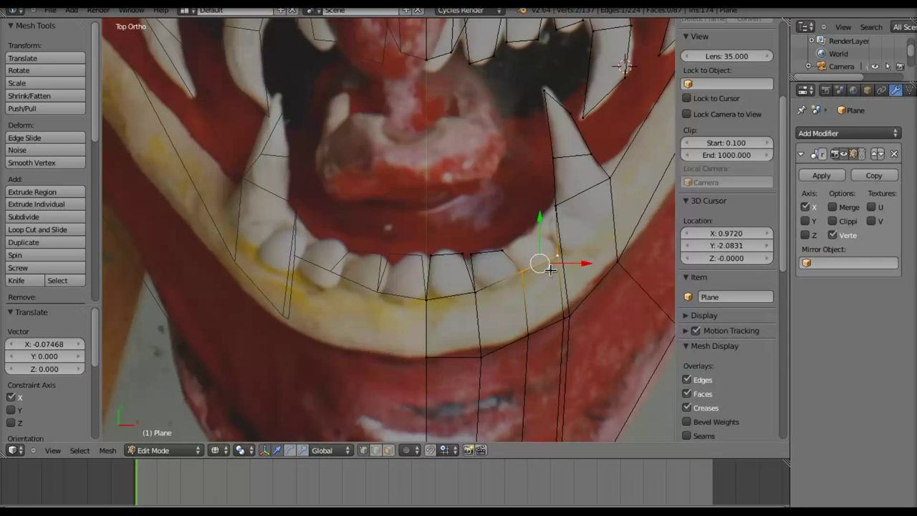
pyautogui.press('e')
pyautogui.press('y')
pyautogui.click(549, 241)
pyautogui.press('g')
pyautogui.press('x')
pyautogui.click(561, 239)
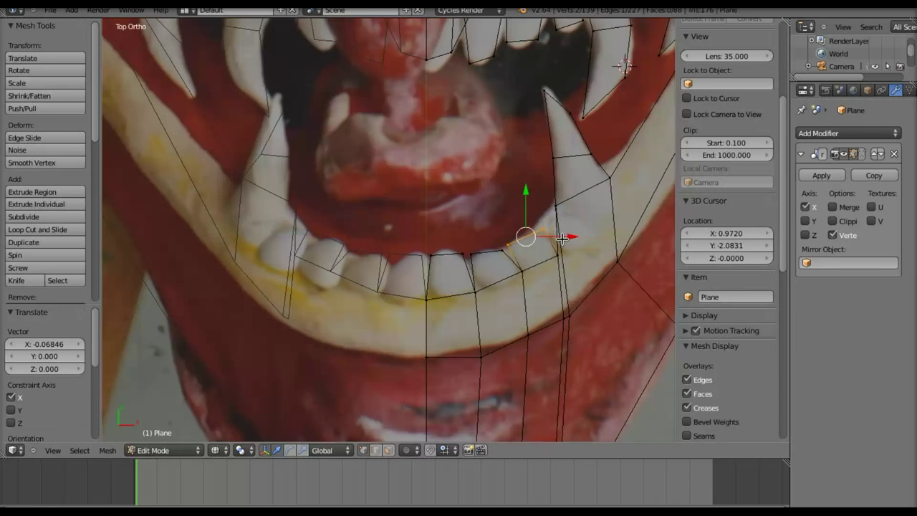
# - Move one tooth vertex along X, lower another 0.02178 in Y, and turn mirror Merge back on
pyautogui.rightClick(546, 228)
pyautogui.press('g')
pyautogui.press('x')
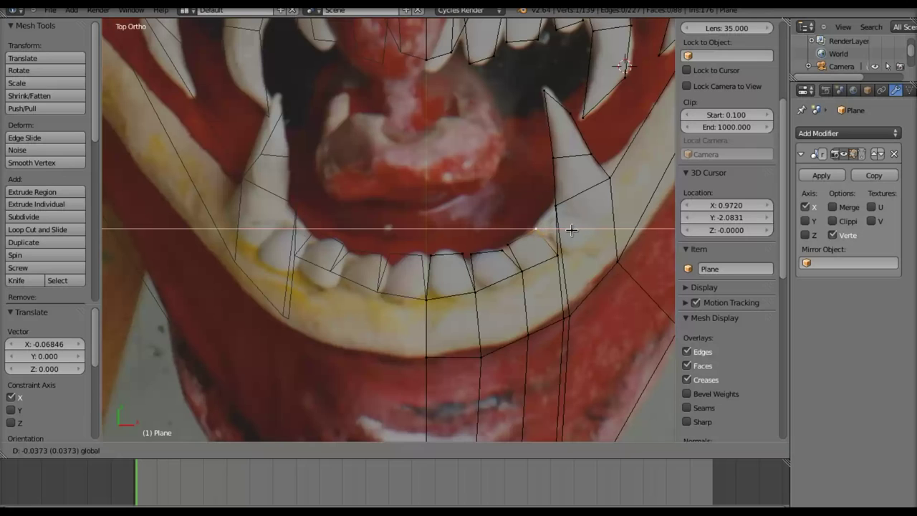
pyautogui.click(576, 231)
pyautogui.rightClick(508, 241)
pyautogui.press('g')
pyautogui.press('y')
pyautogui.click(509, 227)
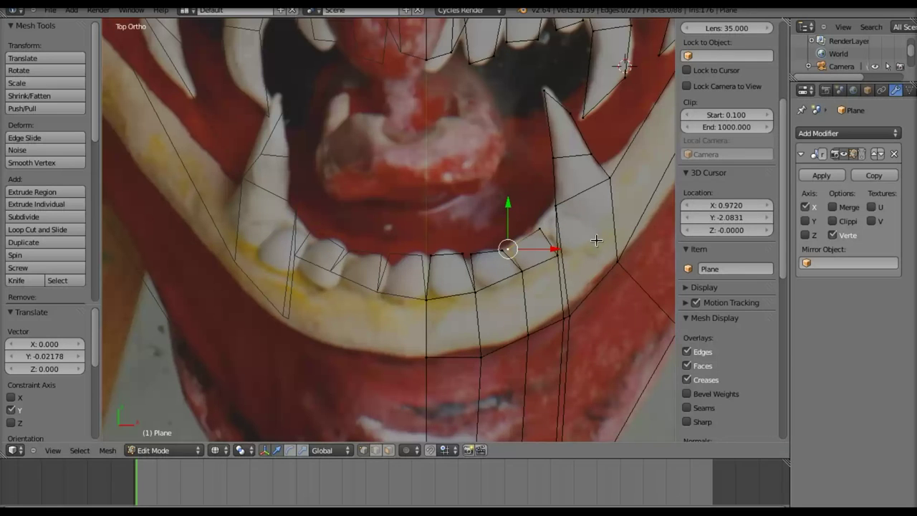
pyautogui.click(832, 207)
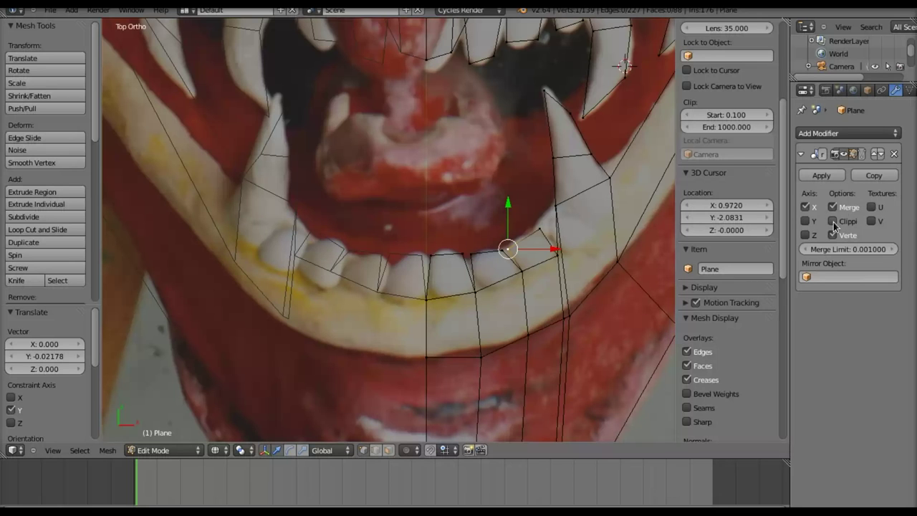
pyautogui.keyDown('shift'); pyautogui.moveTo(528, 205); pyautogui.dragTo(476, 263, button='middle'); pyautogui.keyUp('shift')
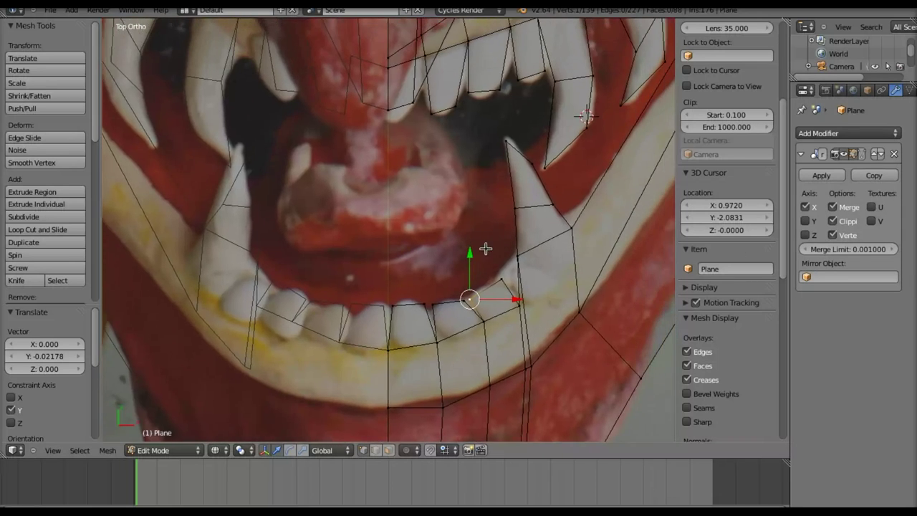
# - Zoom in on the mask's right eye and brow and select the first vertex of the eye ring
pyautogui.scroll(-3, 475, 262)
pyautogui.scroll(-2, 451, 263)
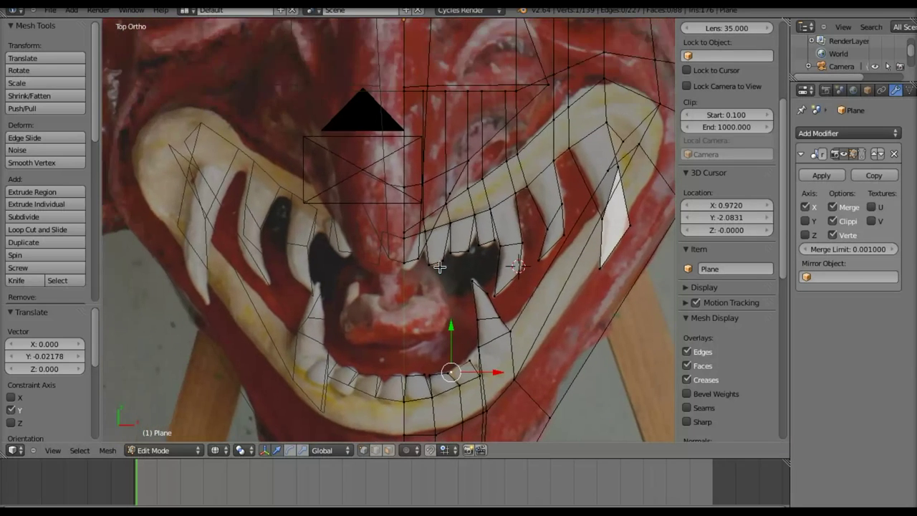
pyautogui.scroll(-1, 436, 263)
pyautogui.scroll(-1, 436, 264)
pyautogui.scroll(1, 440, 266)
pyautogui.scroll(1, 451, 271)
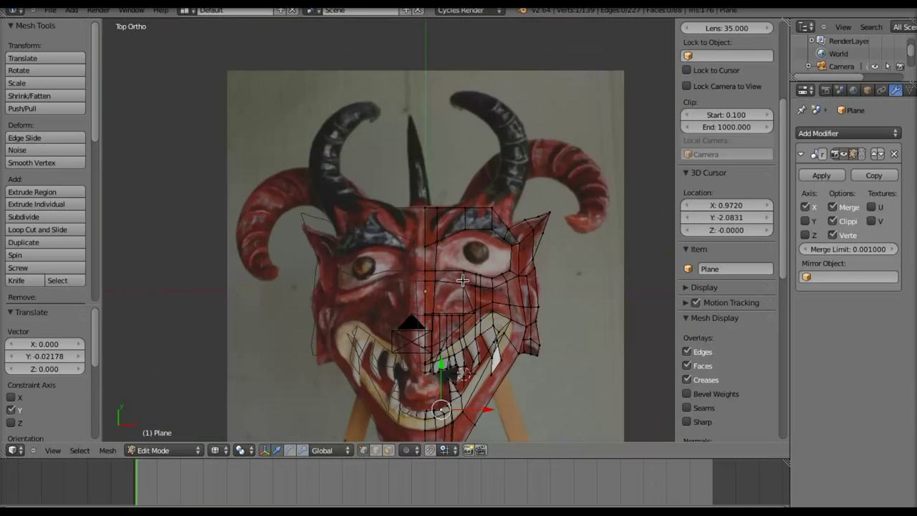
pyautogui.scroll(1, 464, 275)
pyautogui.scroll(1, 464, 275)
pyautogui.scroll(-1, 473, 265)
pyautogui.scroll(2, 483, 244)
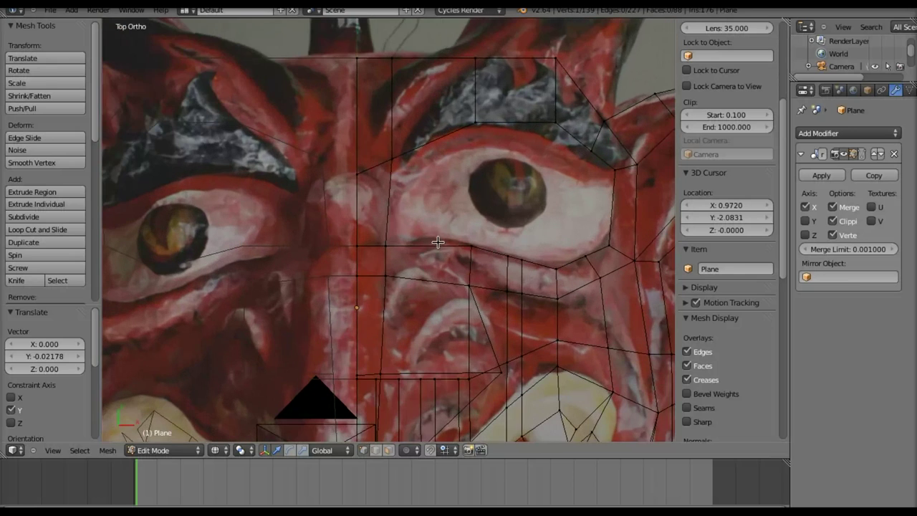
pyautogui.scroll(-1, 495, 222)
pyautogui.scroll(1, 496, 222)
pyautogui.scroll(1, 493, 216)
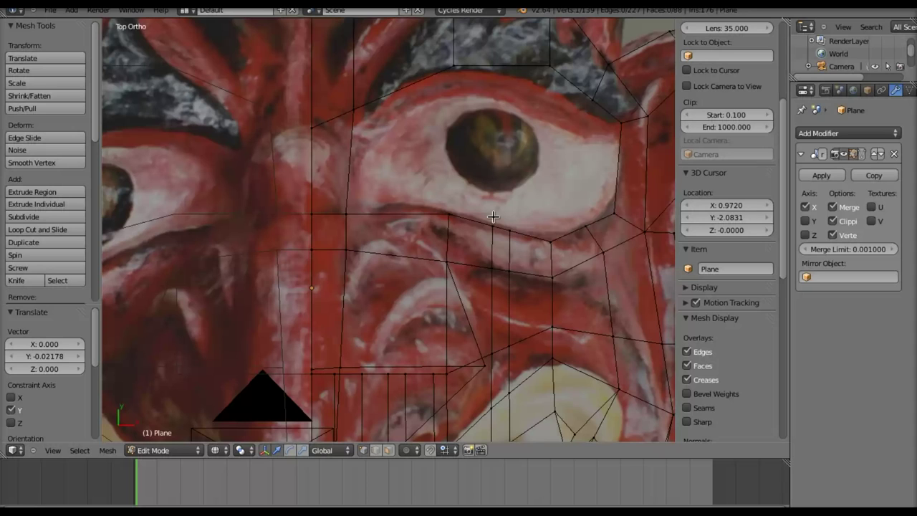
pyautogui.rightClick(346, 213)
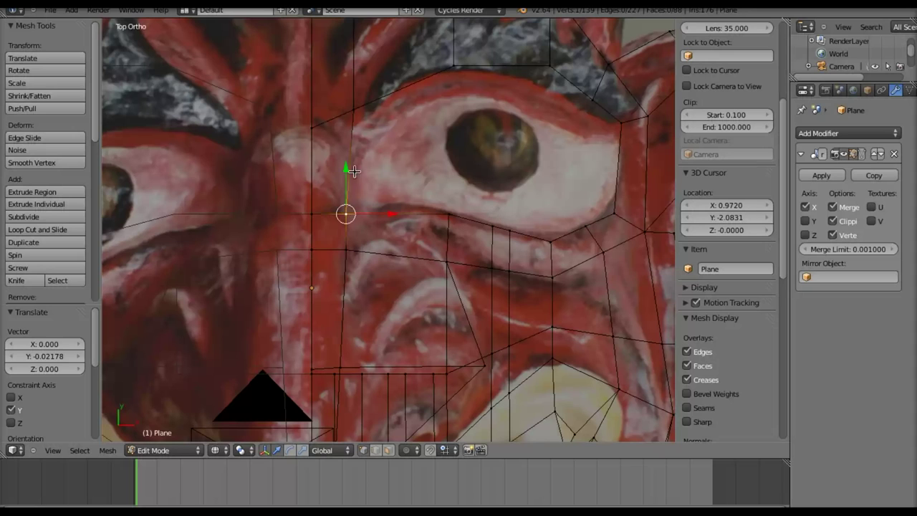
# - Add the brow and outer-corner vertices around the right eye to the selection
pyautogui.keyDown('shift'); pyautogui.rightClick(351, 110); pyautogui.keyUp('shift')
pyautogui.keyDown('shift'); pyautogui.rightClick(453, 66); pyautogui.keyUp('shift')
pyautogui.keyDown('shift'); pyautogui.rightClick(549, 66); pyautogui.keyUp('shift')
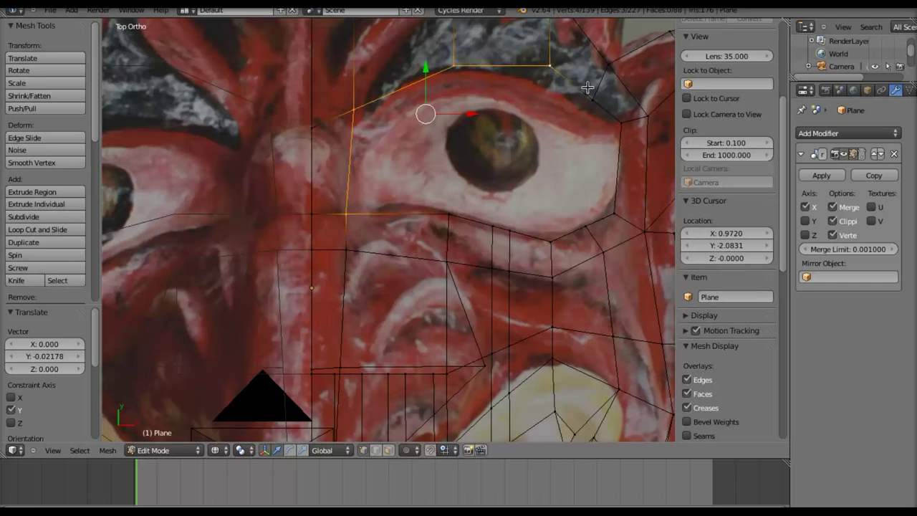
pyautogui.keyDown('shift'); pyautogui.rightClick(589, 94); pyautogui.keyUp('shift')
pyautogui.keyDown('shift'); pyautogui.rightClick(620, 123); pyautogui.keyUp('shift')
pyautogui.keyDown('shift'); pyautogui.rightClick(614, 213); pyautogui.keyUp('shift')
# - Add the lower-eyelid vertices to close the ring, fill it with one face, and zoom out
pyautogui.keyDown('shift'); pyautogui.rightClick(587, 227); pyautogui.keyUp('shift')
pyautogui.keyDown('shift'); pyautogui.rightClick(551, 242); pyautogui.keyUp('shift')
pyautogui.keyDown('shift'); pyautogui.rightClick(509, 230); pyautogui.keyUp('shift')
pyautogui.keyDown('shift'); pyautogui.rightClick(492, 226); pyautogui.keyUp('shift')
pyautogui.keyDown('shift'); pyautogui.rightClick(449, 214); pyautogui.keyUp('shift')
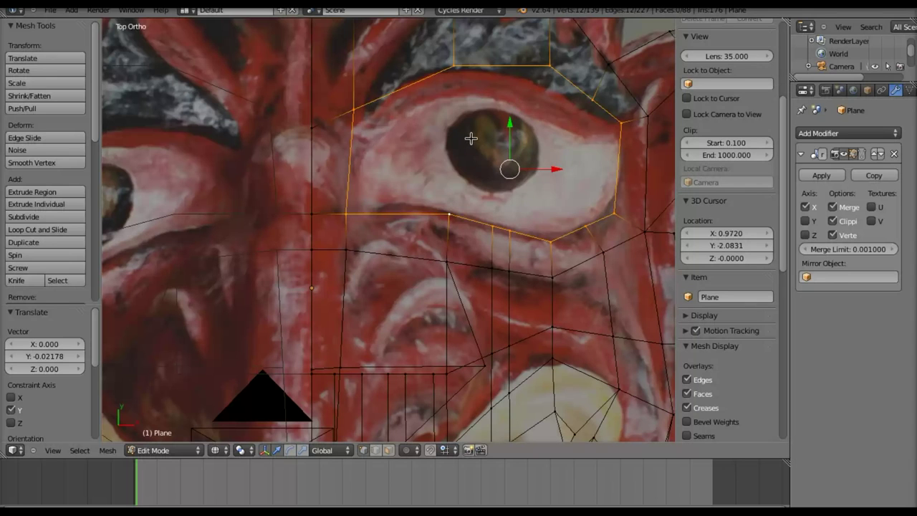
pyautogui.press('f')
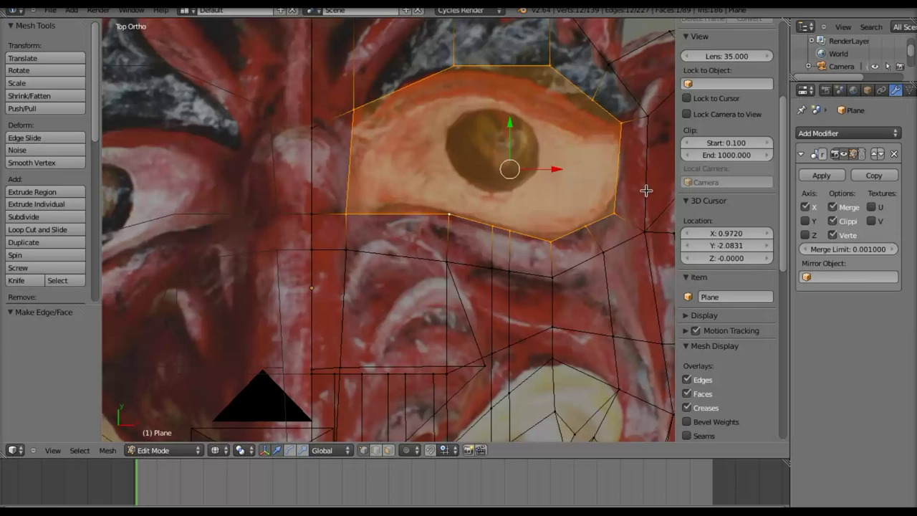
pyautogui.scroll(-2, 502, 165)
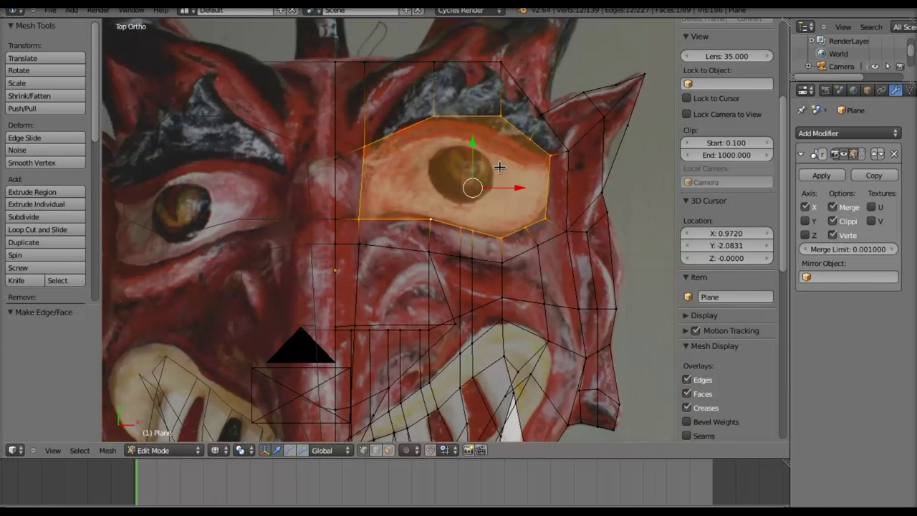
pyautogui.keyDown('shift'); pyautogui.moveTo(499, 167); pyautogui.dragTo(476, 159, button='middle'); pyautogui.keyUp('shift')
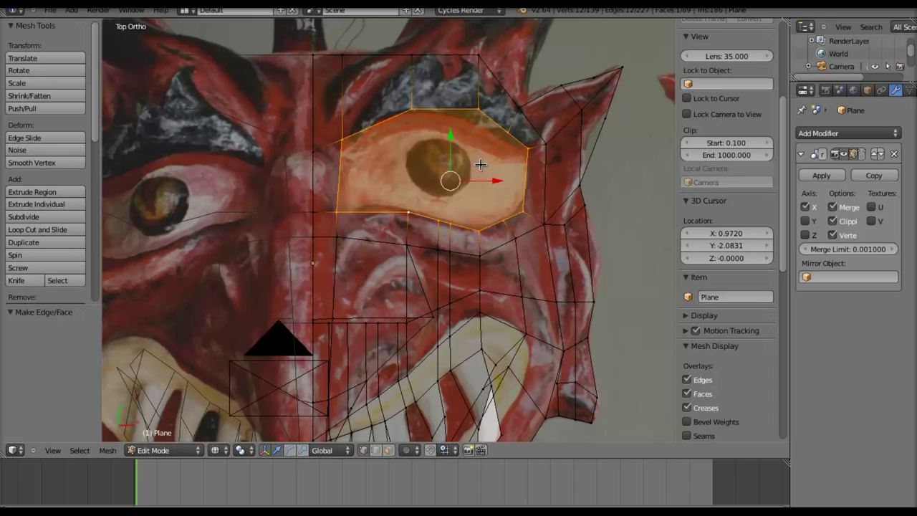
pyautogui.hscroll(2, 864, 90)
# - Assign the white blanco material to the selected eye faces
pyautogui.hscroll(2, 864, 90)
pyautogui.click(863, 90)
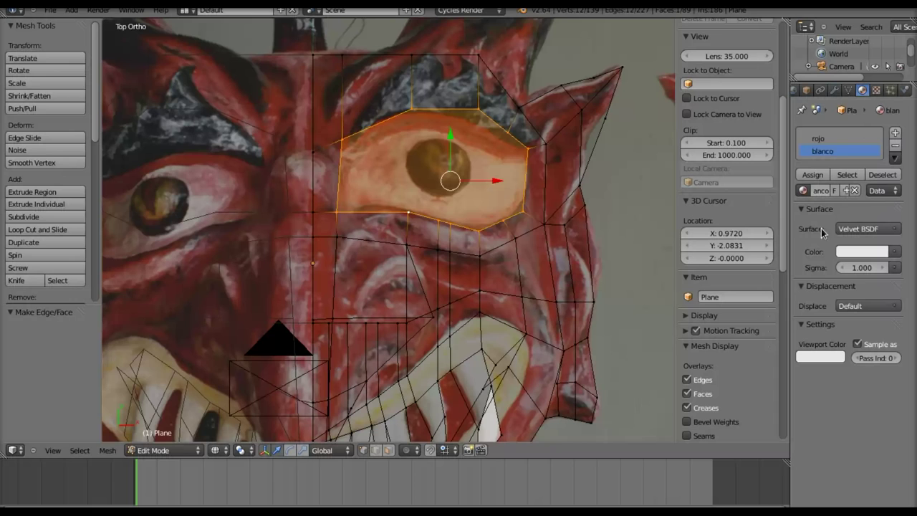
pyautogui.hotkey('alt', 'z')
pyautogui.press('Tab')
pyautogui.press('Tab')
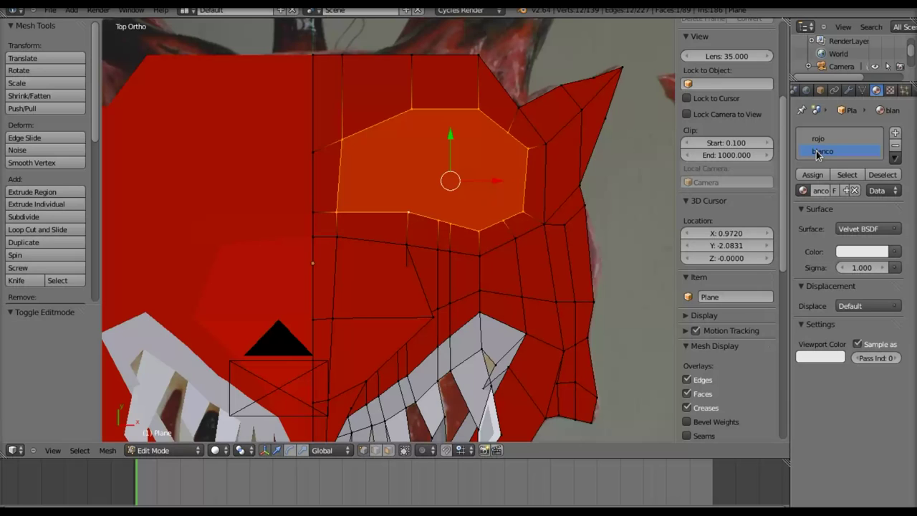
pyautogui.scroll(-2, 589, 231)
pyautogui.scroll(-2, 521, 275)
pyautogui.scroll(3, 439, 225)
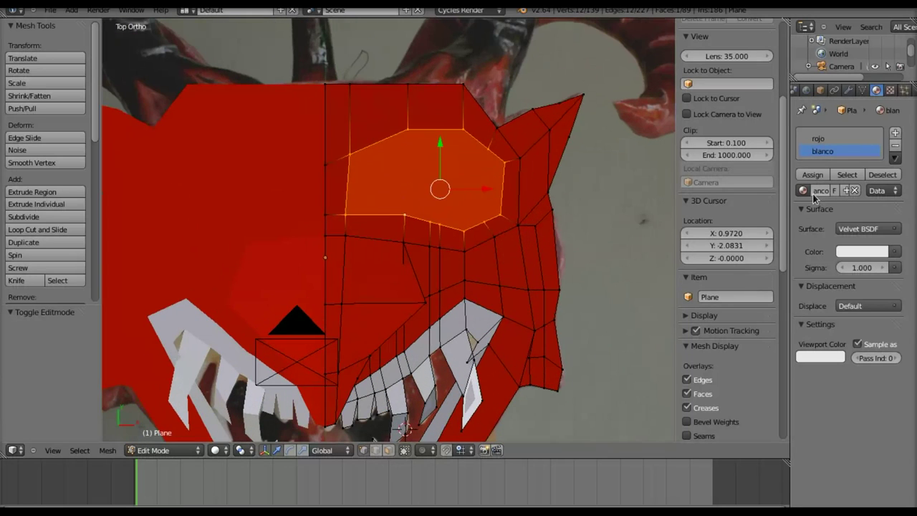
pyautogui.click(813, 174)
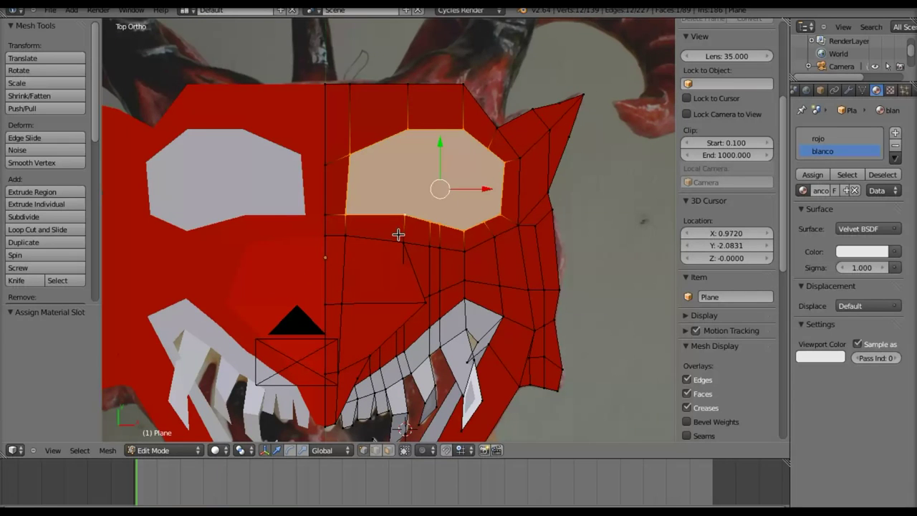
pyautogui.scroll(-3, 398, 234)
pyautogui.scroll(3, 397, 237)
# - Show the reference photo through the mesh and move the top-centre vertex -0.124 along X
pyautogui.hotkey('alt', 'z')
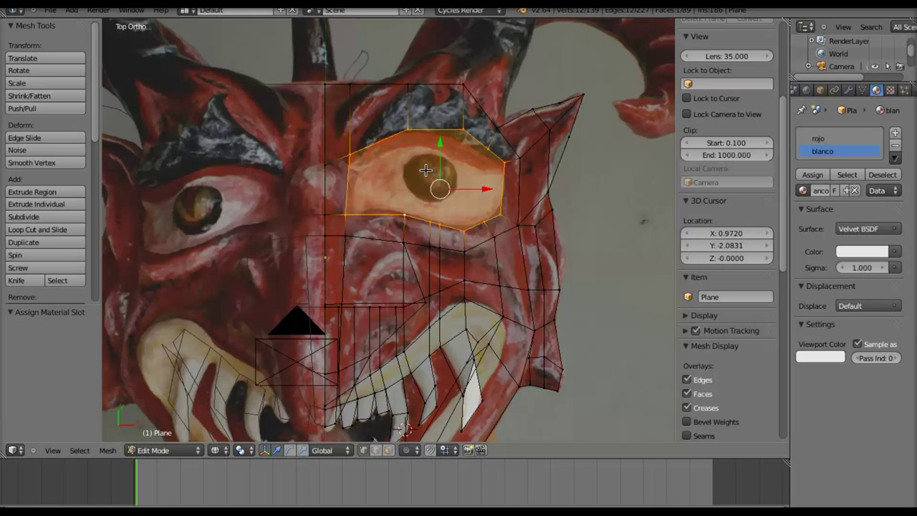
pyautogui.moveTo(459, 126)
pyautogui.keyDown('shift'); pyautogui.mouseDown(button='middle')
pyautogui.moveTo(442, 215)
pyautogui.moveTo(406, 255)
pyautogui.mouseUp(button='middle'); pyautogui.keyUp('shift')
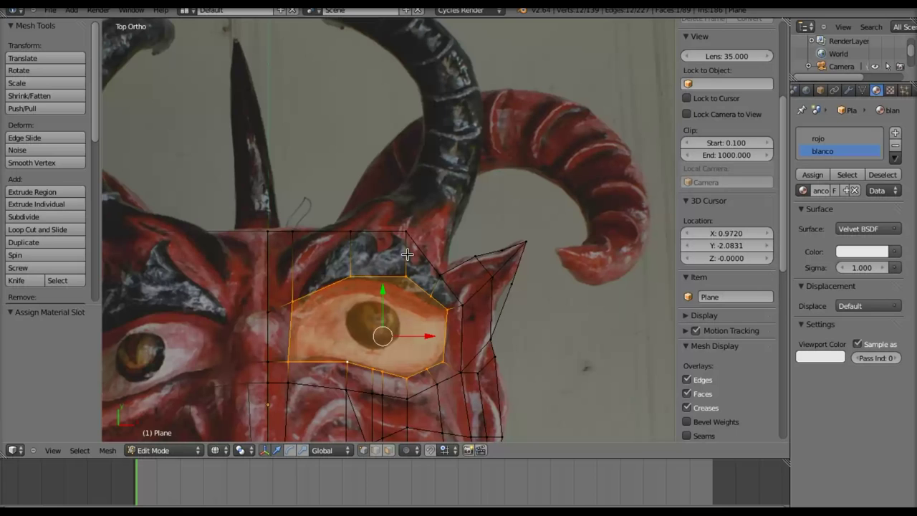
pyautogui.keyDown('shift'); pyautogui.moveTo(251, 265); pyautogui.dragTo(454, 256, button='middle'); pyautogui.keyUp('shift')
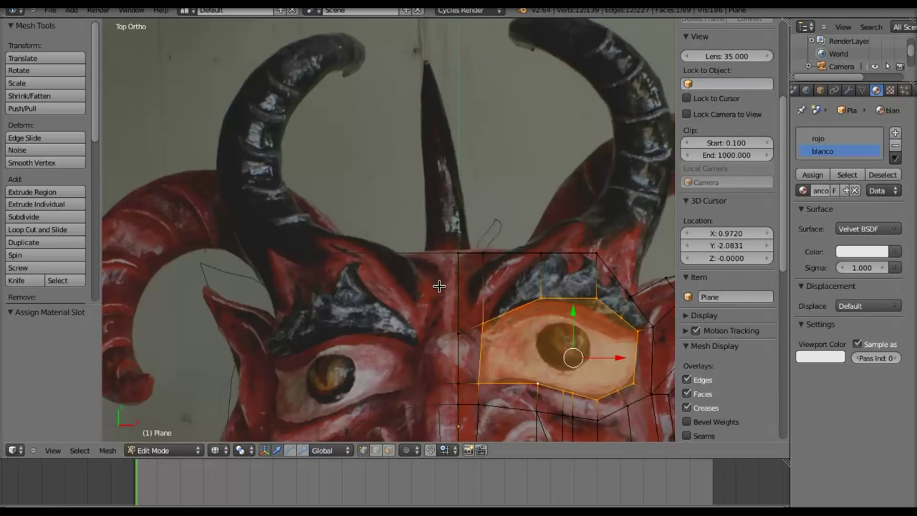
pyautogui.rightClick(456, 256)
pyautogui.moveTo(496, 253); pyautogui.dragTo(497, 241)
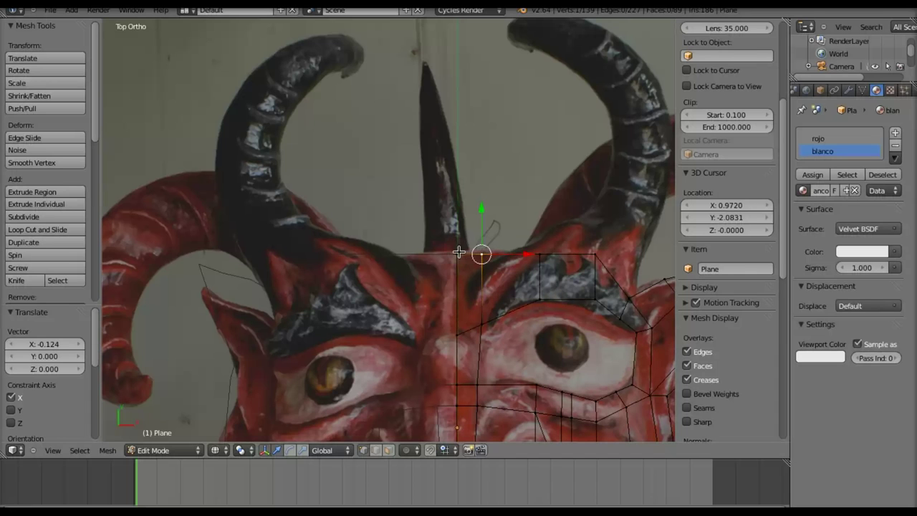
# - Raise the top-centre vertex 2.362 along Y into a spike reaching the central horn's tip
pyautogui.keyDown('shift'); pyautogui.rightClick(478, 253); pyautogui.keyUp('shift')
pyautogui.keyDown('shift'); pyautogui.rightClick(457, 250); pyautogui.keyUp('shift')
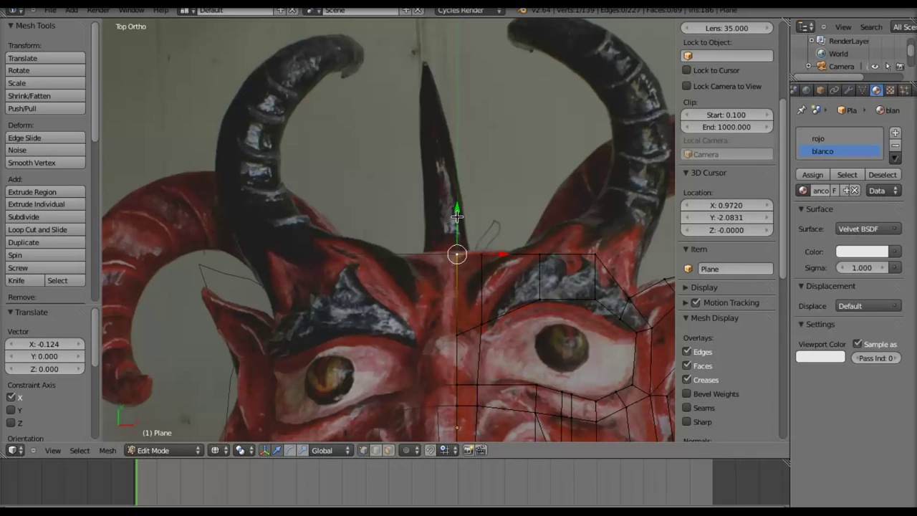
pyautogui.moveTo(457, 215); pyautogui.dragTo(442, 19)
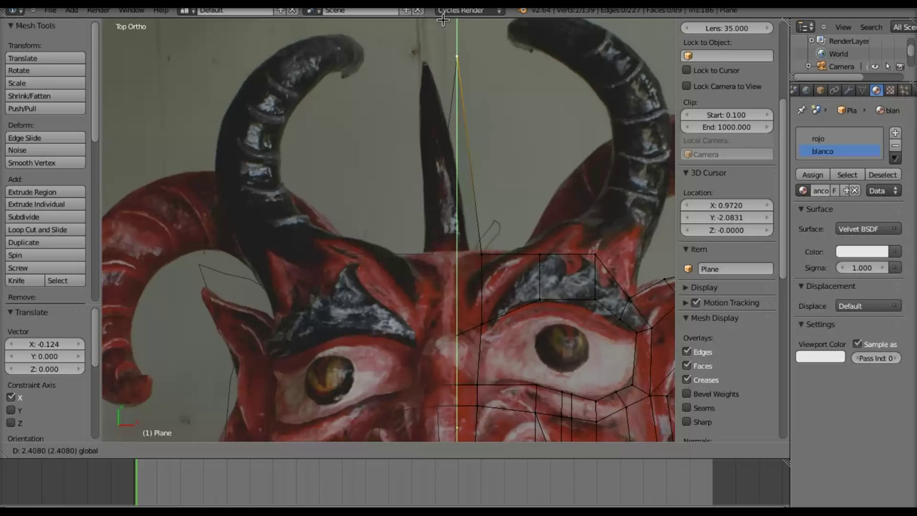
pyautogui.moveTo(442, 18); pyautogui.dragTo(442, 25)
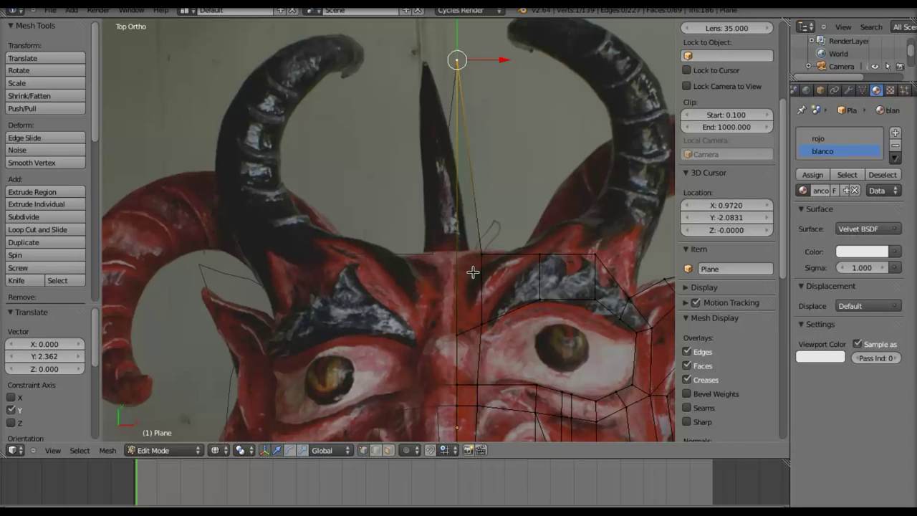
pyautogui.keyDown('shift'); pyautogui.moveTo(578, 217); pyautogui.dragTo(539, 277, button='middle'); pyautogui.keyUp('shift')
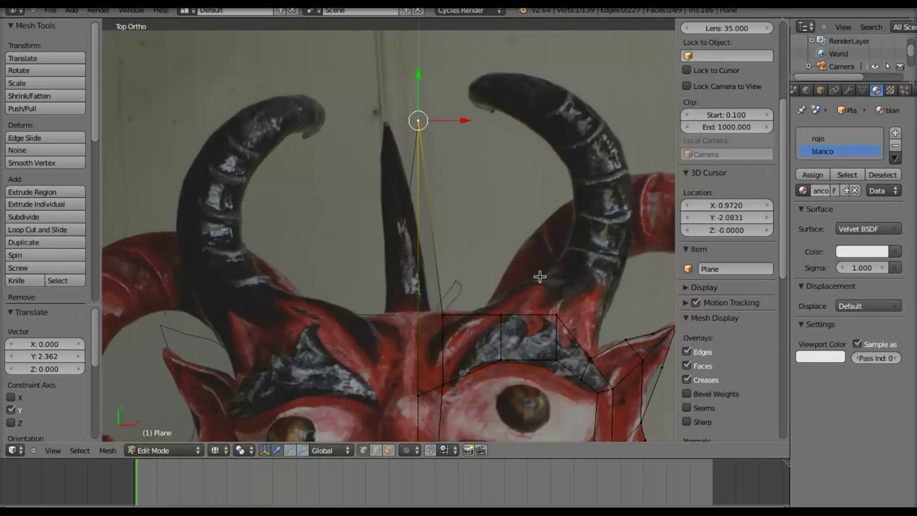
pyautogui.click(848, 90)
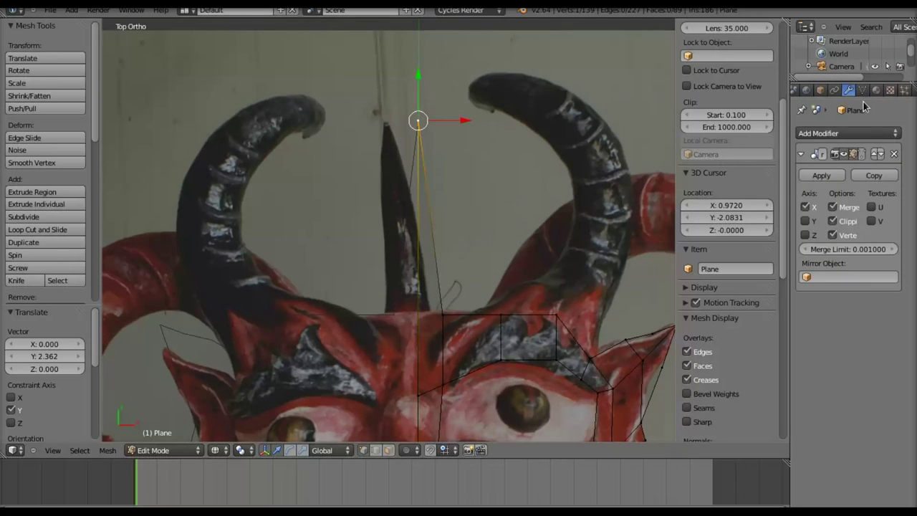
# - Toggle mirror Merge and Clipping off and back on, moving the spike tip 0.286 along X
pyautogui.click(832, 206)
pyautogui.click(832, 220)
pyautogui.moveTo(466, 121); pyautogui.dragTo(467, 120)
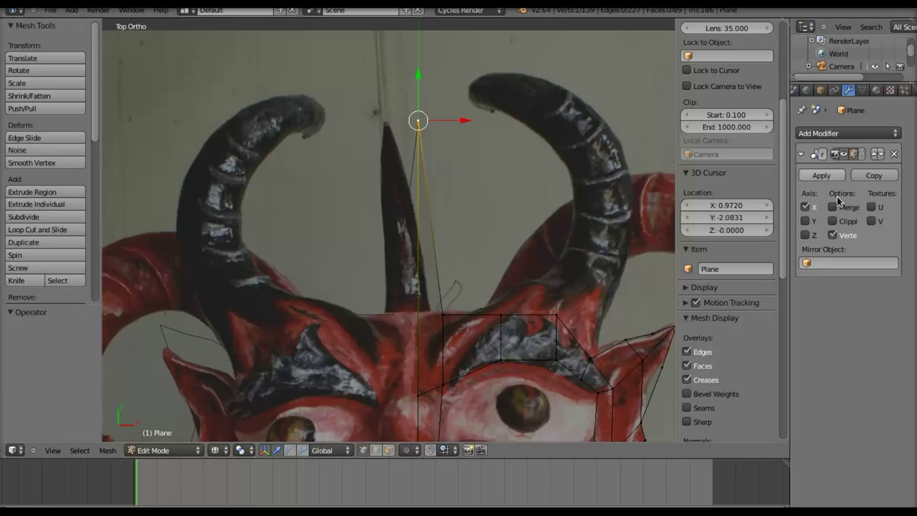
pyautogui.click(832, 206)
pyautogui.click(832, 220)
pyautogui.moveTo(466, 120); pyautogui.dragTo(487, 121)
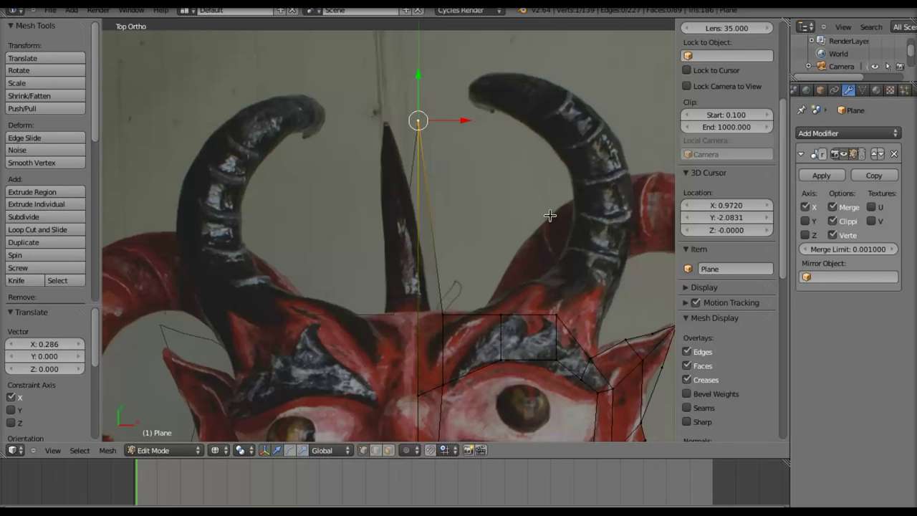
pyautogui.moveTo(549, 213)
pyautogui.keyDown('shift'); pyautogui.mouseDown(button='middle')
pyautogui.moveTo(475, 188)
pyautogui.moveTo(436, 215)
pyautogui.mouseUp(button='middle'); pyautogui.keyUp('shift')
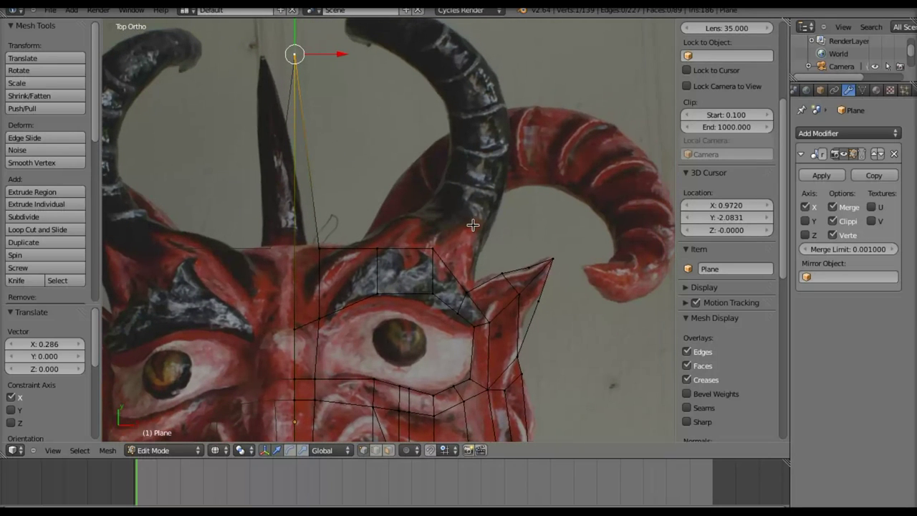
pyautogui.rightClick(380, 249)
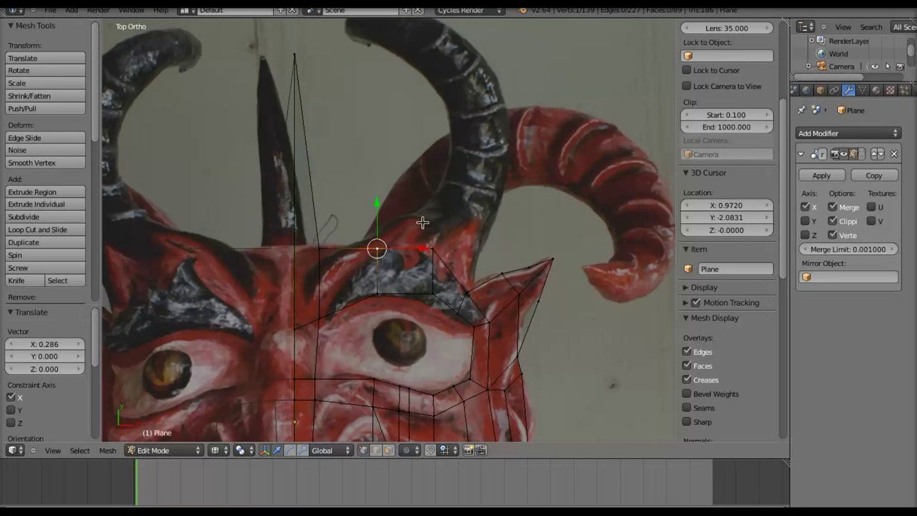
# - Select the upper forehead edge vertices and extrude them straight up along Y
pyautogui.keyDown('shift'); pyautogui.rightClick(433, 249); pyautogui.keyUp('shift')
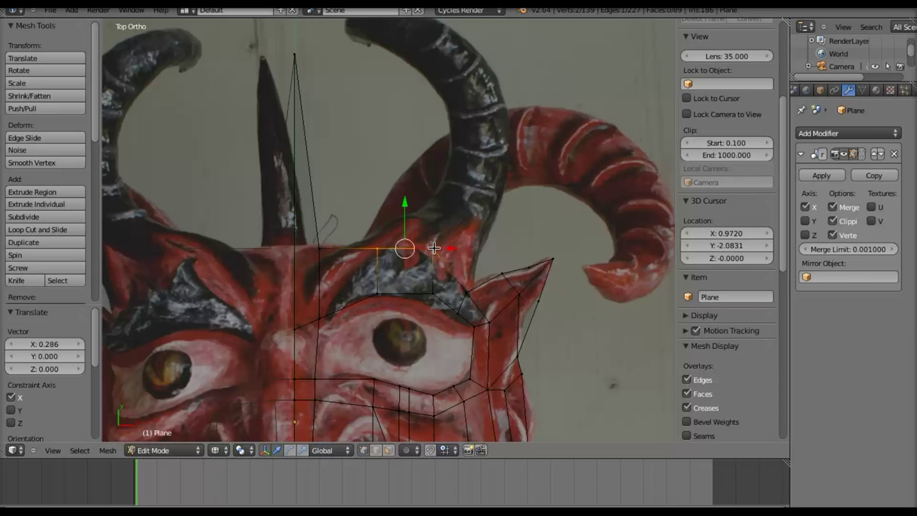
pyautogui.keyDown('shift'); pyautogui.rightClick(467, 290); pyautogui.keyUp('shift')
pyautogui.press('e')
pyautogui.press('y')
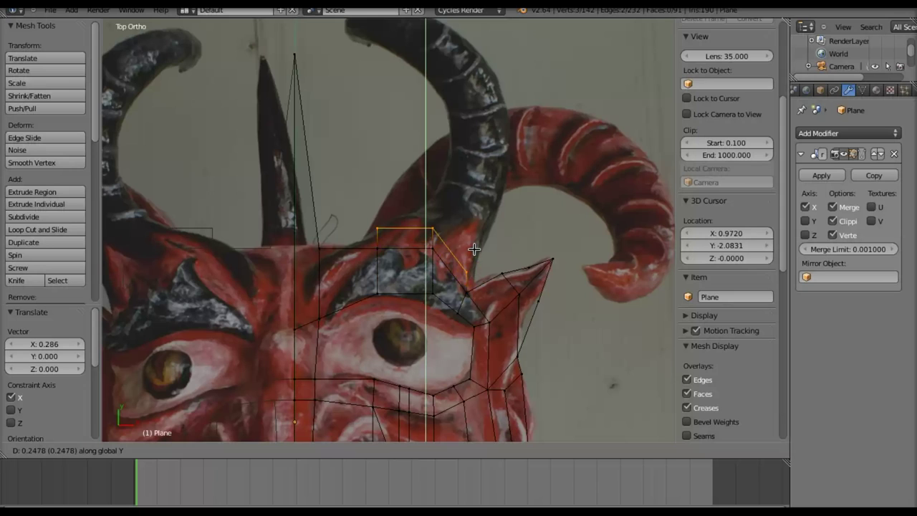
pyautogui.click(474, 248)
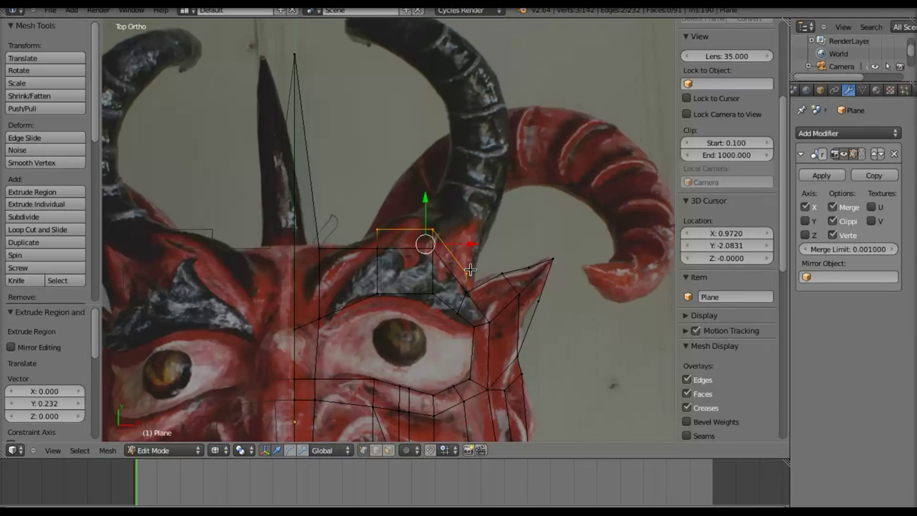
# - Raise one new top vertex along Y, then shift it sideways along X
pyautogui.rightClick(467, 271)
pyautogui.press('g')
pyautogui.press('y')
pyautogui.click(459, 234)
pyautogui.press('g')
pyautogui.press('x')
pyautogui.click(516, 234)
# - Raise and shift the next top vertex along Y and X to shape the horn base
pyautogui.rightClick(430, 230)
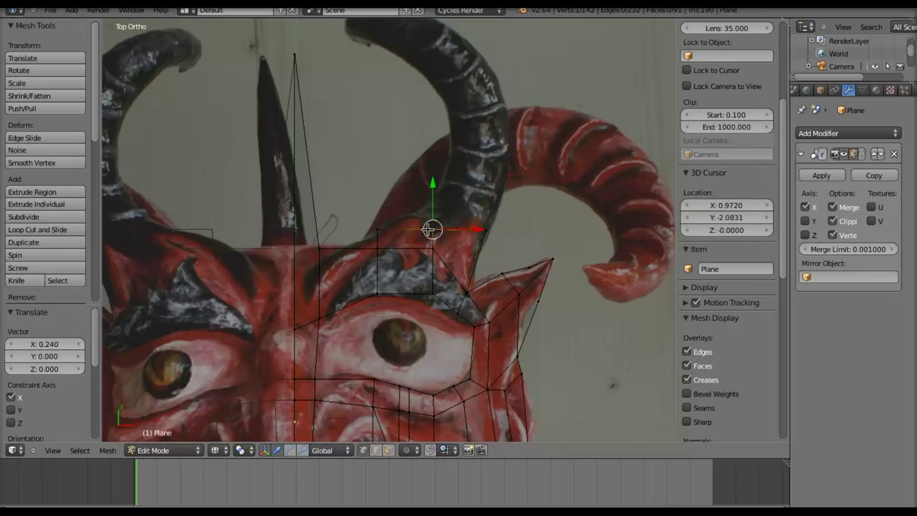
pyautogui.rightClick(379, 229)
pyautogui.press('g')
pyautogui.press('y')
pyautogui.click(384, 199)
pyautogui.press('g')
pyautogui.press('x')
pyautogui.click(434, 217)
pyautogui.press('g')
pyautogui.press('y')
pyautogui.click(435, 199)
# - Shift two more top vertices along X, one to 0.08517, and select the top edge
pyautogui.rightClick(487, 230)
pyautogui.press('g')
pyautogui.press('x')
pyautogui.click(491, 230)
pyautogui.rightClick(396, 220)
pyautogui.press('g')
pyautogui.press('x')
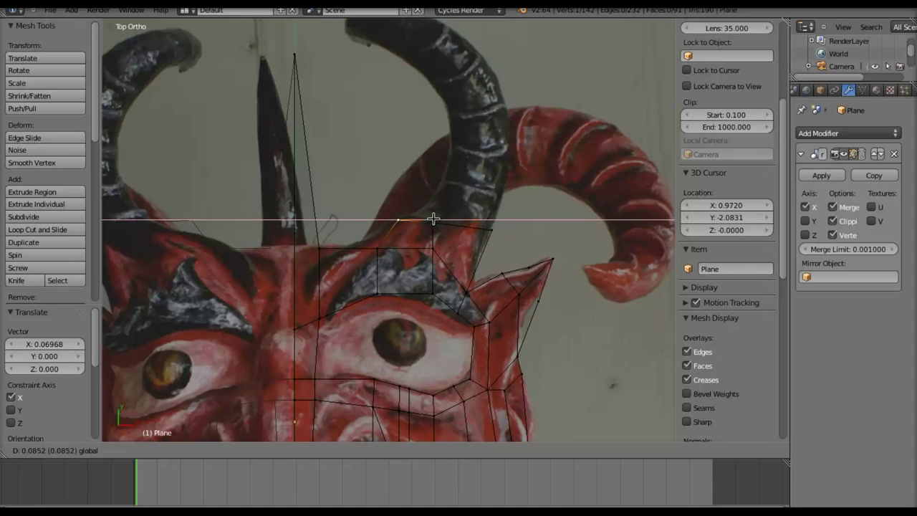
pyautogui.click(433, 219)
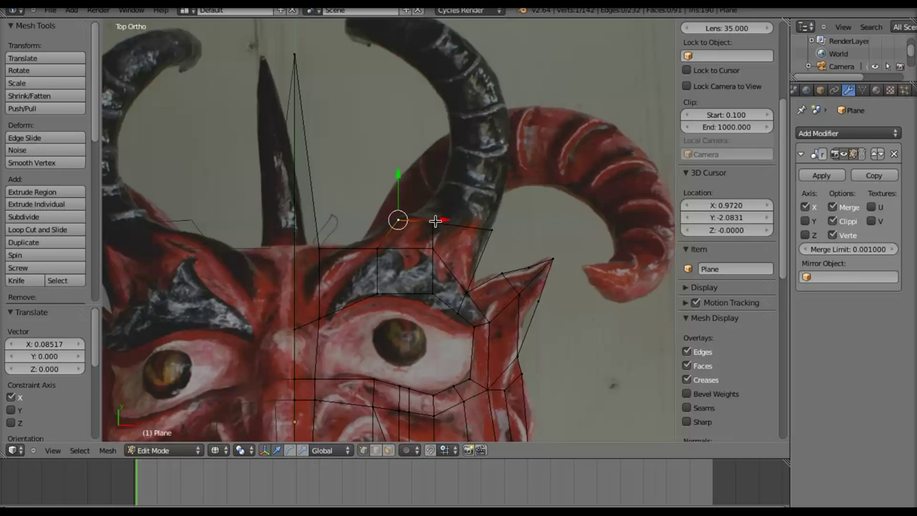
pyautogui.keyDown('shift'); pyautogui.rightClick(490, 228); pyautogui.keyUp('shift')
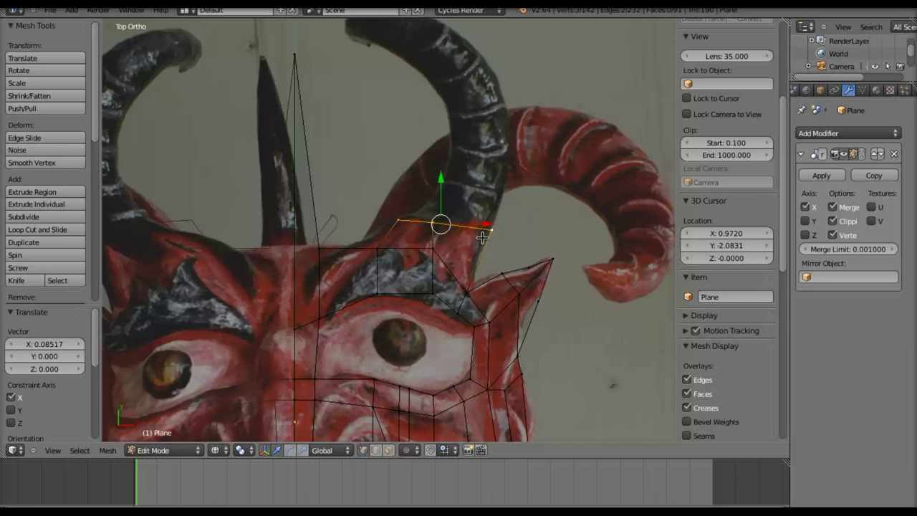
pyautogui.keyDown('shift'); pyautogui.moveTo(484, 246); pyautogui.dragTo(462, 300, button='middle'); pyautogui.keyUp('shift')
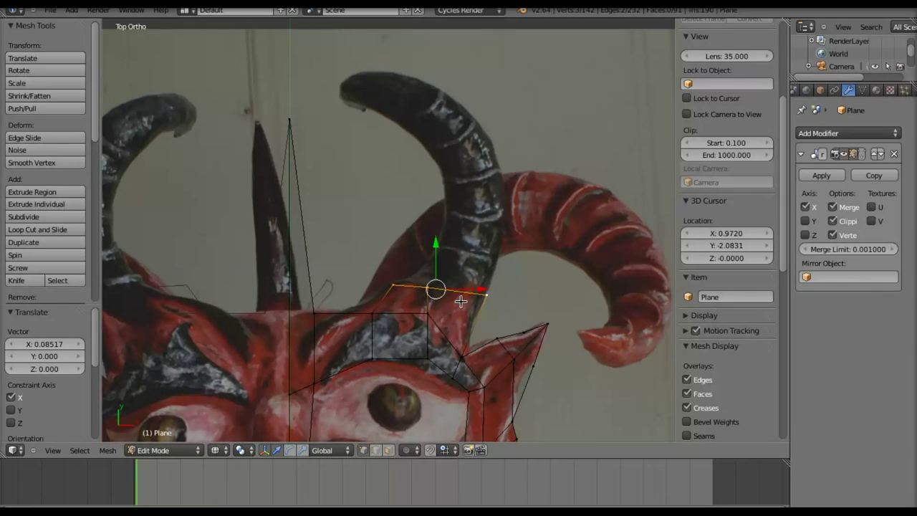
# - Extrude the top edge up the horn, shrink it and nudge it along X
pyautogui.press('e')
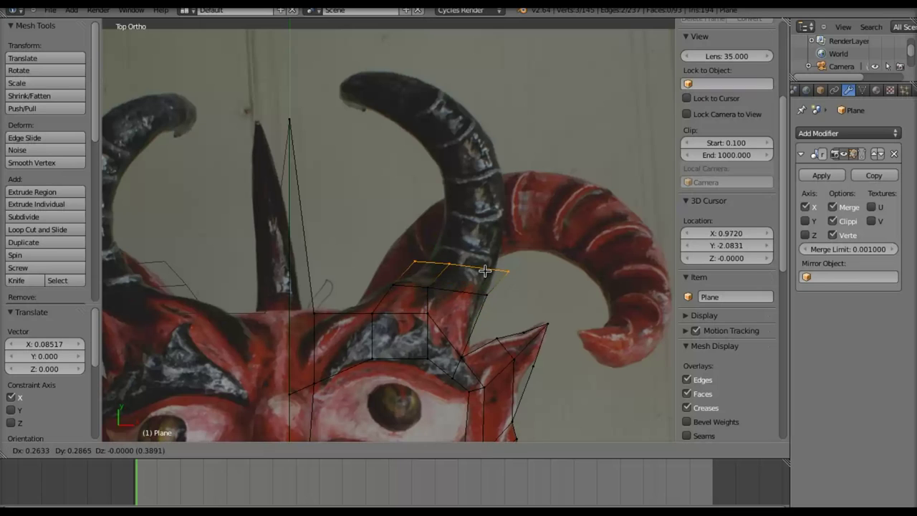
pyautogui.click(492, 246)
pyautogui.press('s')
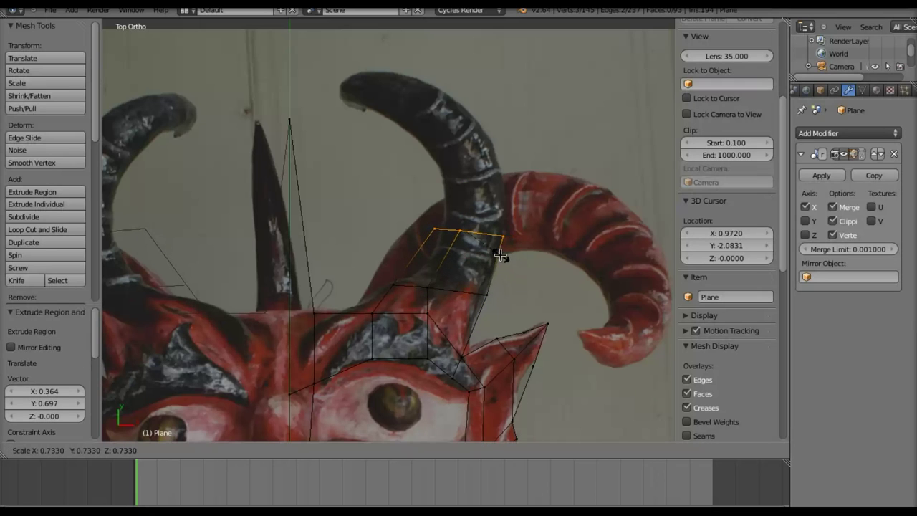
pyautogui.click(499, 256)
pyautogui.moveTo(504, 235); pyautogui.dragTo(509, 244)
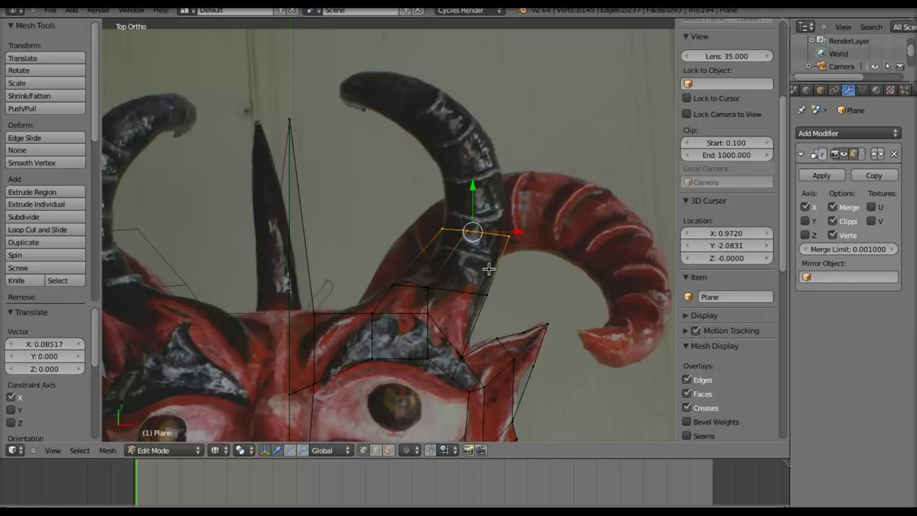
# - Add two more horn sections, each rotated to follow the curve, the second narrowed
pyautogui.press('e')
pyautogui.click(491, 219)
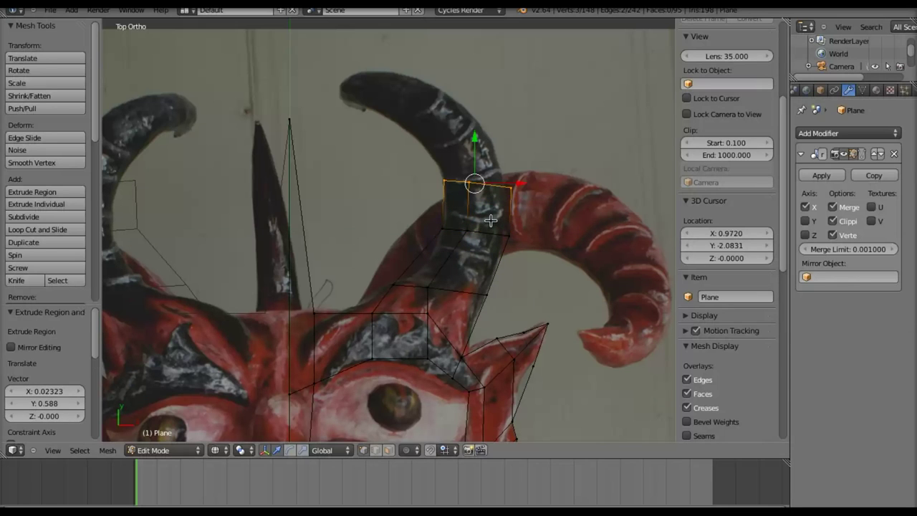
pyautogui.press('r')
pyautogui.click(529, 225)
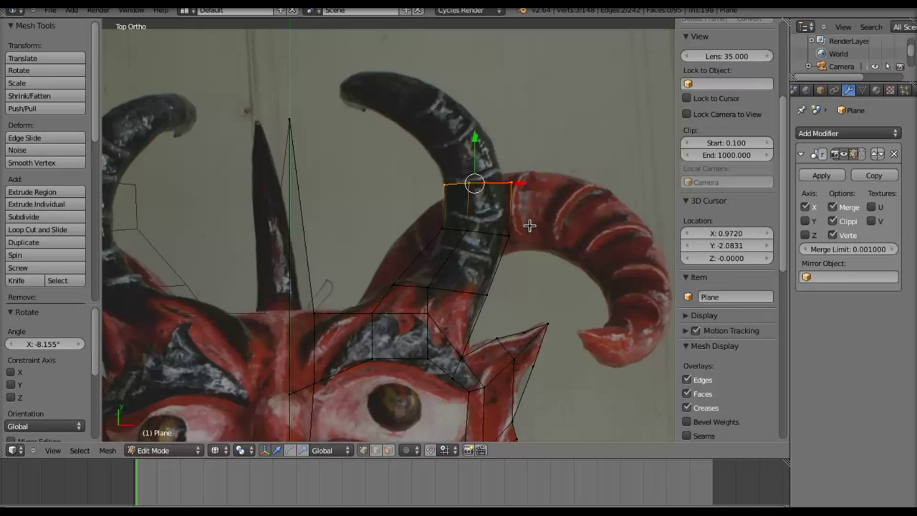
pyautogui.press('e')
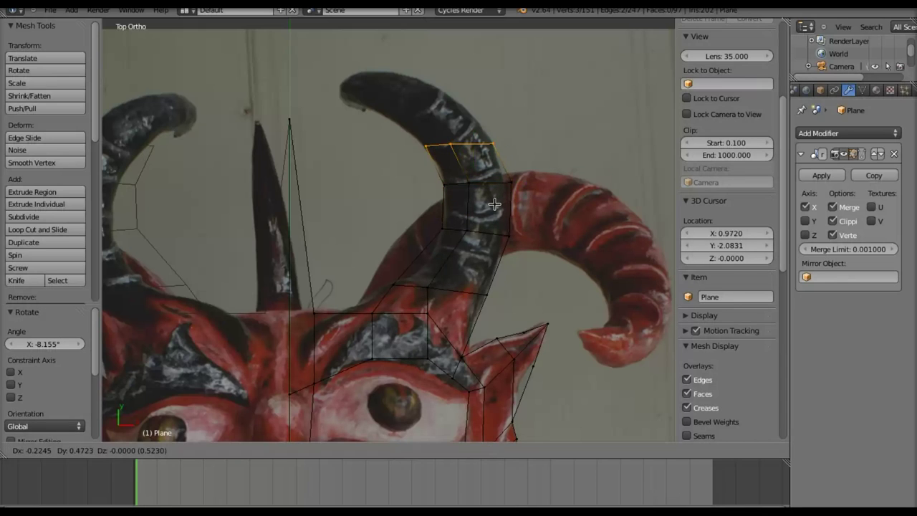
pyautogui.click(494, 204)
pyautogui.press('r')
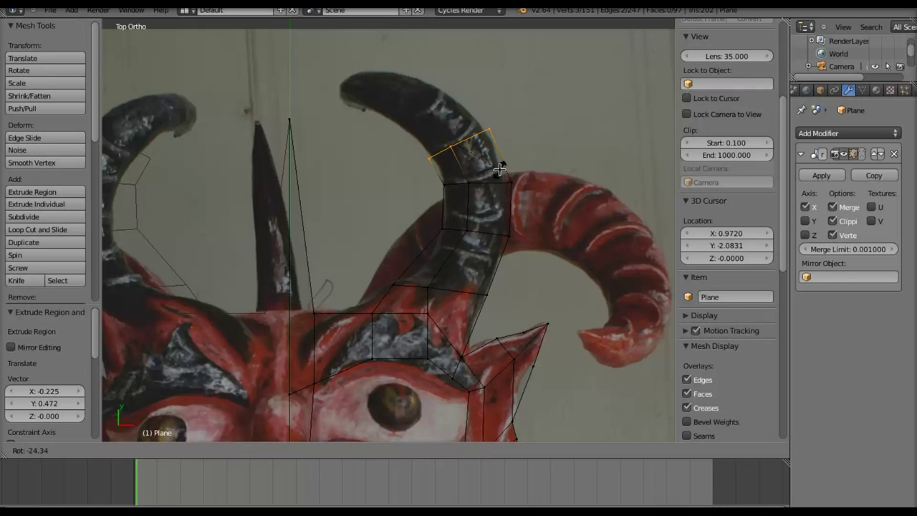
pyautogui.click(502, 170)
pyautogui.press('s')
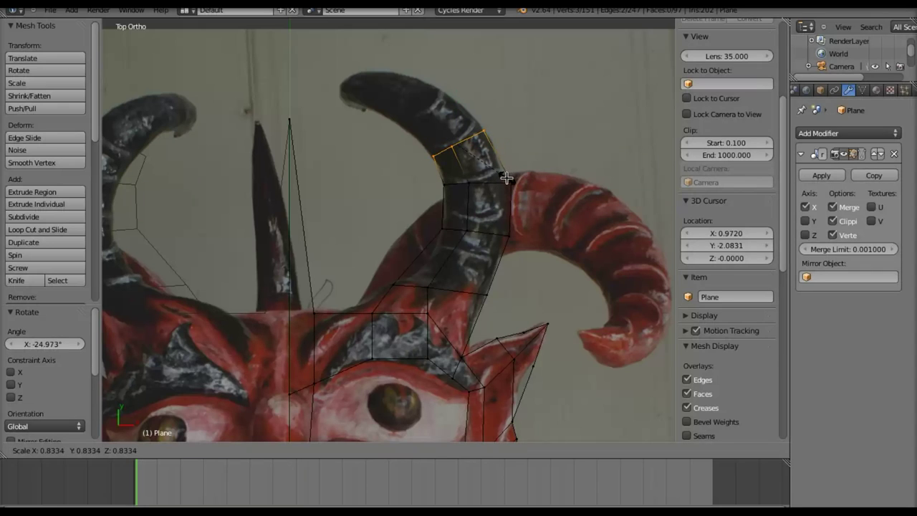
pyautogui.click(505, 177)
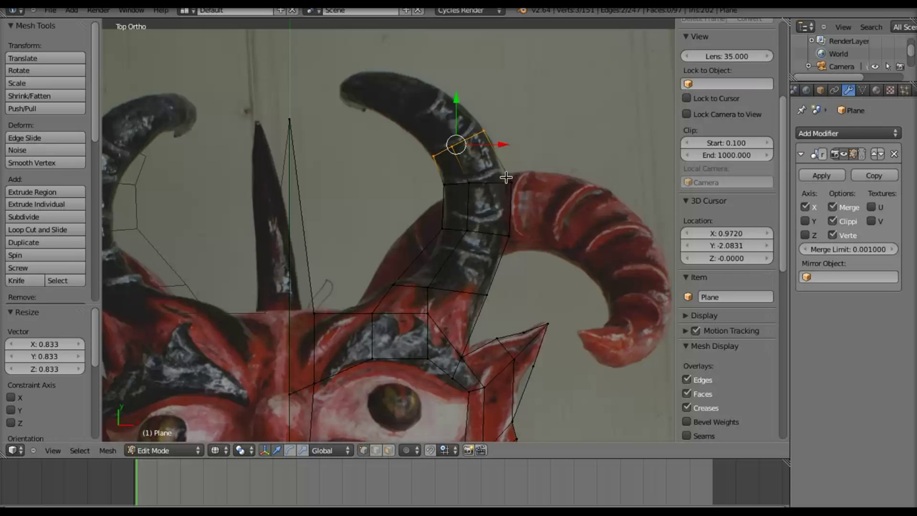
# - Extrude two further sections up-left along the horn, rotating both and tapering the second
pyautogui.press('e')
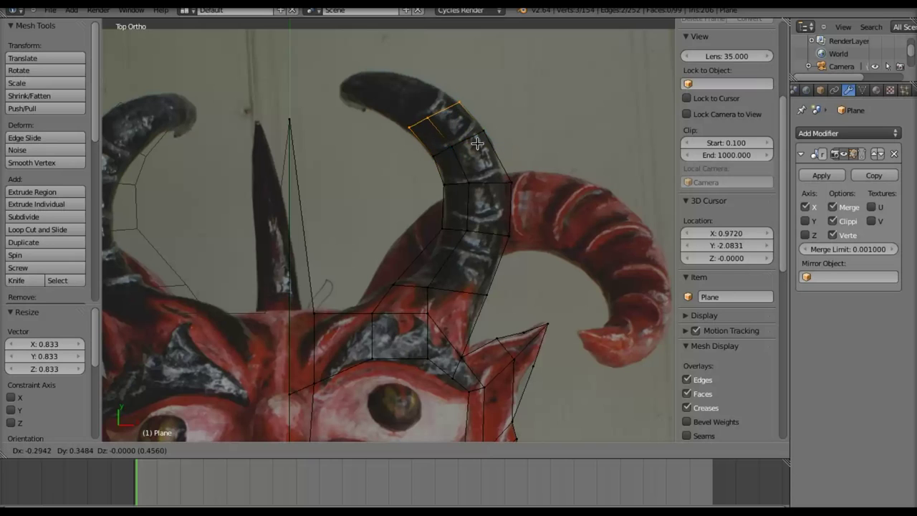
pyautogui.click(467, 138)
pyautogui.press('r')
pyautogui.click(500, 119)
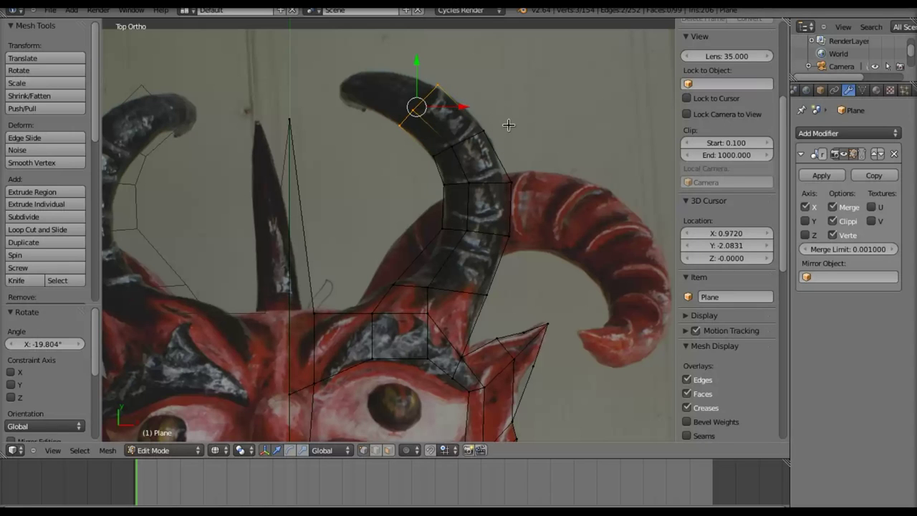
pyautogui.press('e')
pyautogui.click(483, 118)
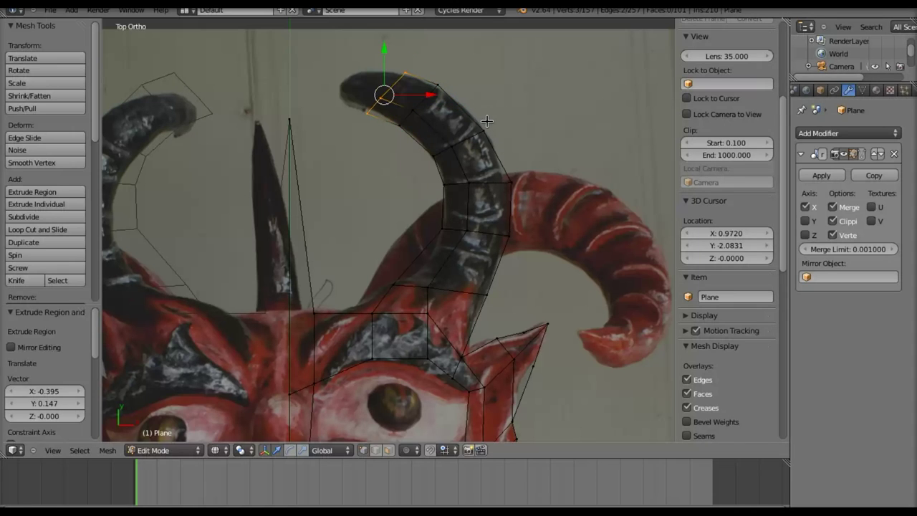
pyautogui.press('r')
pyautogui.click(484, 102)
pyautogui.press('s')
pyautogui.click(474, 114)
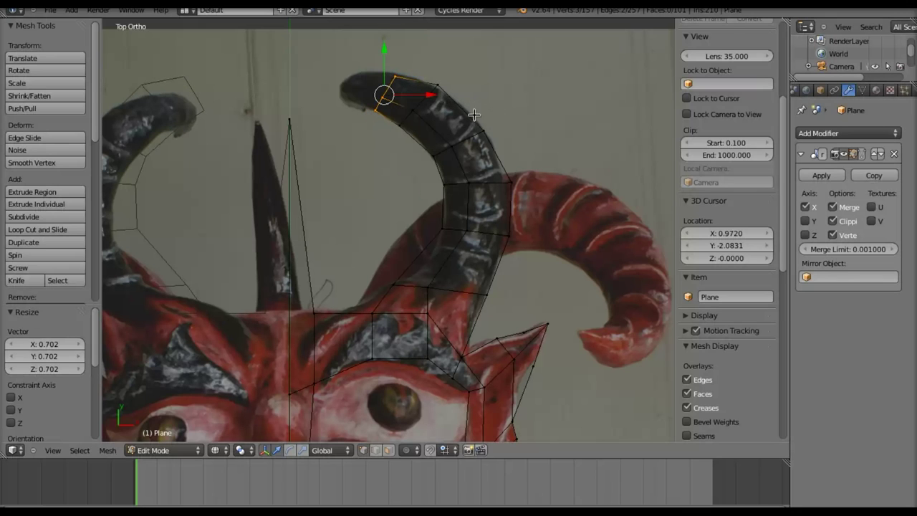
# - Add the final section toward the horn tip, rotated to the curl and shrunk
pyautogui.press('e')
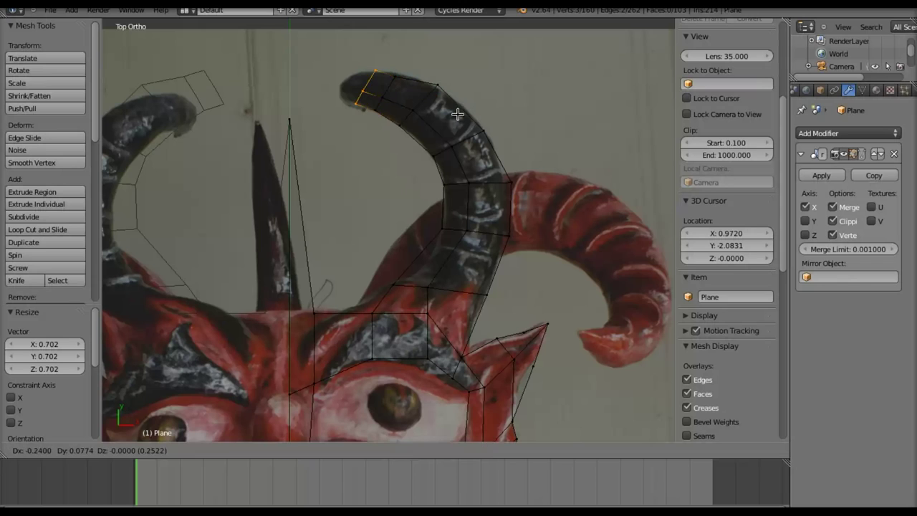
pyautogui.click(451, 113)
pyautogui.press('r')
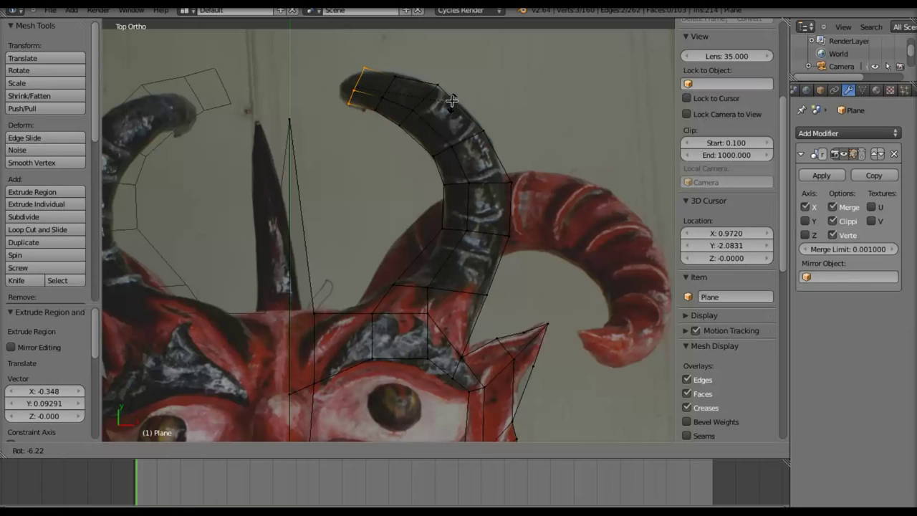
pyautogui.click(451, 101)
pyautogui.press('s')
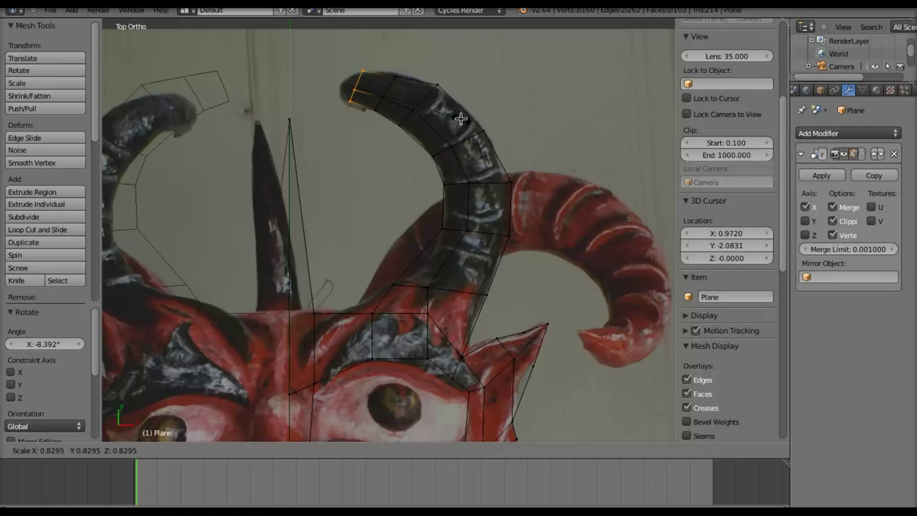
pyautogui.click(461, 118)
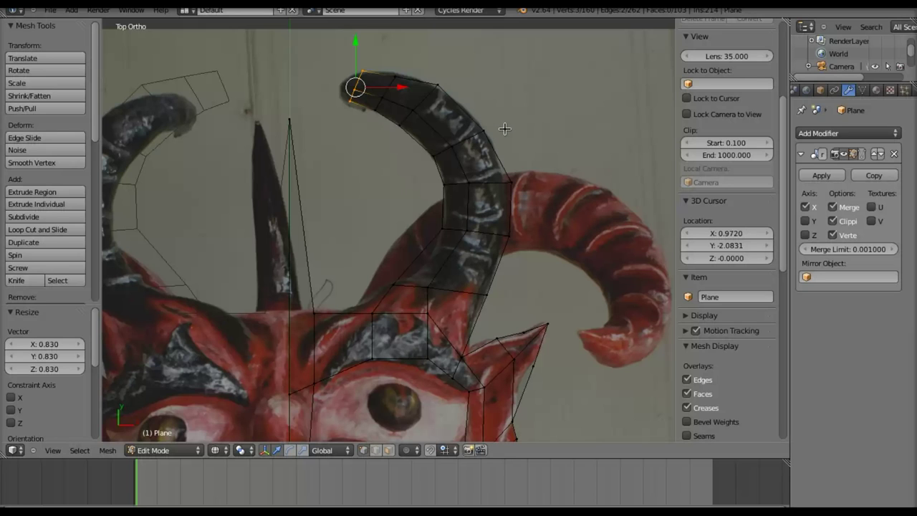
# - Extrude one more tip section, scale it down and rotate it
pyautogui.press('e')
pyautogui.click(494, 134)
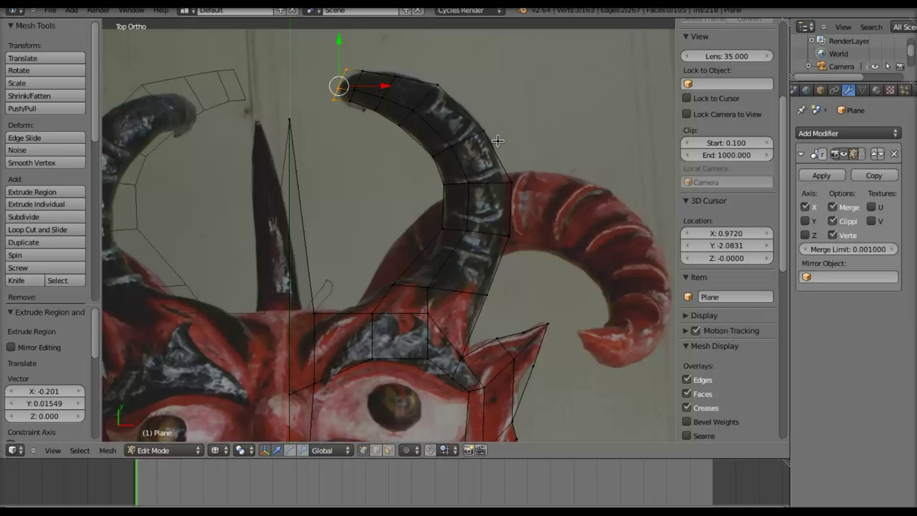
pyautogui.press('s')
pyautogui.click(461, 129)
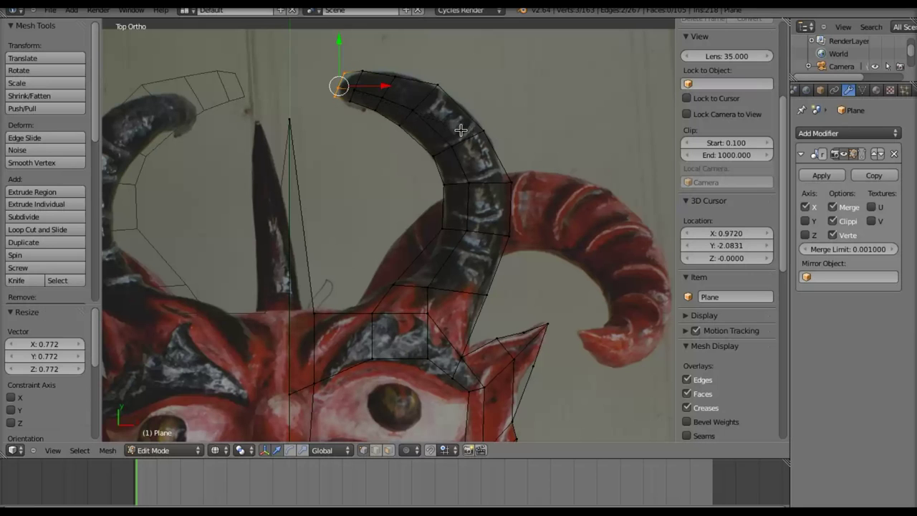
pyautogui.press('r')
pyautogui.click(481, 104)
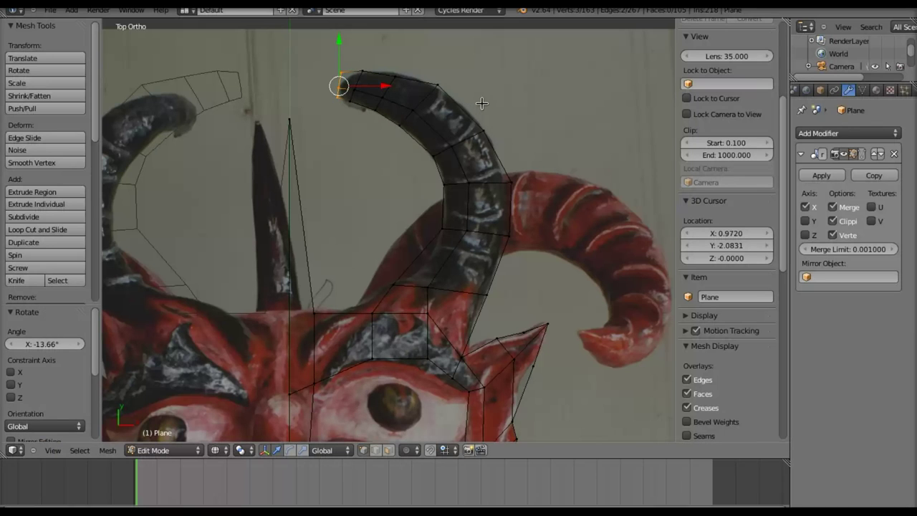
# - Move a horn-tip vertex -0.116 along Y, then select the tip vertices and orbit to the side
pyautogui.rightClick(339, 71)
pyautogui.press('g')
pyautogui.press('y')
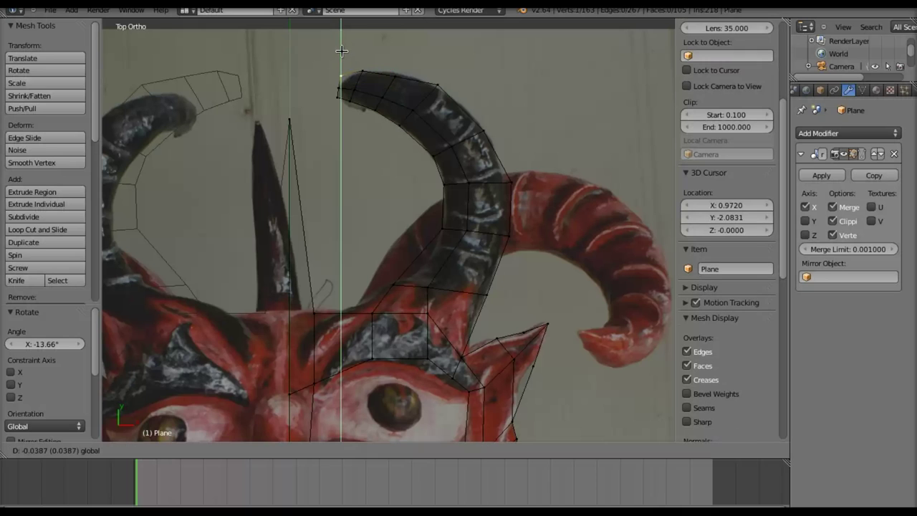
pyautogui.click(337, 90)
pyautogui.rightClick(337, 93)
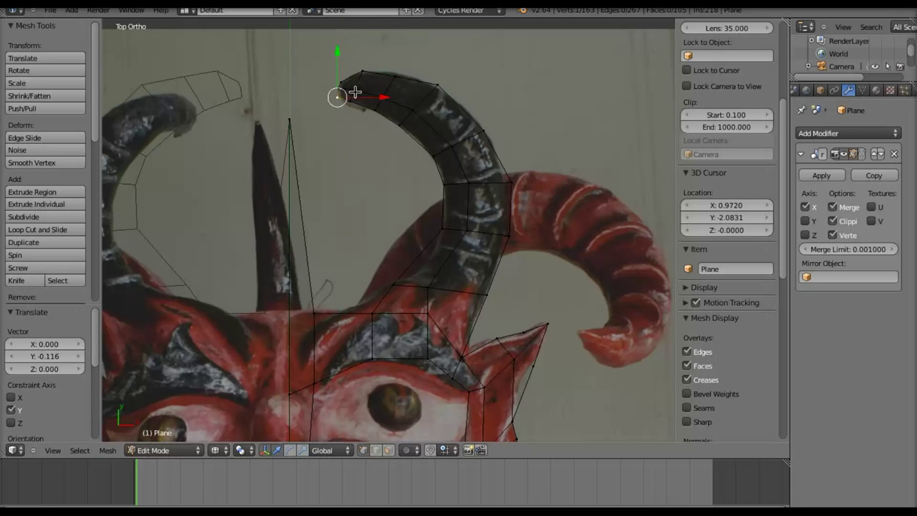
pyautogui.keyDown('ctrl'); pyautogui.rightClick(385, 82); pyautogui.keyUp('ctrl')
pyautogui.moveTo(384, 81); pyautogui.dragTo(377, 285, button='middle')
# - Extrude the horn-tip vertices outward in side view and scale them smaller
pyautogui.scroll(-5, 388, 117)
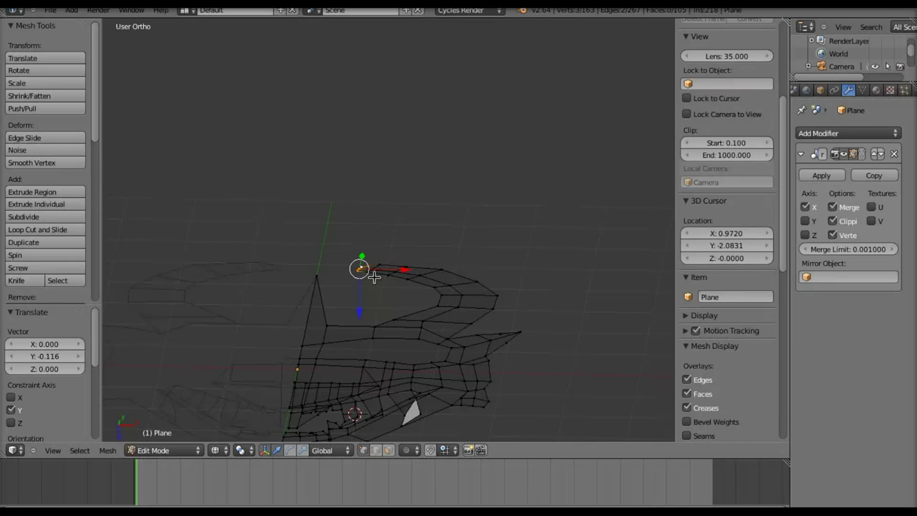
pyautogui.press('e')
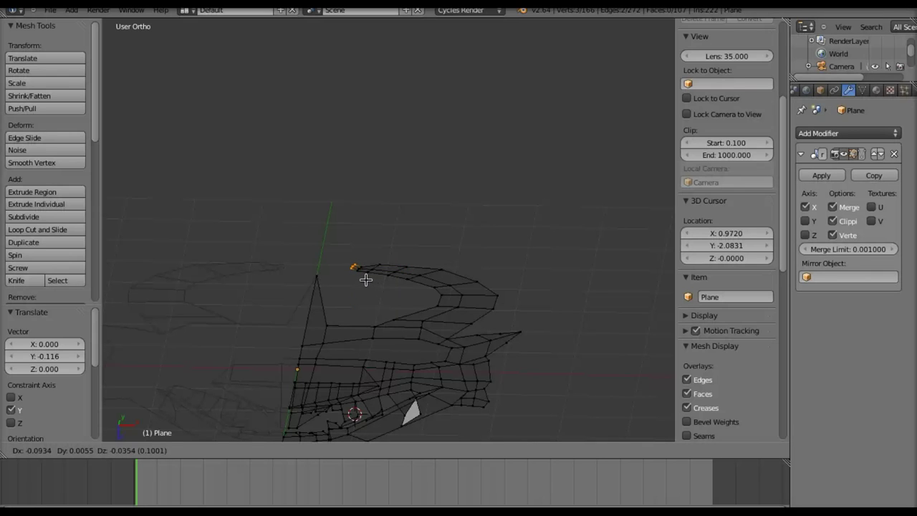
pyautogui.click(367, 277)
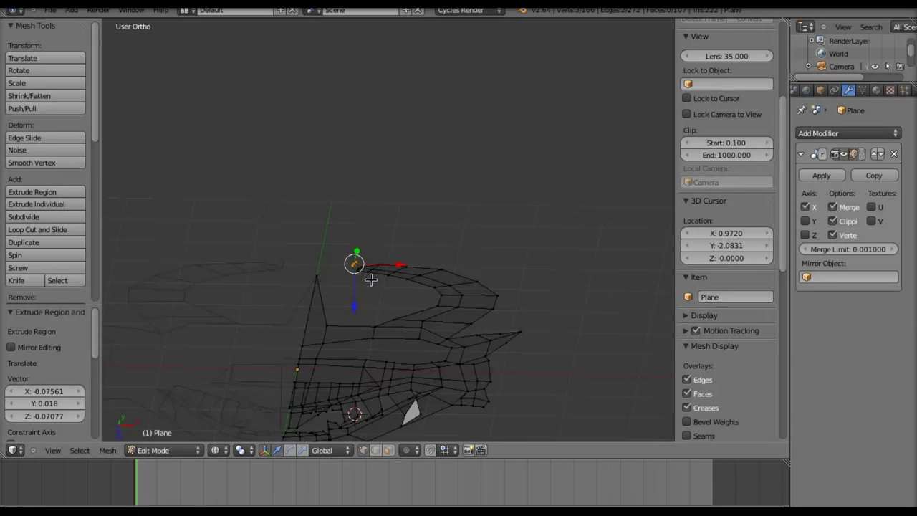
pyautogui.press('e')
pyautogui.click(366, 278)
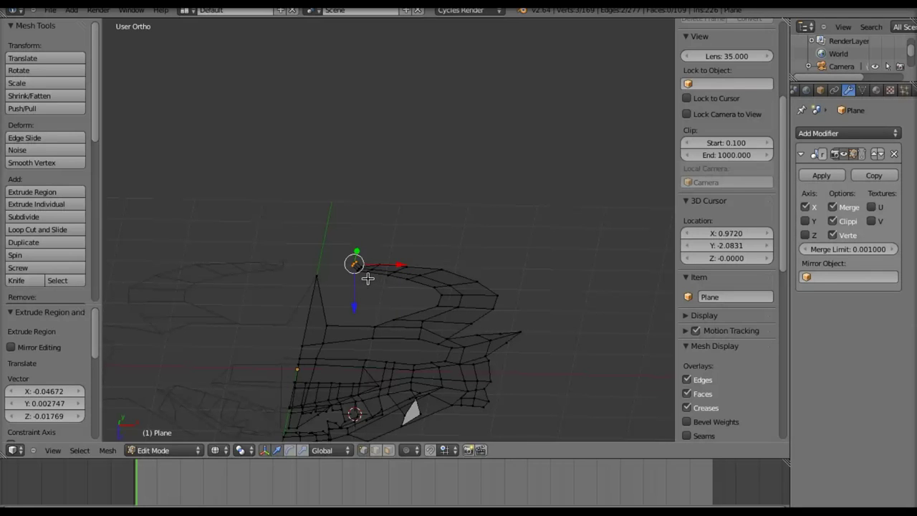
pyautogui.hotkey('ctrl', 'z')
pyautogui.press('s')
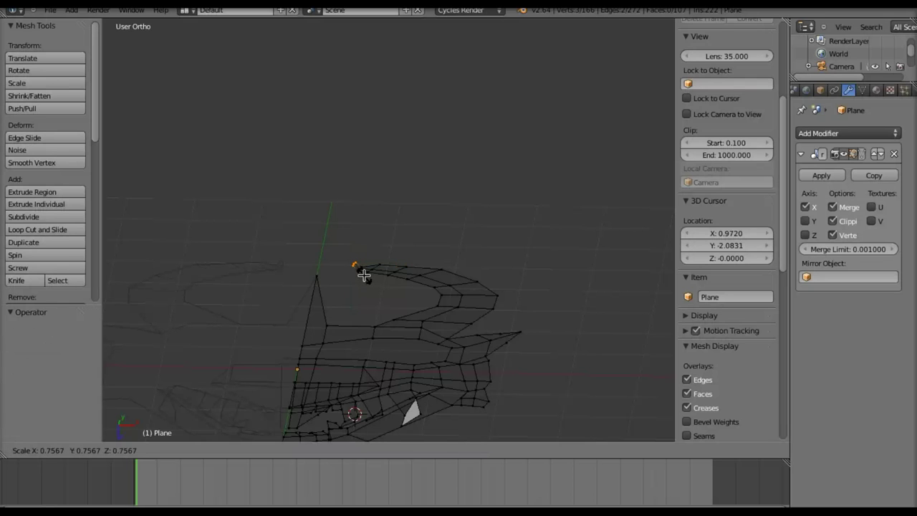
pyautogui.click(364, 273)
pyautogui.press('e')
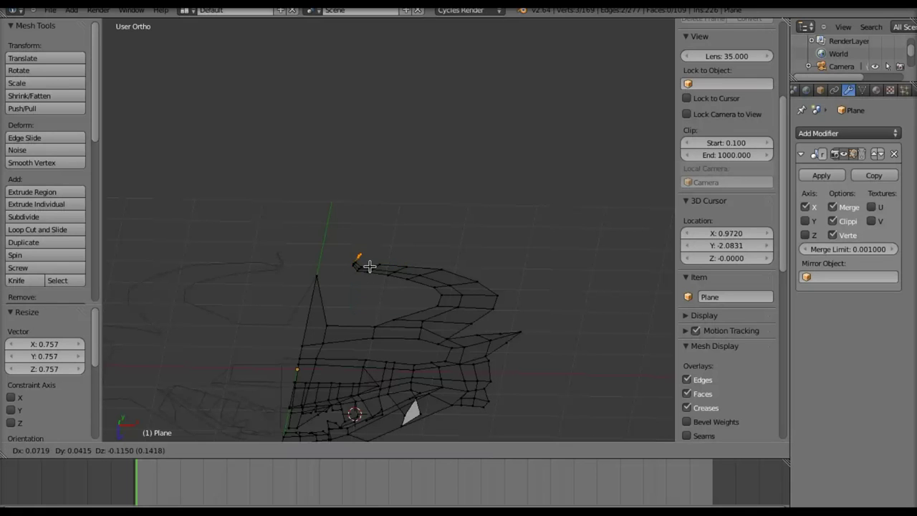
pyautogui.click(370, 267)
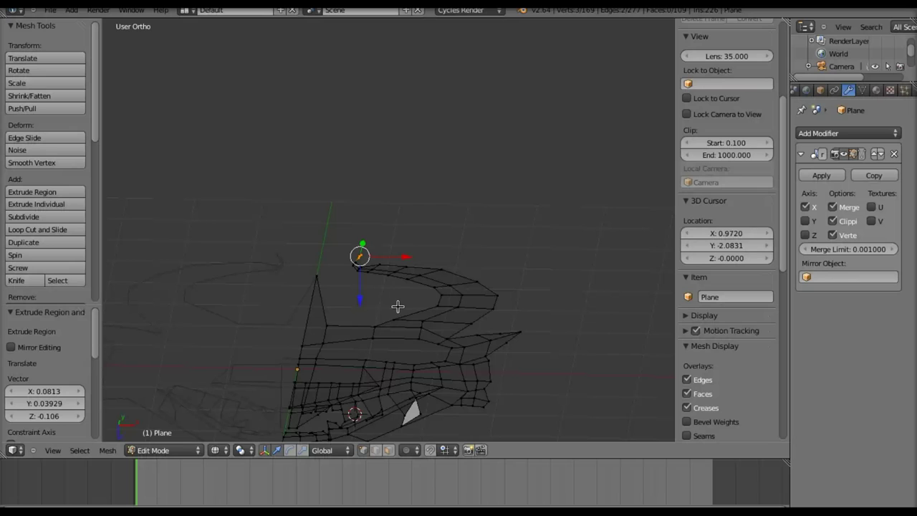
# - Merge the tip vertices At Center into one point and return to Top Ortho
pyautogui.hotkey('alt', 'm')
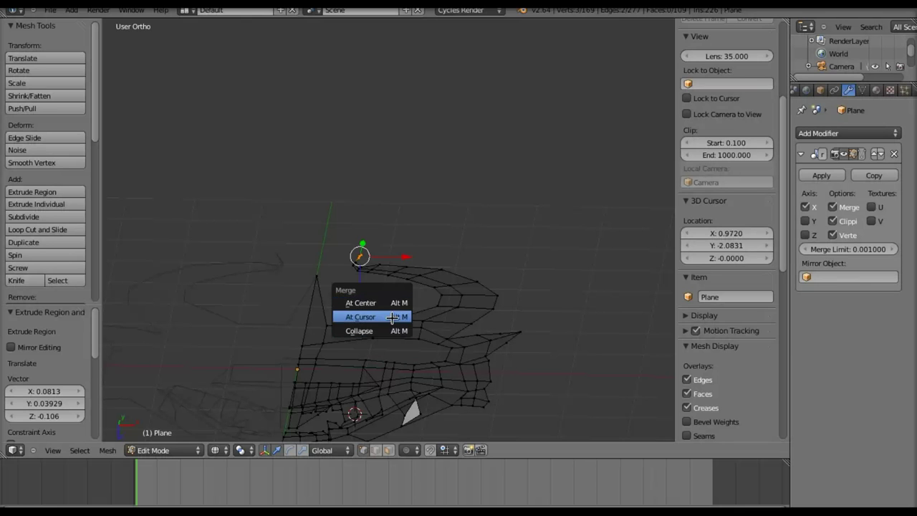
pyautogui.click(391, 315)
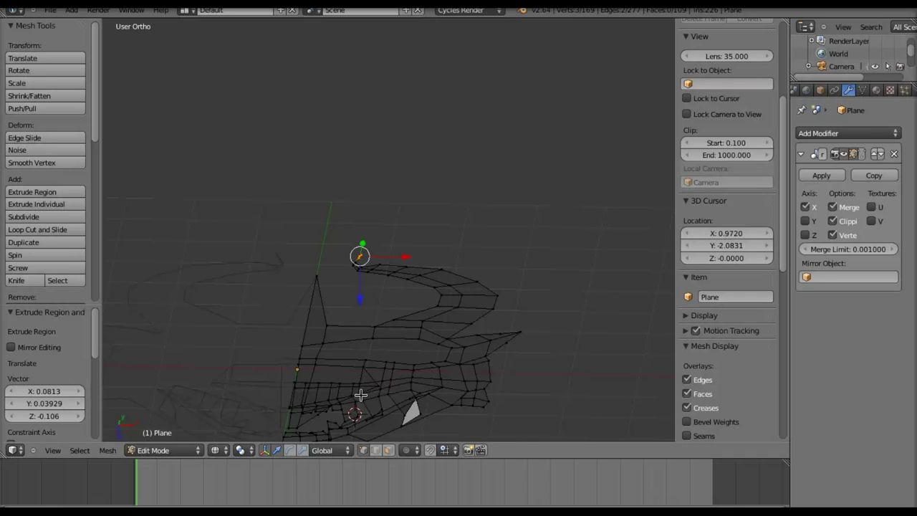
pyautogui.hotkey('alt', 'm')
pyautogui.click(412, 305)
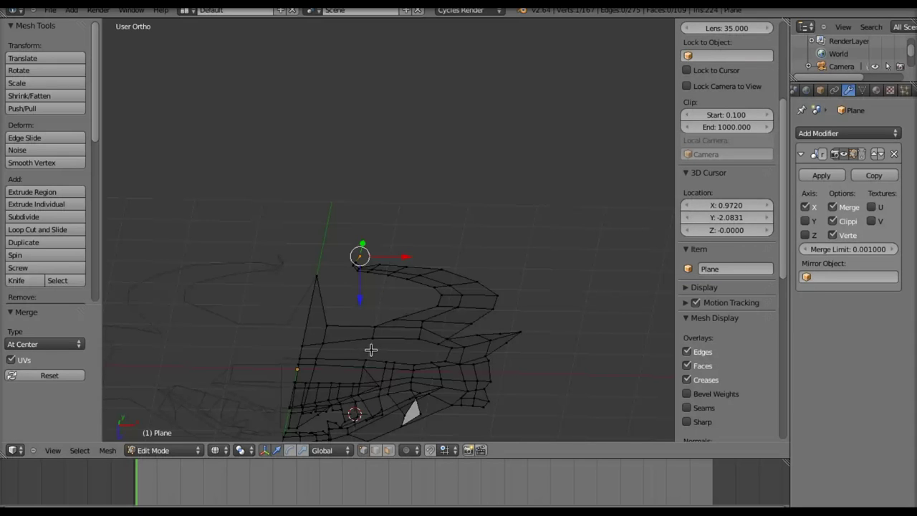
pyautogui.press('KP_7')
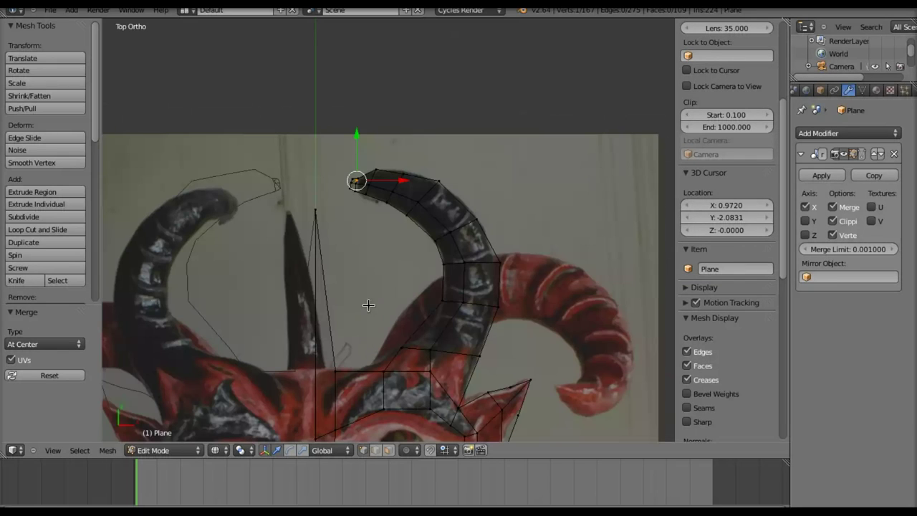
# - Move the vertex at the horn's base above the brow sideways along X and up along Y
pyautogui.keyDown('shift'); pyautogui.moveTo(369, 249); pyautogui.dragTo(466, 176, button='middle'); pyautogui.keyUp('shift')
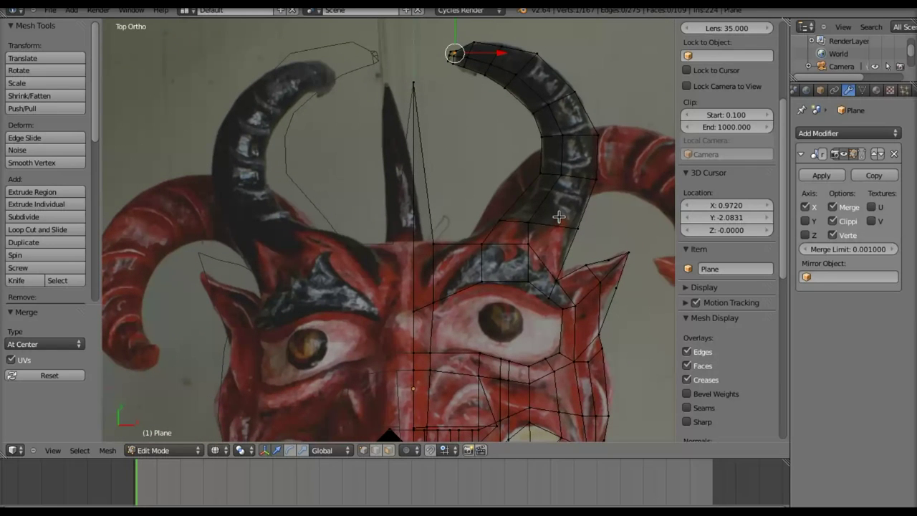
pyautogui.rightClick(484, 245)
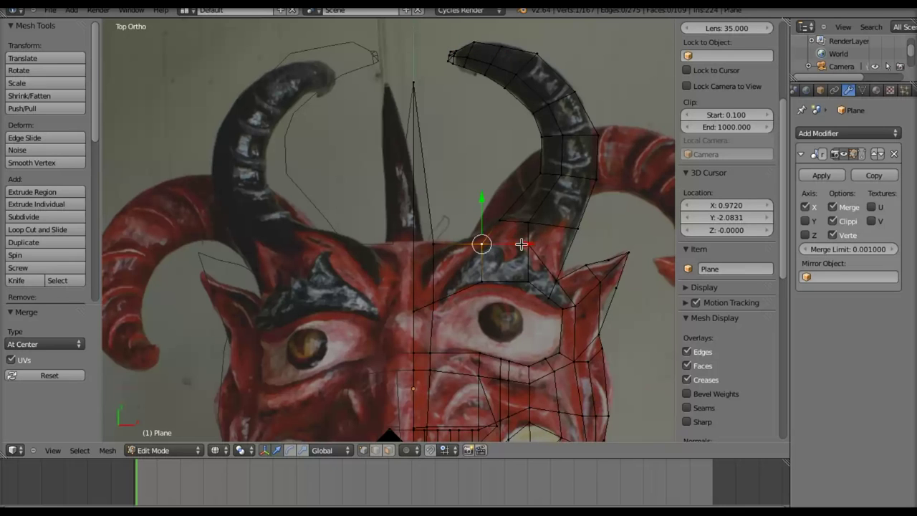
pyautogui.press('g')
pyautogui.press('x')
pyautogui.click(511, 247)
pyautogui.press('g')
pyautogui.press('y')
pyautogui.click(508, 232)
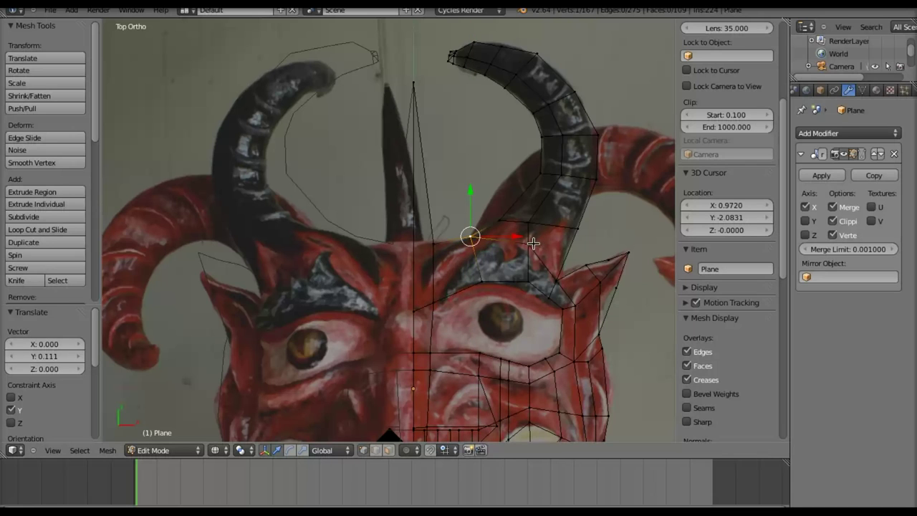
# - Nudge the outer brow corner vertex slightly up, then 0.07433 outward along X
pyautogui.rightClick(530, 243)
pyautogui.keyDown('shift'); pyautogui.rightClick(558, 278); pyautogui.keyUp('shift')
pyautogui.keyDown('shift'); pyautogui.rightClick(470, 236); pyautogui.keyUp('shift')
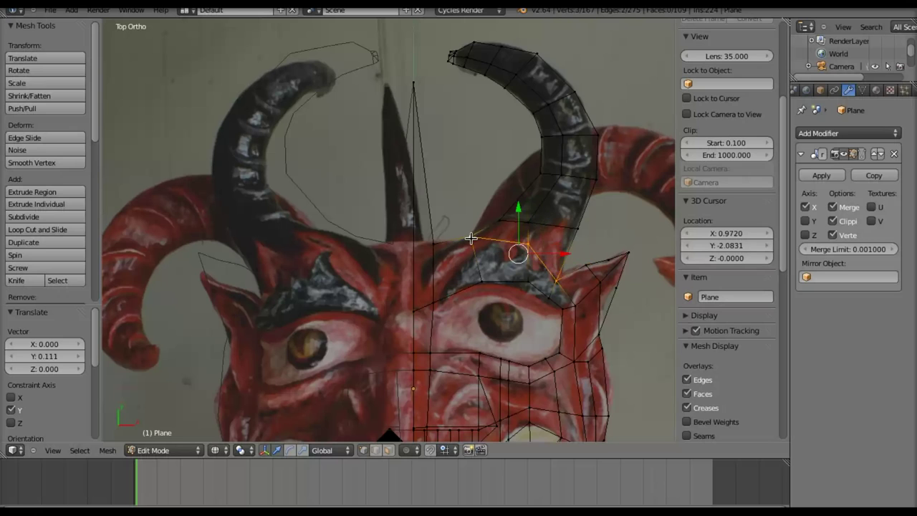
pyautogui.rightClick(557, 279)
pyautogui.press('g')
pyautogui.press('y')
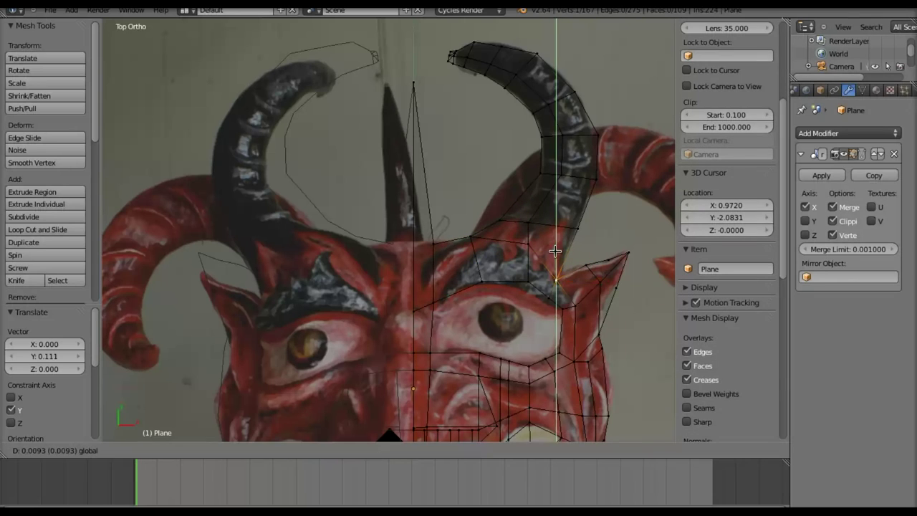
pyautogui.click(558, 244)
pyautogui.press('g')
pyautogui.press('x')
pyautogui.click(587, 273)
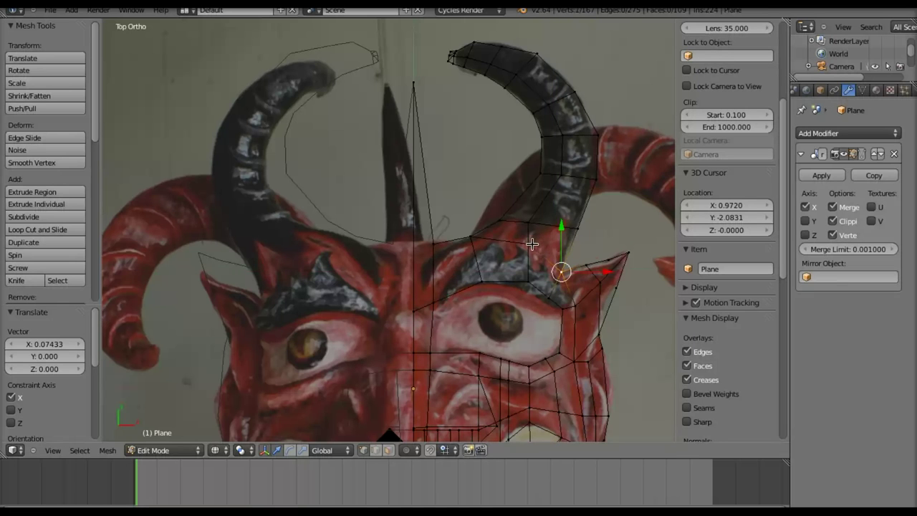
# - Select the edge row along the brow and orbit to view the mesh at an angle
pyautogui.keyDown('alt'); pyautogui.rightClick(475, 235); pyautogui.keyUp('alt')
pyautogui.scroll(-2, 544, 265)
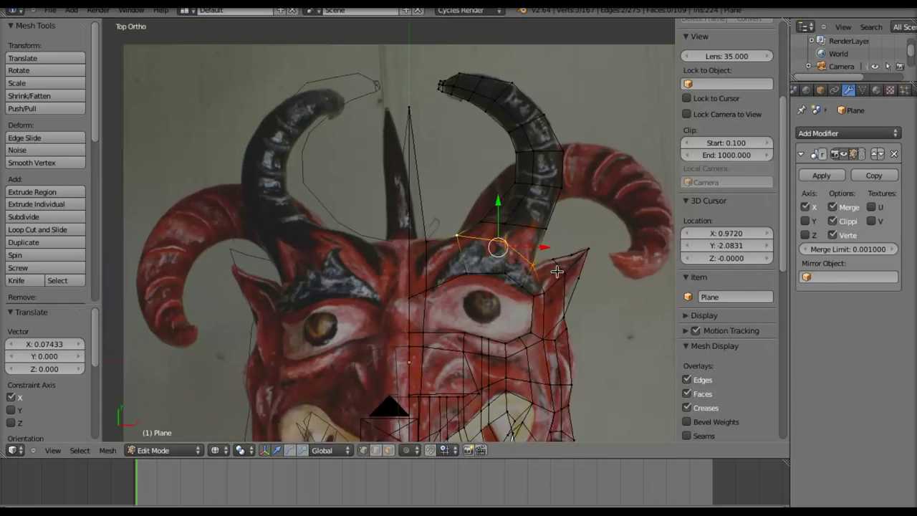
pyautogui.scroll(-3, 548, 271)
pyautogui.moveTo(551, 272)
pyautogui.mouseDown(button='middle')
pyautogui.moveTo(472, 188)
pyautogui.moveTo(495, 274)
pyautogui.moveTo(493, 235)
pyautogui.moveTo(498, 252)
pyautogui.mouseUp(button='middle')
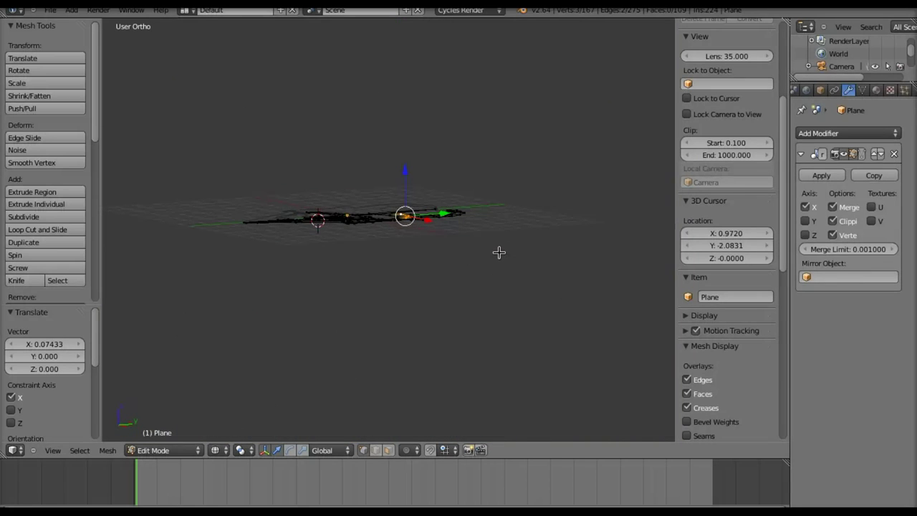
# - Extrude the horn-base edges and reposition the new vertices left and down in top view
pyautogui.press('e')
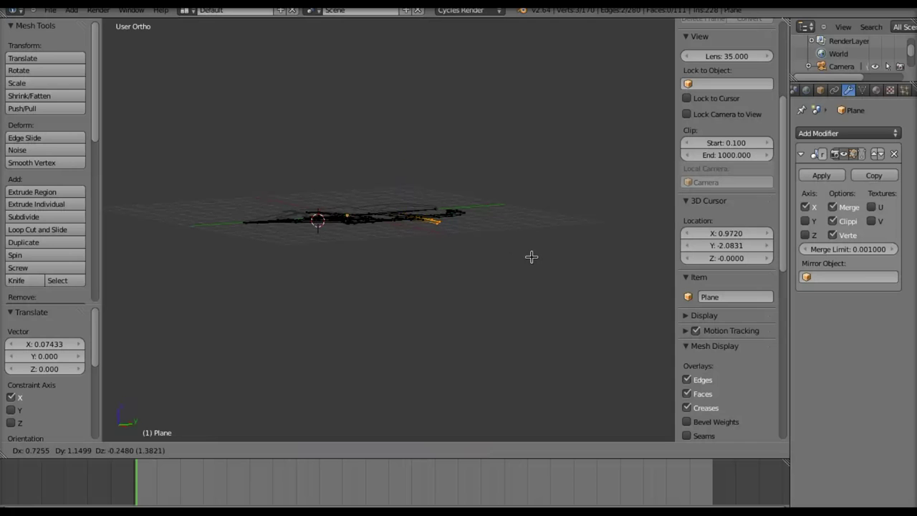
pyautogui.click(531, 258)
pyautogui.press('KP_7')
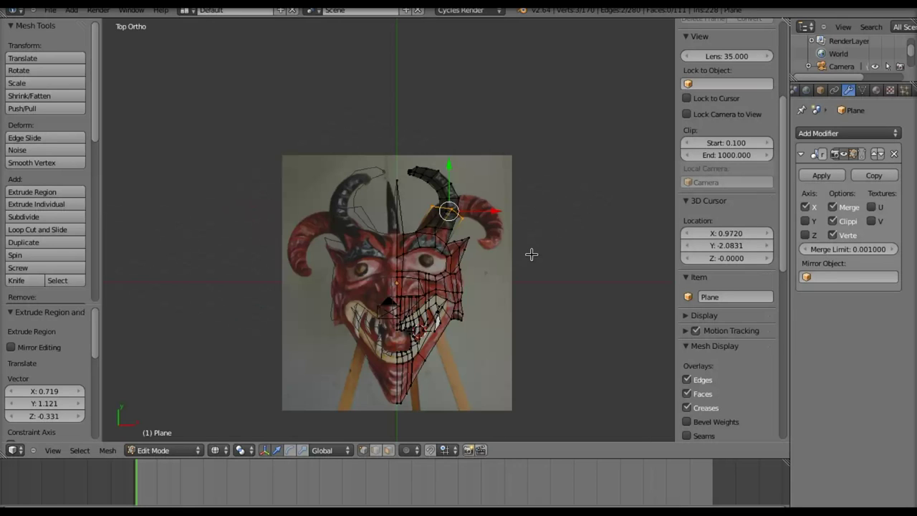
pyautogui.scroll(5, 529, 254)
pyautogui.keyDown('shift'); pyautogui.moveTo(500, 242); pyautogui.dragTo(434, 261, button='middle'); pyautogui.keyUp('shift')
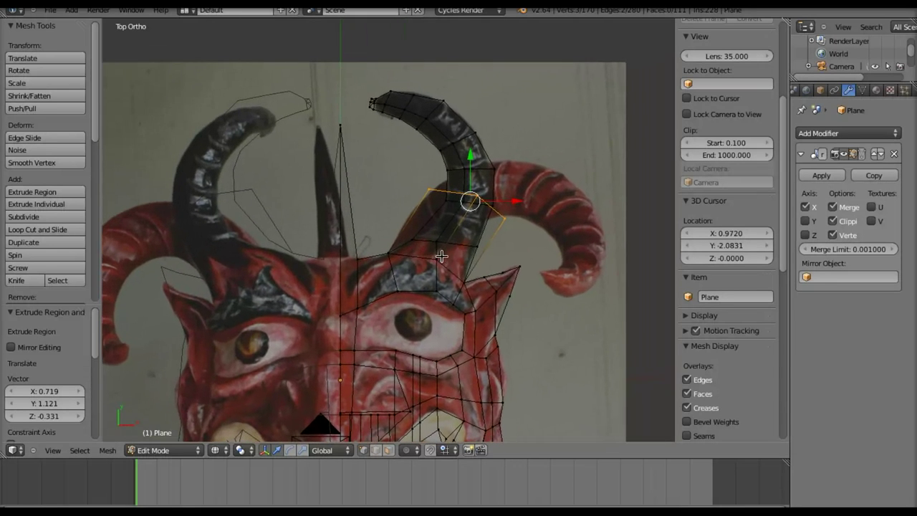
pyautogui.moveTo(536, 216); pyautogui.dragTo(479, 219)
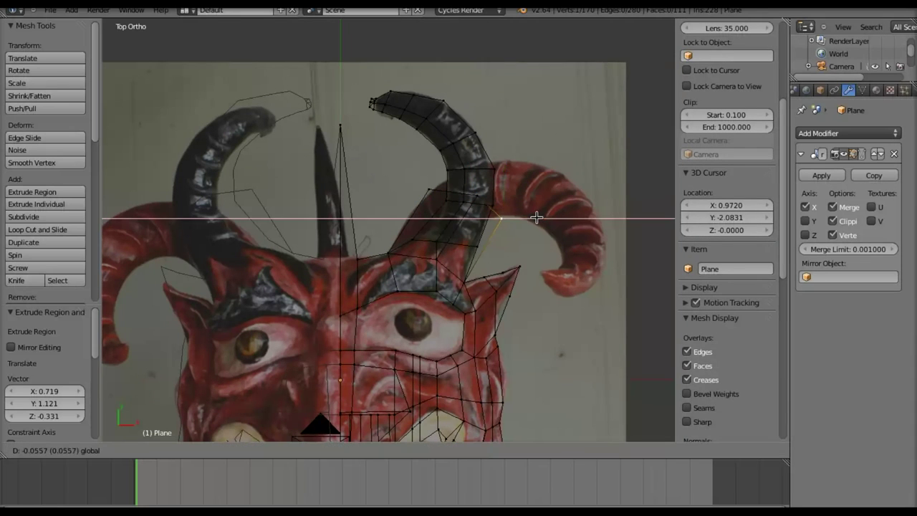
pyautogui.scroll(1, 479, 219)
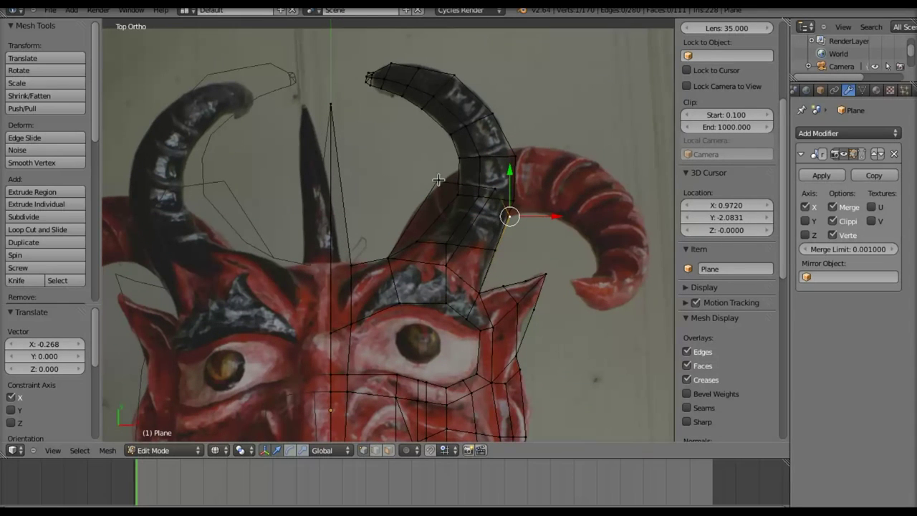
pyautogui.moveTo(519, 186); pyautogui.dragTo(499, 187)
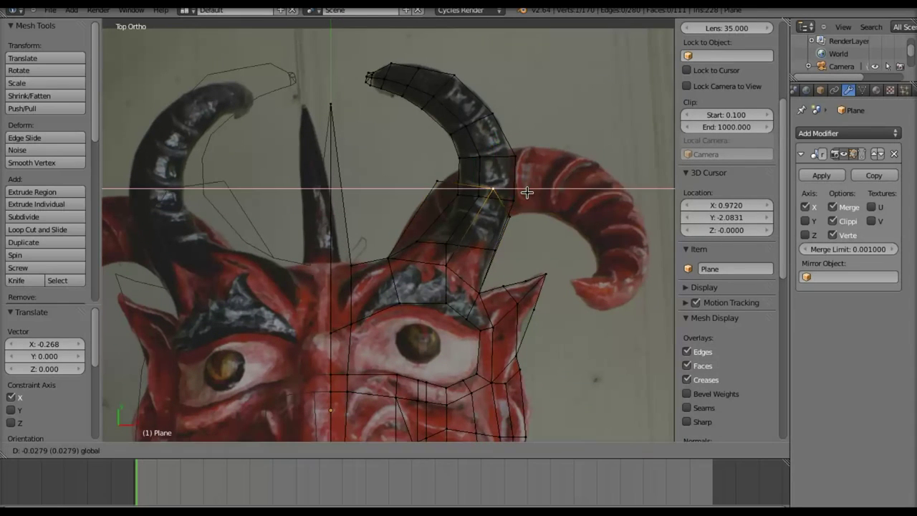
pyautogui.moveTo(474, 155); pyautogui.dragTo(474, 164)
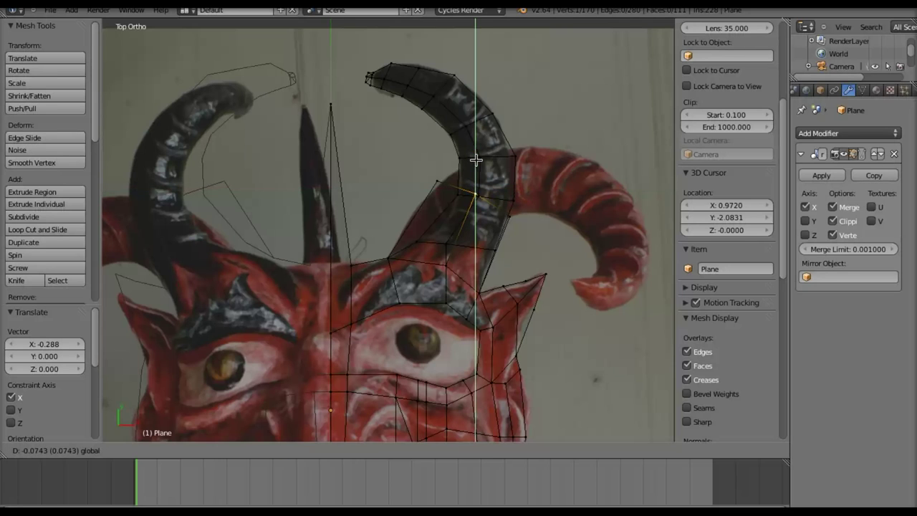
pyautogui.keyDown('shift'); pyautogui.rightClick(508, 214); pyautogui.keyUp('shift')
# - Extrude a horn segment rotated 42.6°, scaled 0.773 and lowered 0.07433 in Y; select its outer edge
pyautogui.press('e')
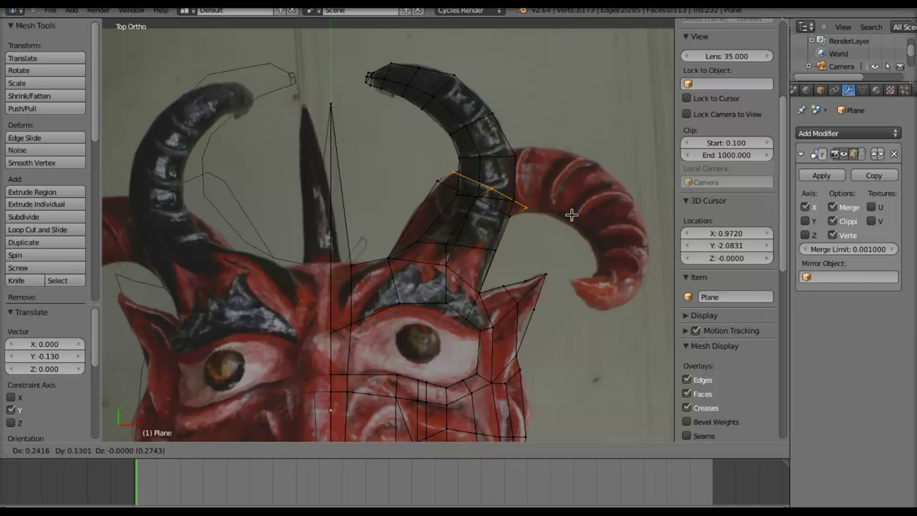
pyautogui.click(585, 206)
pyautogui.press('r')
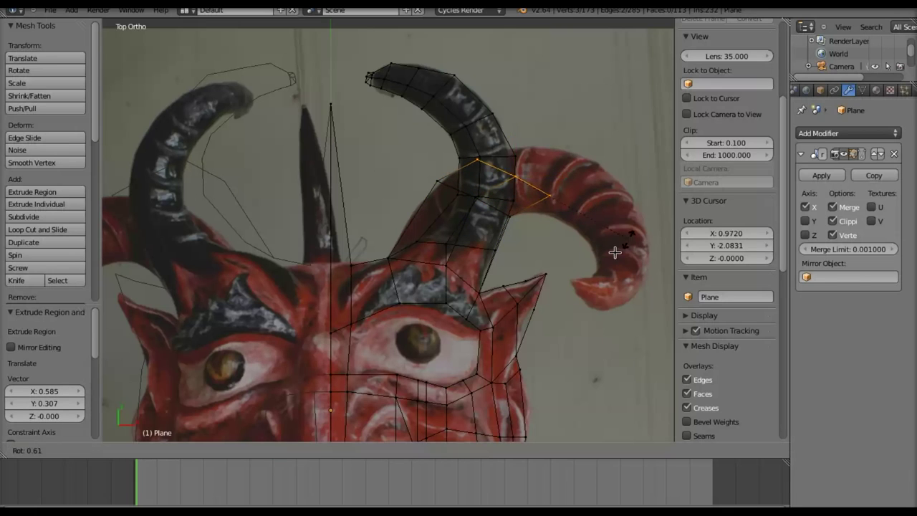
pyautogui.click(548, 270)
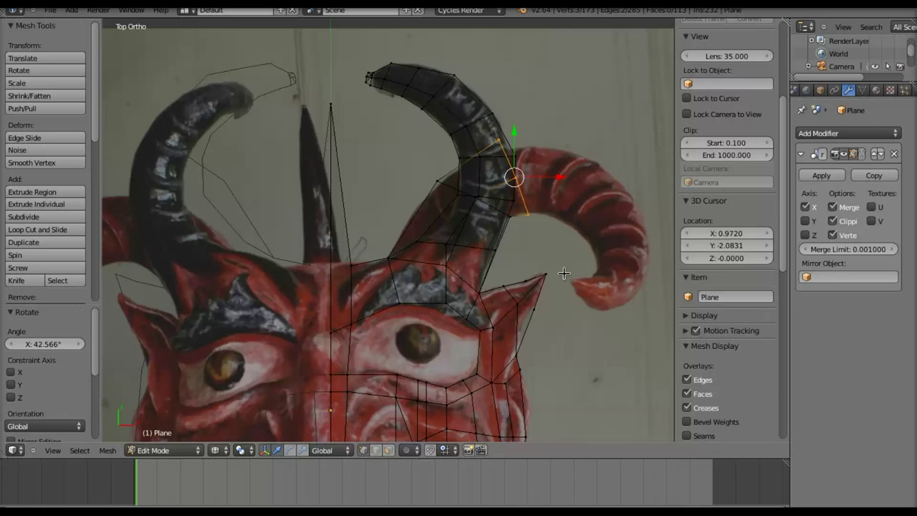
pyautogui.press('s')
pyautogui.click(544, 251)
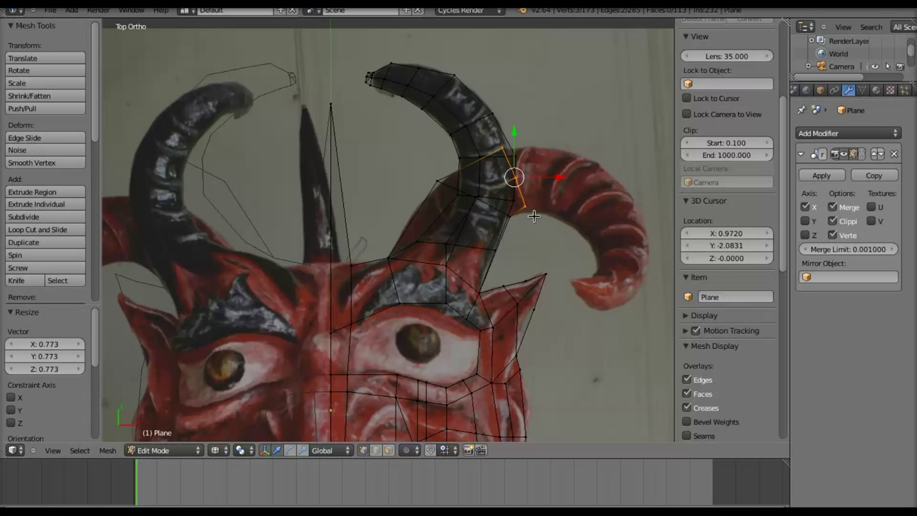
pyautogui.press('g')
pyautogui.press('y')
pyautogui.click(537, 227)
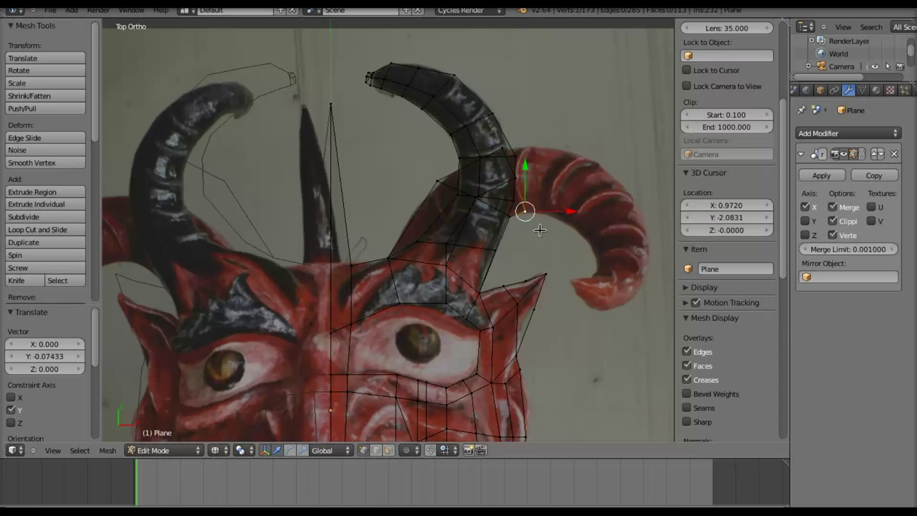
pyautogui.rightClick(519, 179)
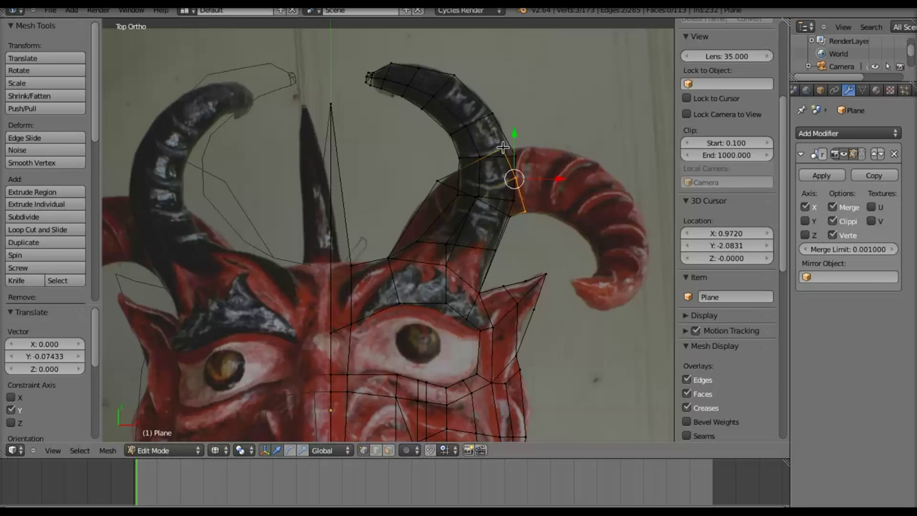
# - Extrude two rotated segments from the horn edge, following the red horn's curl
pyautogui.press('e')
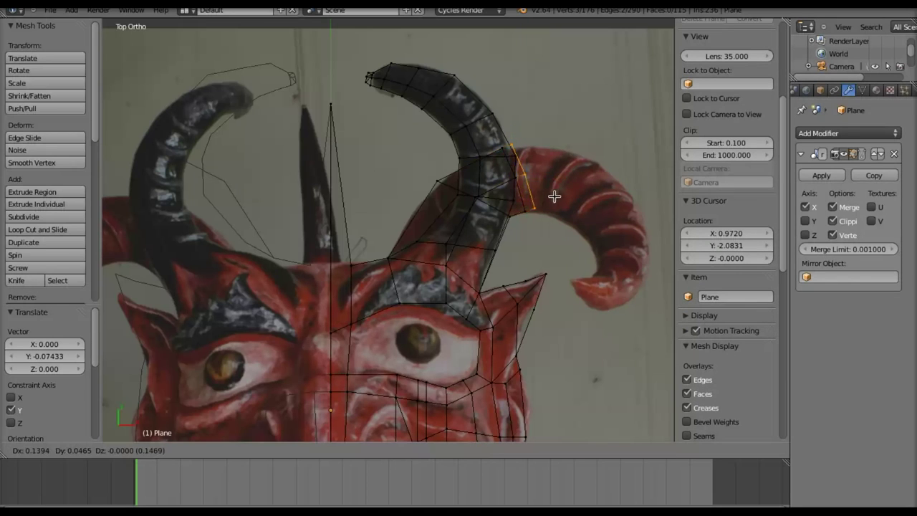
pyautogui.click(584, 203)
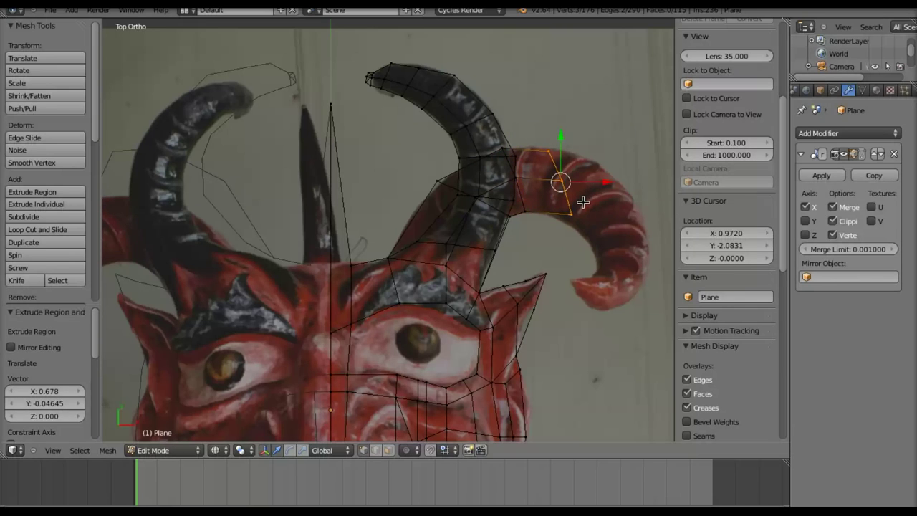
pyautogui.press('r')
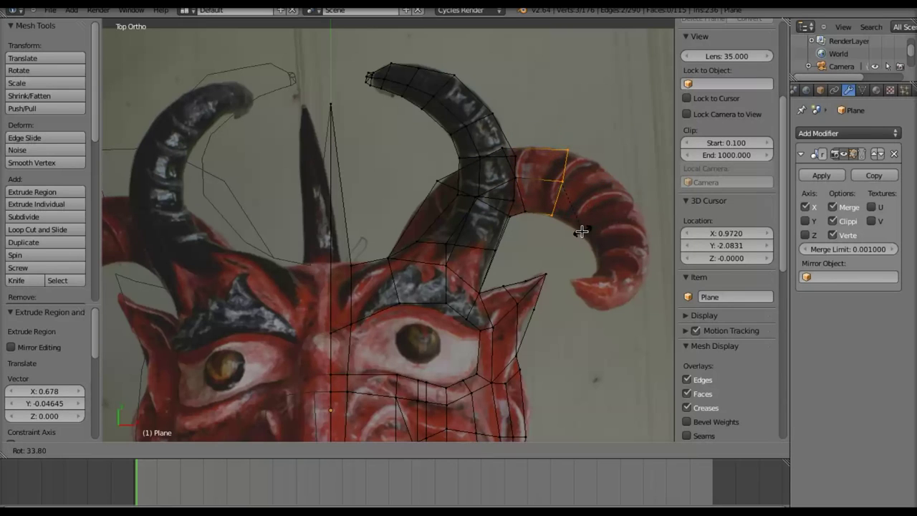
pyautogui.click(582, 230)
pyautogui.press('e')
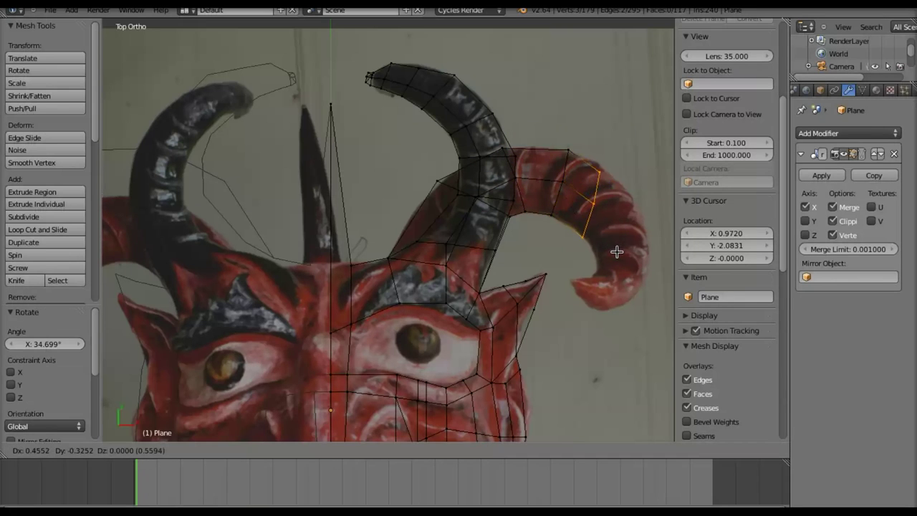
pyautogui.click(619, 258)
pyautogui.press('r')
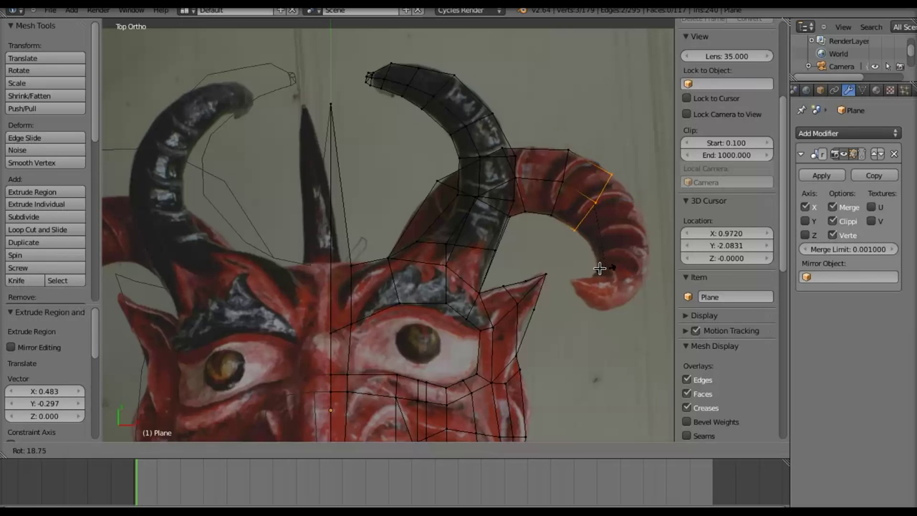
pyautogui.click(596, 266)
# - Extrude another segment down the curl, then rotate and shrink the horn tip edge
pyautogui.press('e')
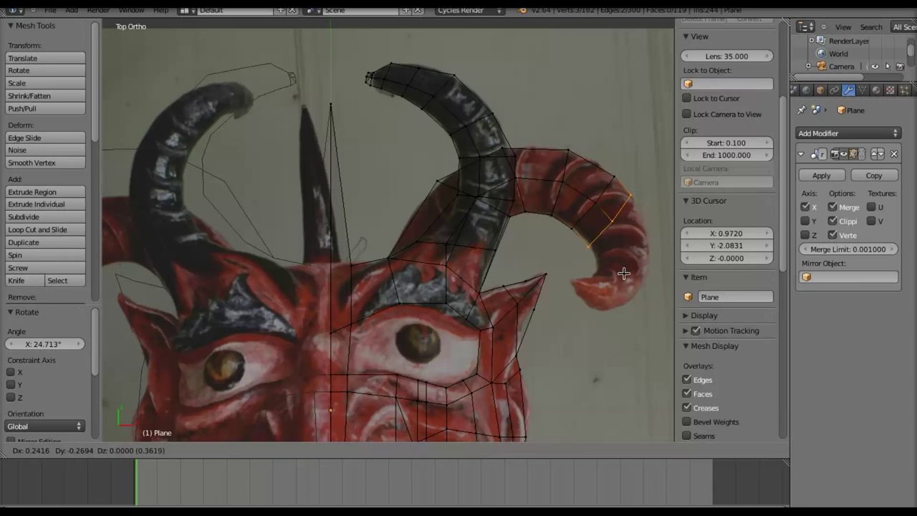
pyautogui.click(638, 295)
pyautogui.press('g')
pyautogui.rightClick(638, 297)
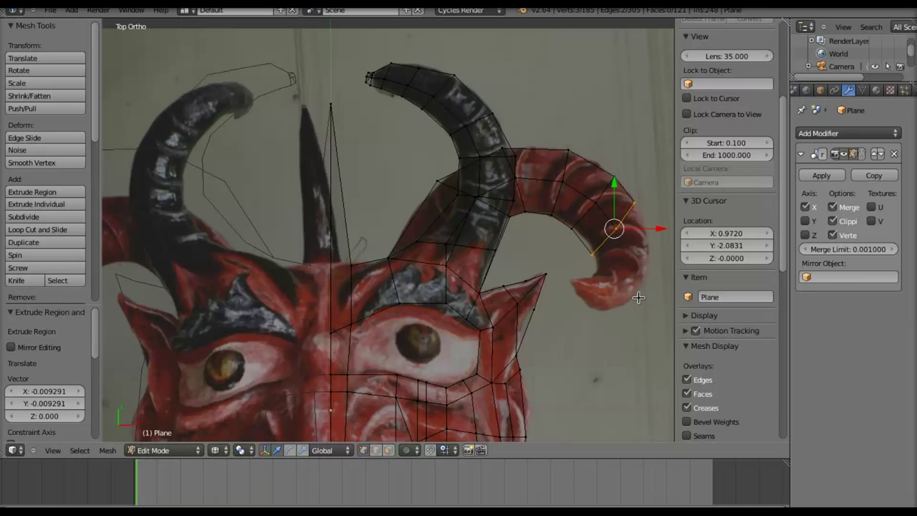
pyautogui.press('r')
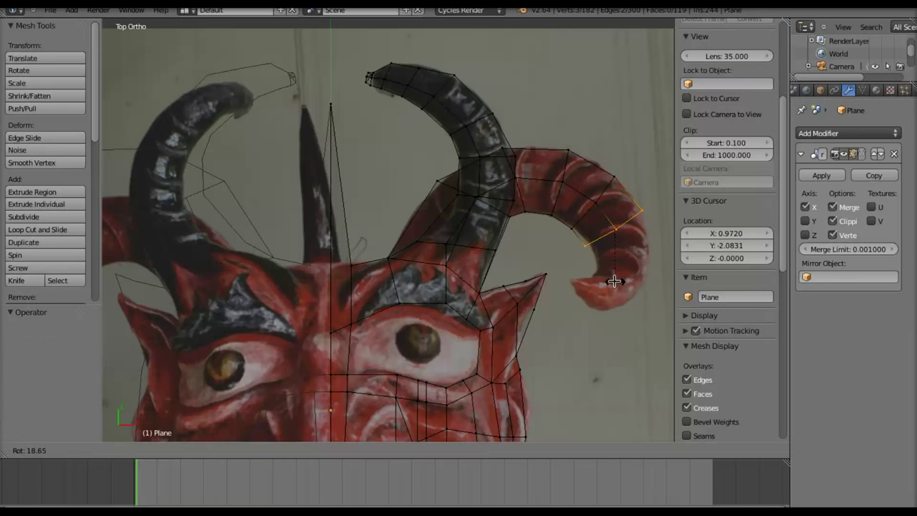
pyautogui.click(609, 278)
pyautogui.press('s')
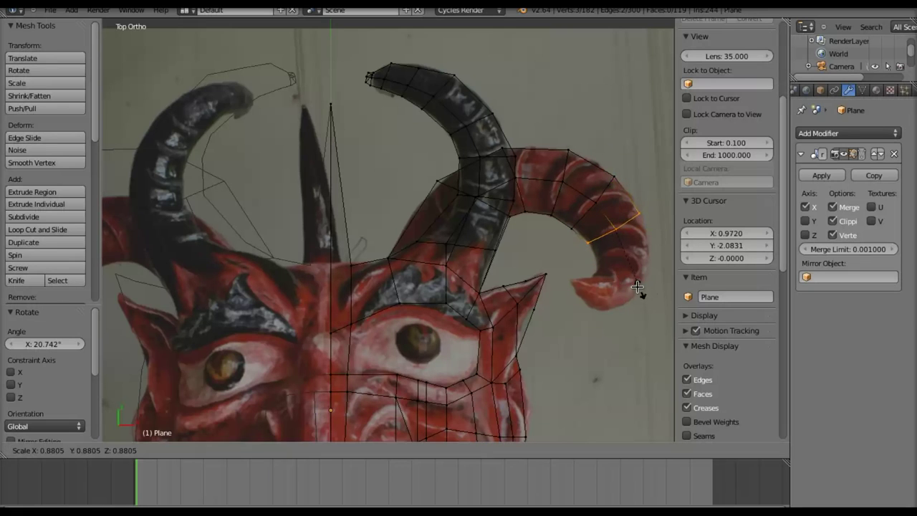
pyautogui.click(631, 283)
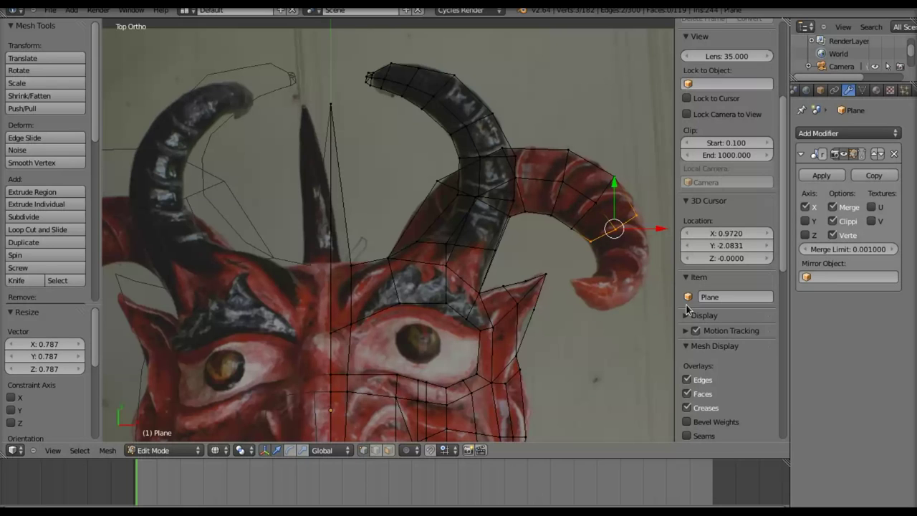
# - Add two more rotated rings toward the tip and move the newest edge -0.08362 along Y
pyautogui.press('e')
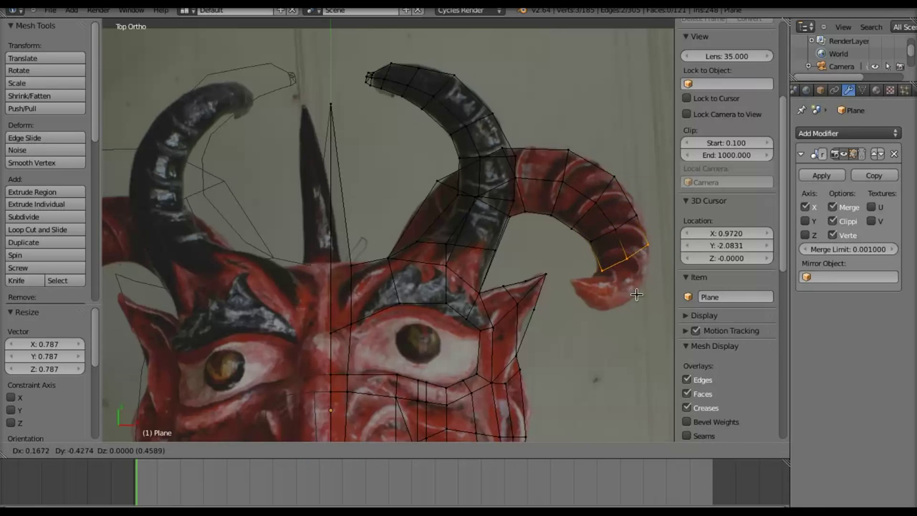
pyautogui.click(635, 294)
pyautogui.press('r')
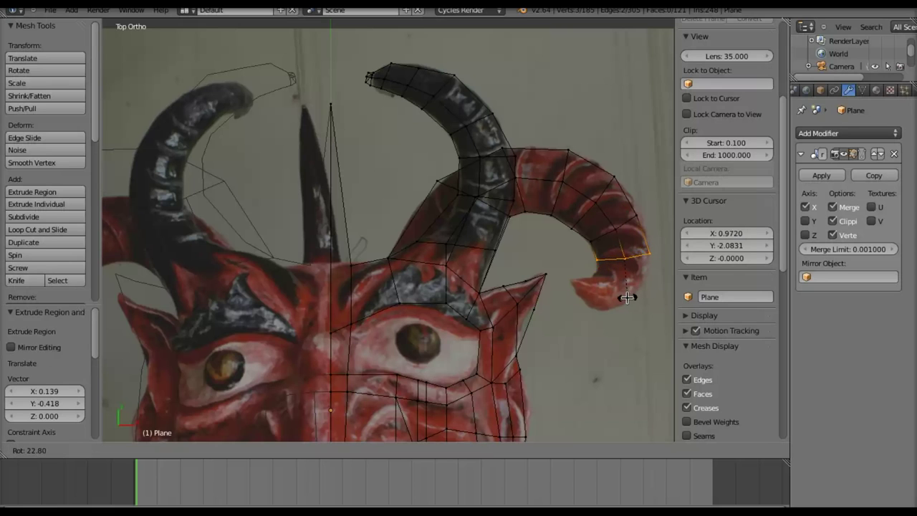
pyautogui.click(627, 289)
pyautogui.press('e')
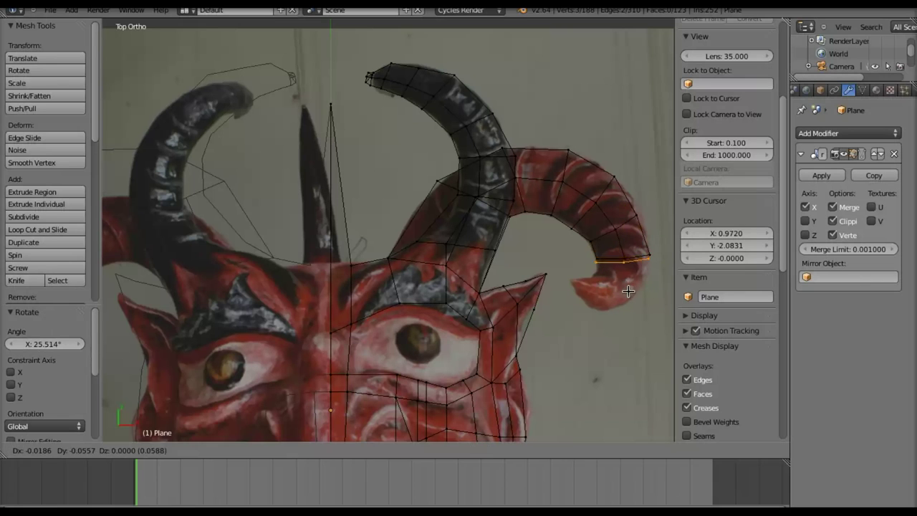
pyautogui.click(628, 296)
pyautogui.press('r')
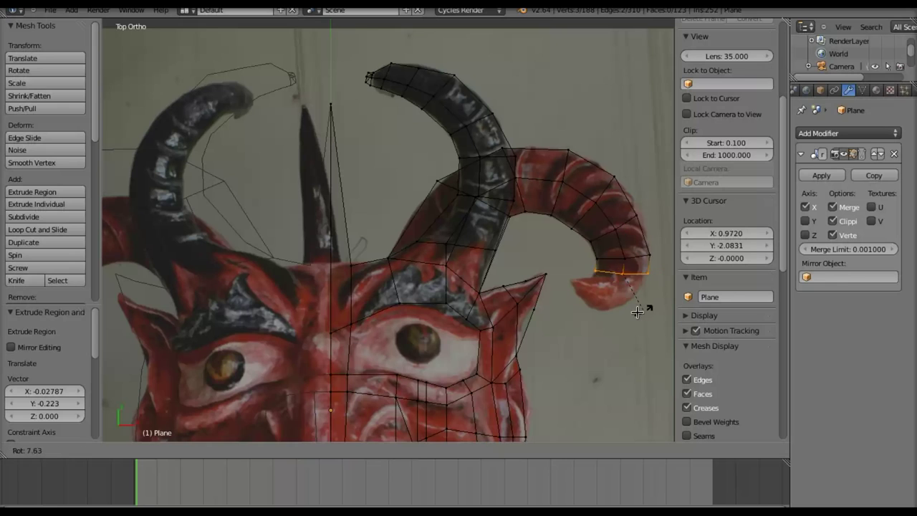
pyautogui.click(632, 312)
pyautogui.press('g')
pyautogui.press('y')
pyautogui.click(619, 275)
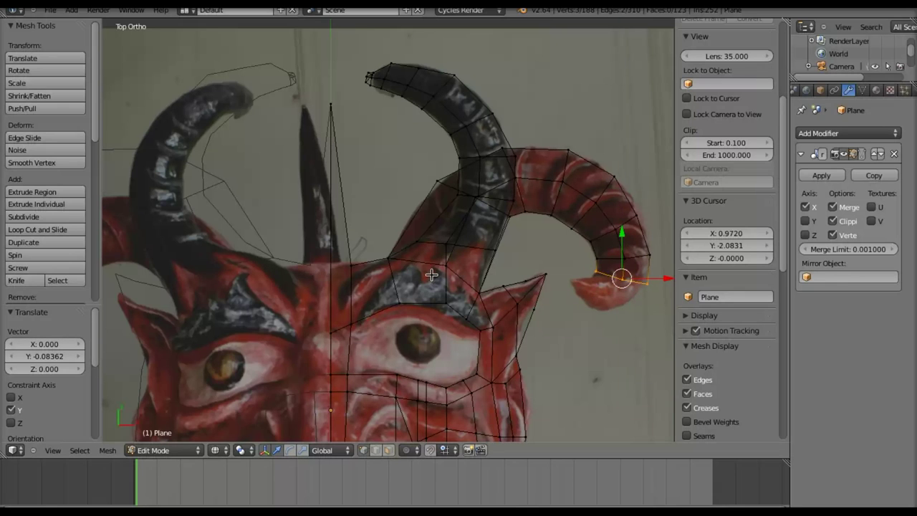
# - Extrude two tapering sections at the horn tip, shrinking the end ring to 0.775
pyautogui.moveTo(612, 358); pyautogui.dragTo(514, 233, button='middle')
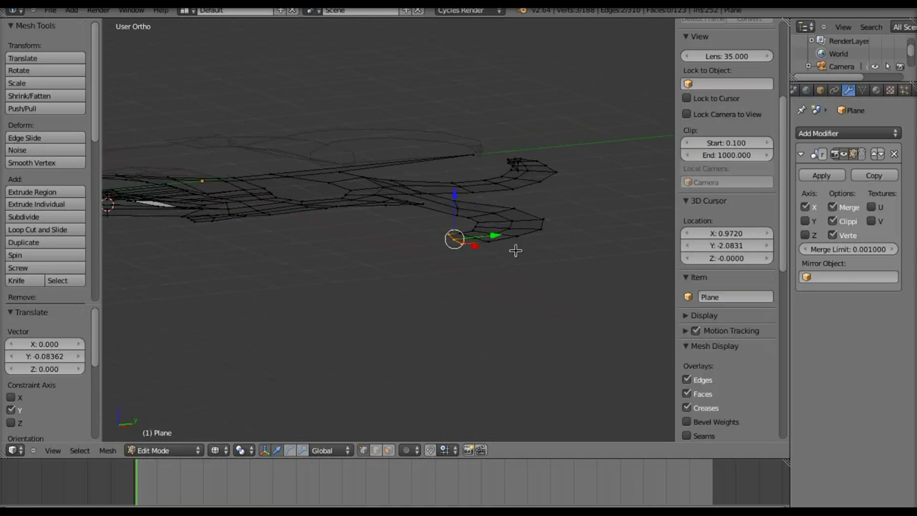
pyautogui.press('e')
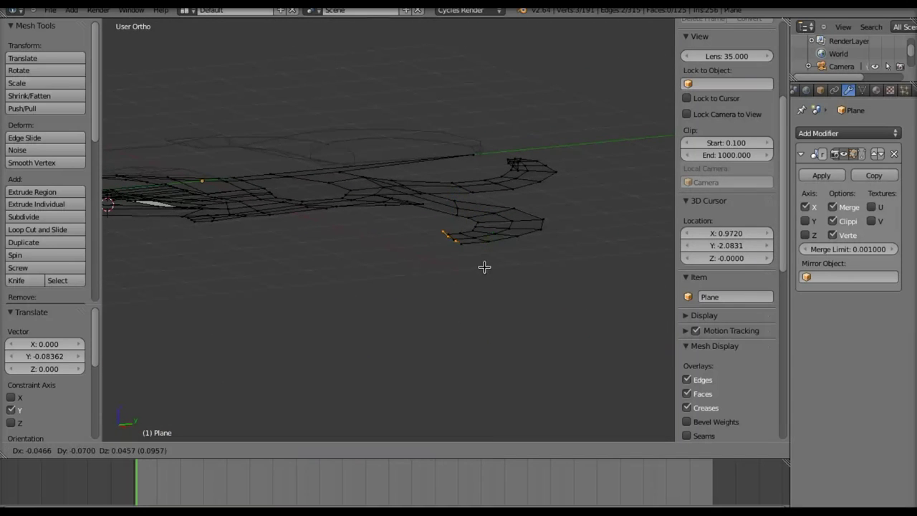
pyautogui.click(477, 261)
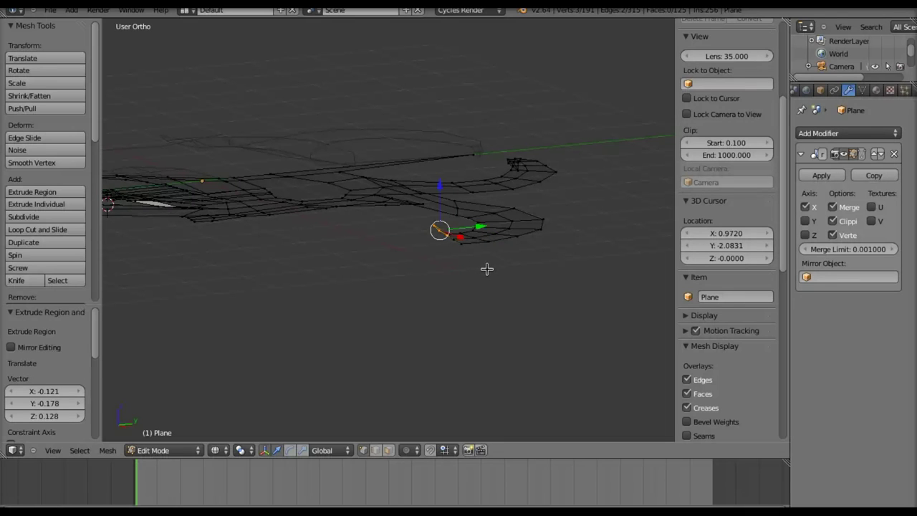
pyautogui.press('s')
pyautogui.click(472, 261)
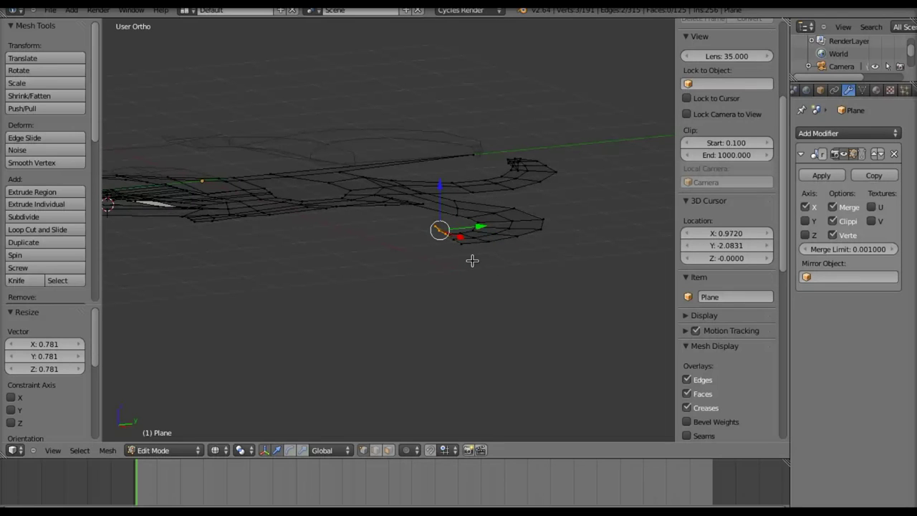
pyautogui.press('e')
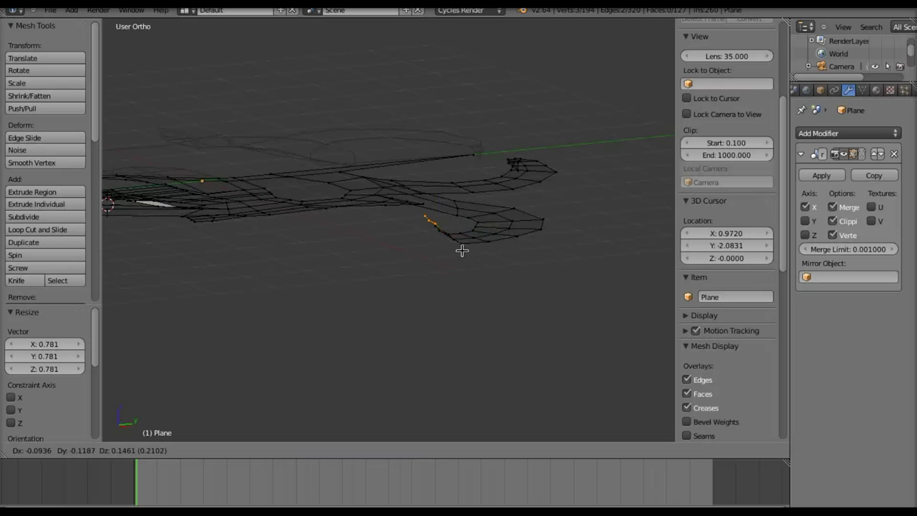
pyautogui.click(464, 249)
pyautogui.press('s')
pyautogui.click(467, 249)
pyautogui.press('KP_7')
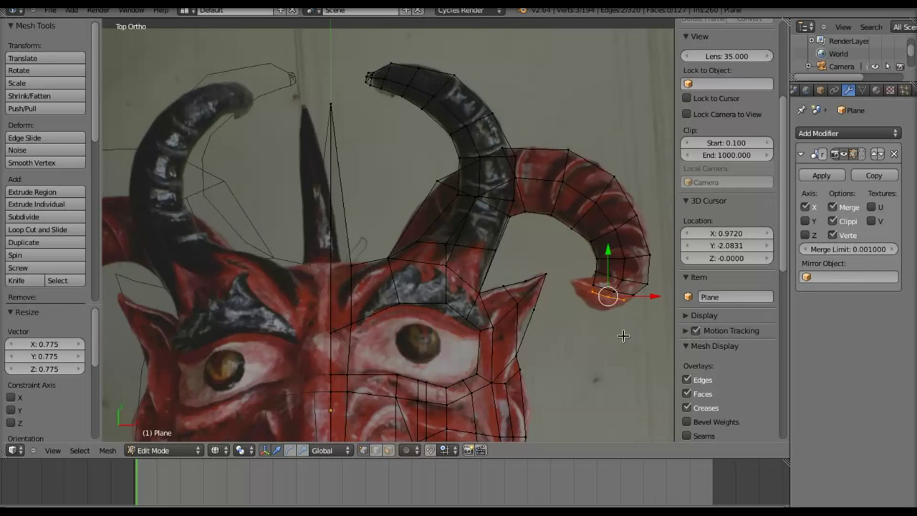
# - Extrude the tip edges once more and merge them At Center into a sharp point
pyautogui.moveTo(631, 310); pyautogui.dragTo(534, 251, button='middle')
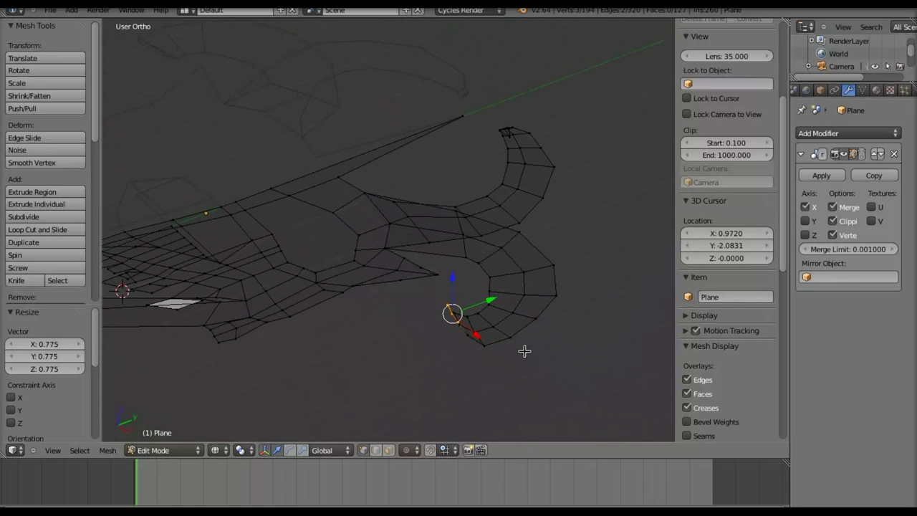
pyautogui.press('e')
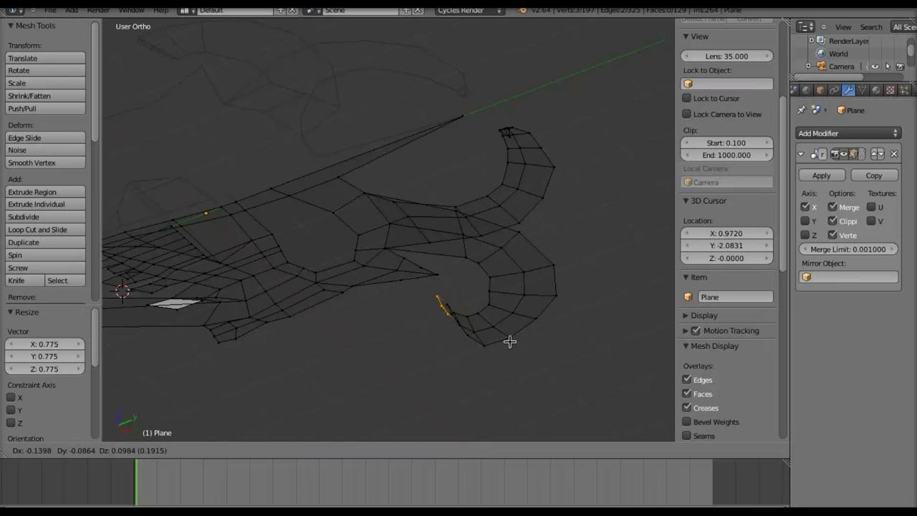
pyautogui.click(510, 341)
pyautogui.hotkey('alt', 'm')
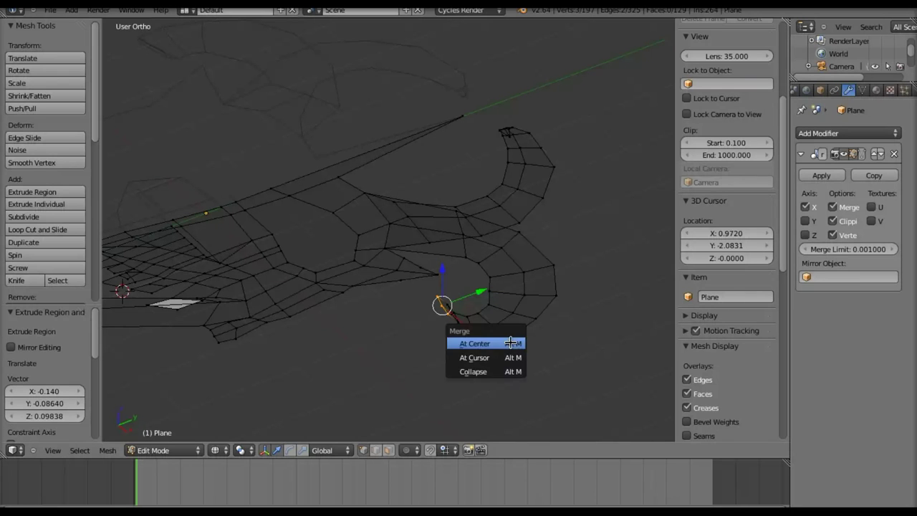
pyautogui.click(510, 342)
pyautogui.press('KP_7')
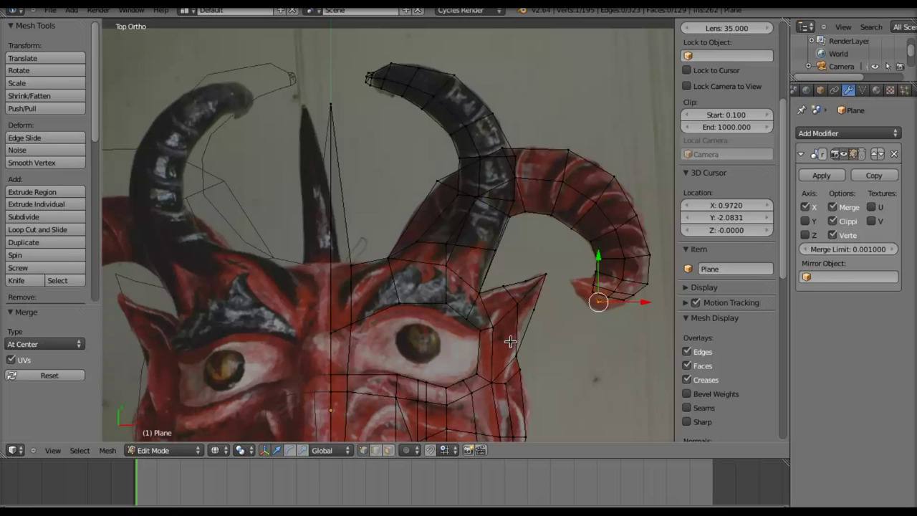
# - Move the horn's tip vertices -0.149 along Y to match the photo's curl
pyautogui.moveTo(613, 301); pyautogui.dragTo(576, 259)
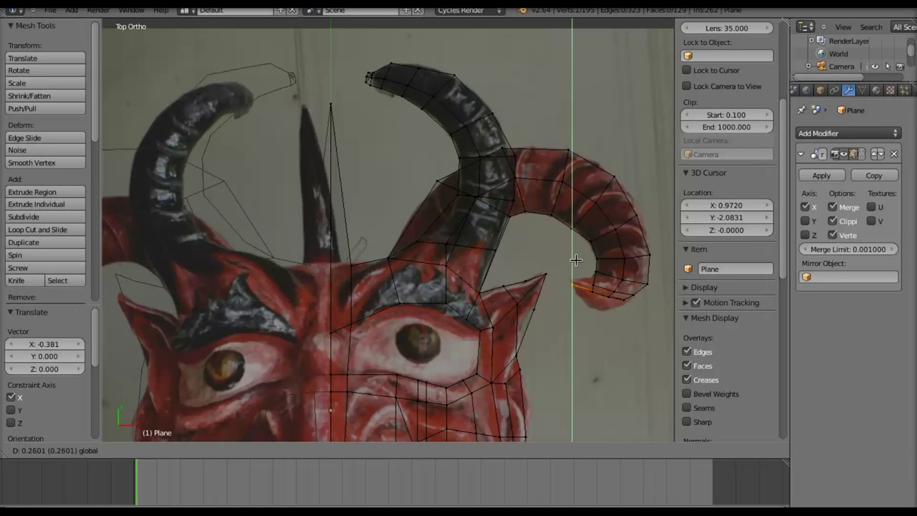
pyautogui.click(575, 258)
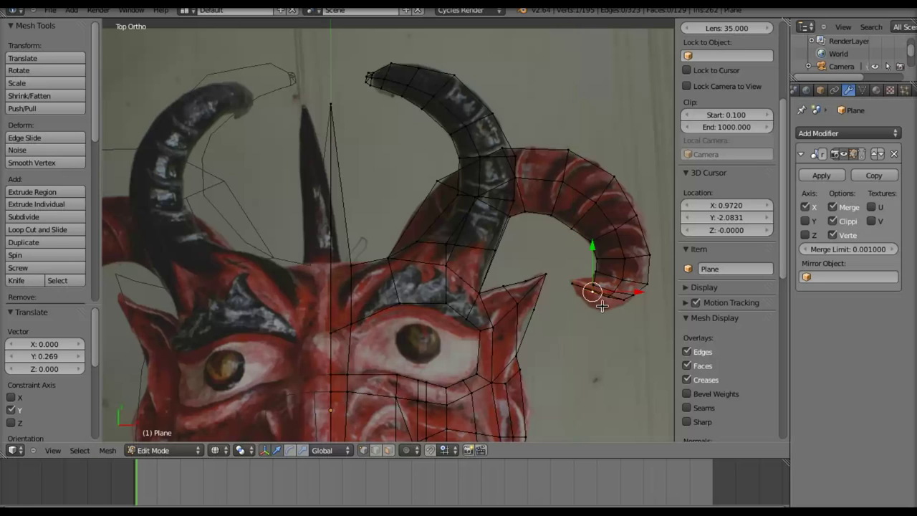
pyautogui.keyDown('shift'); pyautogui.click(623, 299); pyautogui.keyUp('shift')
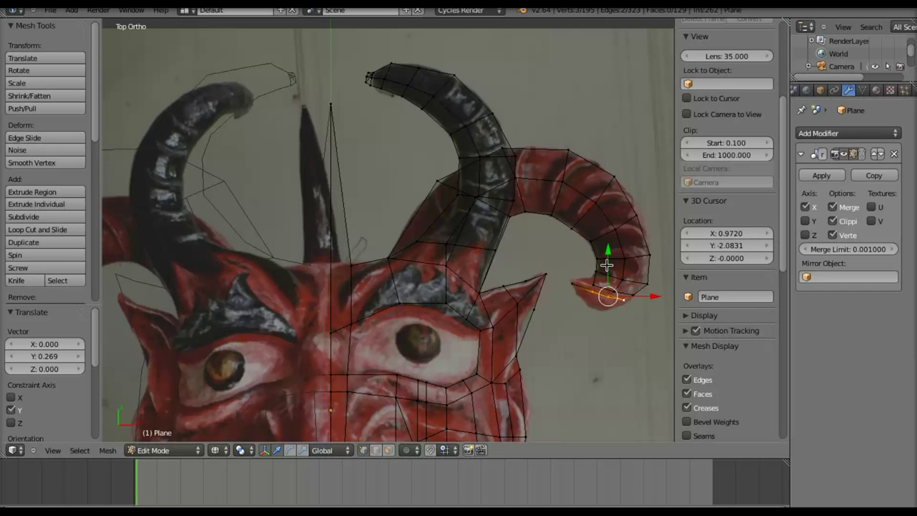
pyautogui.moveTo(607, 265); pyautogui.dragTo(606, 276)
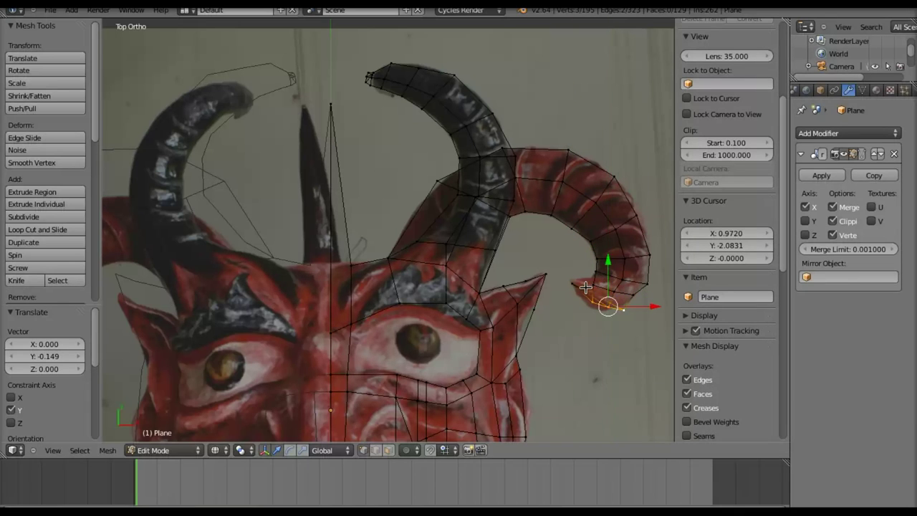
# - Raise the single tip vertex 0.03744 along Z to give the curl depth
pyautogui.click(585, 287)
pyautogui.moveTo(633, 338)
pyautogui.mouseDown(button='middle')
pyautogui.moveTo(557, 209)
pyautogui.moveTo(526, 180)
pyautogui.moveTo(485, 168)
pyautogui.moveTo(511, 203)
pyautogui.mouseUp(button='middle')
pyautogui.moveTo(388, 160); pyautogui.dragTo(341, 193)
pyautogui.press('KP_7')
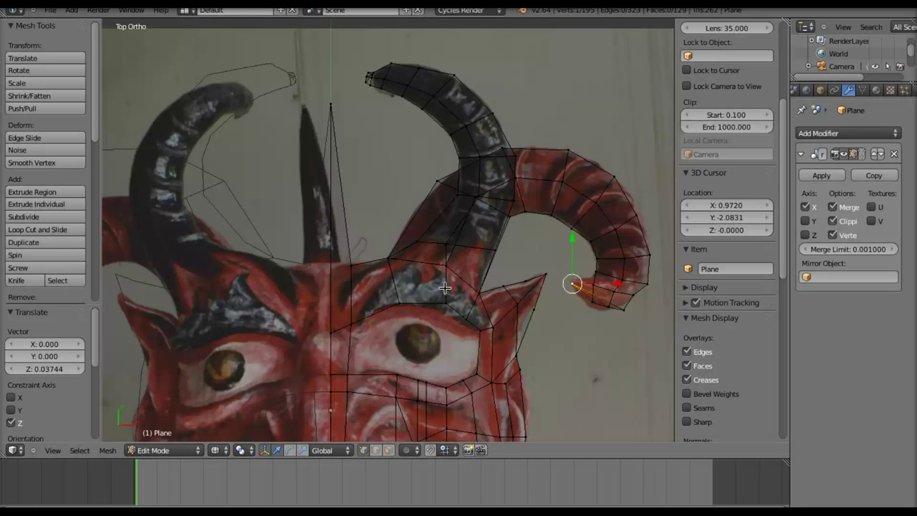
# - Zoom and pan the view to bring the mask's nose and mouth into view
pyautogui.scroll(-4, 405, 271)
pyautogui.keyDown('shift'); pyautogui.moveTo(351, 323); pyautogui.dragTo(426, 180, button='middle'); pyautogui.keyUp('shift')
pyautogui.scroll(3, 427, 179)
pyautogui.scroll(1, 529, 229)
pyautogui.keyDown('shift'); pyautogui.moveTo(529, 229); pyautogui.dragTo(420, 379, button='middle'); pyautogui.keyUp('shift')
pyautogui.scroll(3, 419, 378)
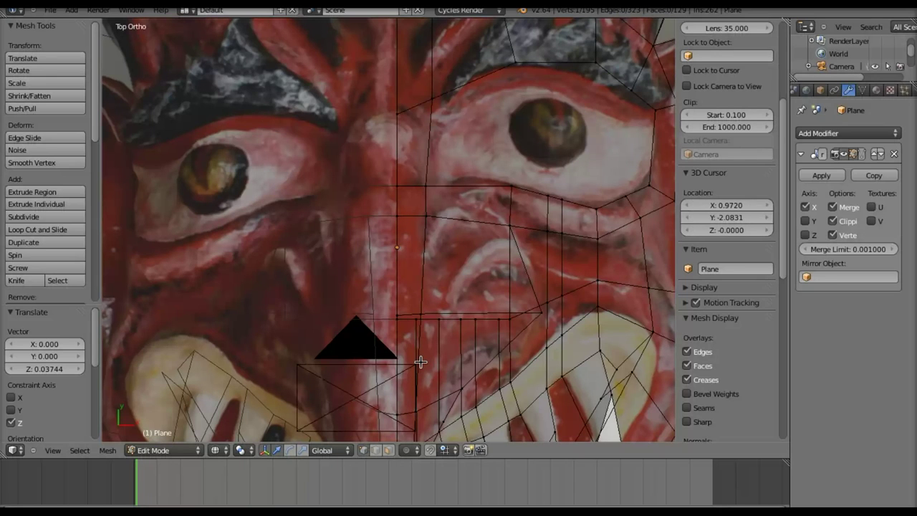
# - Select a vertex on the mask's centre line and bring up the Shift+A mesh list
pyautogui.keyDown('shift'); pyautogui.moveTo(578, 131); pyautogui.dragTo(505, 228, button='middle'); pyautogui.keyUp('shift')
pyautogui.scroll(1, 507, 214)
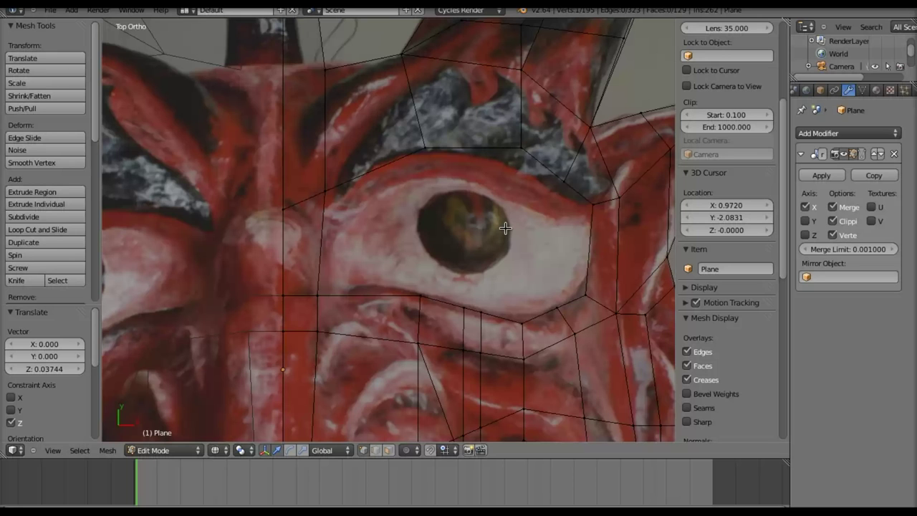
pyautogui.scroll(-3, 505, 228)
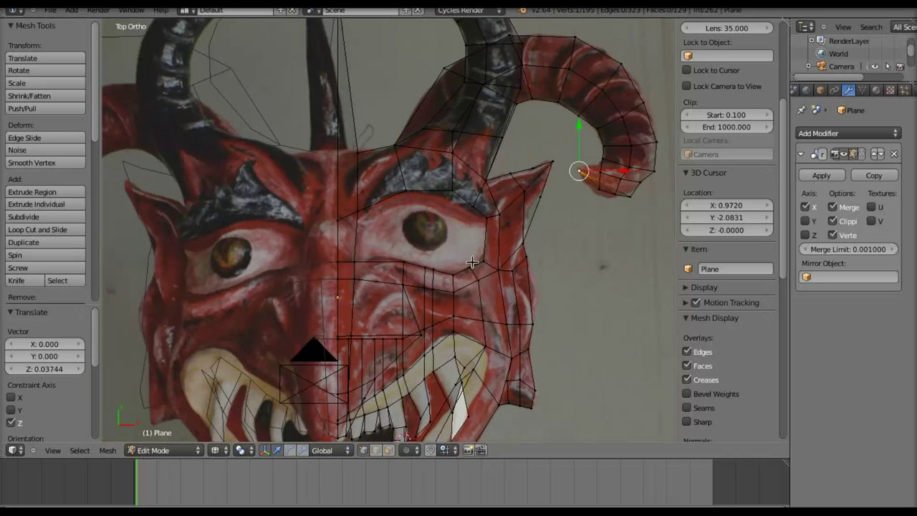
pyautogui.rightClick(356, 278)
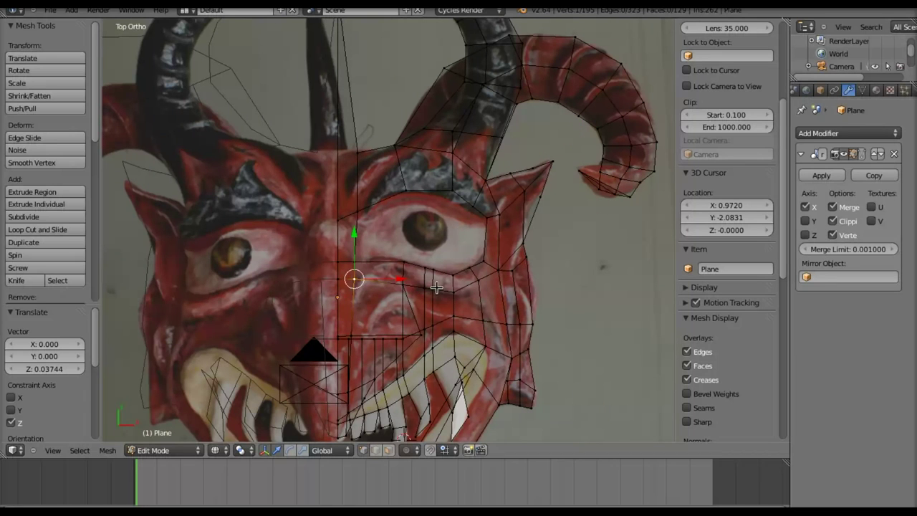
pyautogui.hotkey('shift', 'a')
pyautogui.press('Escape')
pyautogui.hotkey('shift', 'a')
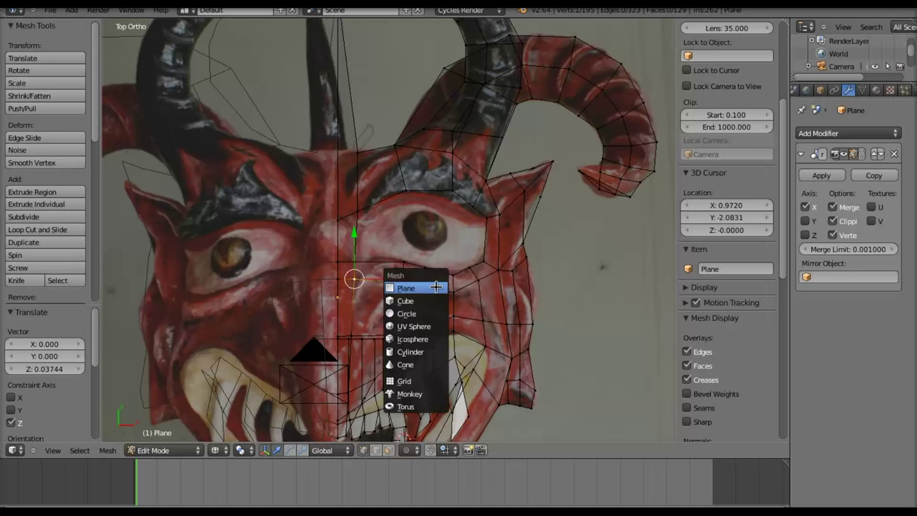
# - Add a circle, move it up toward the eye, and turn off mirror merging and clipping
pyautogui.click(432, 315)
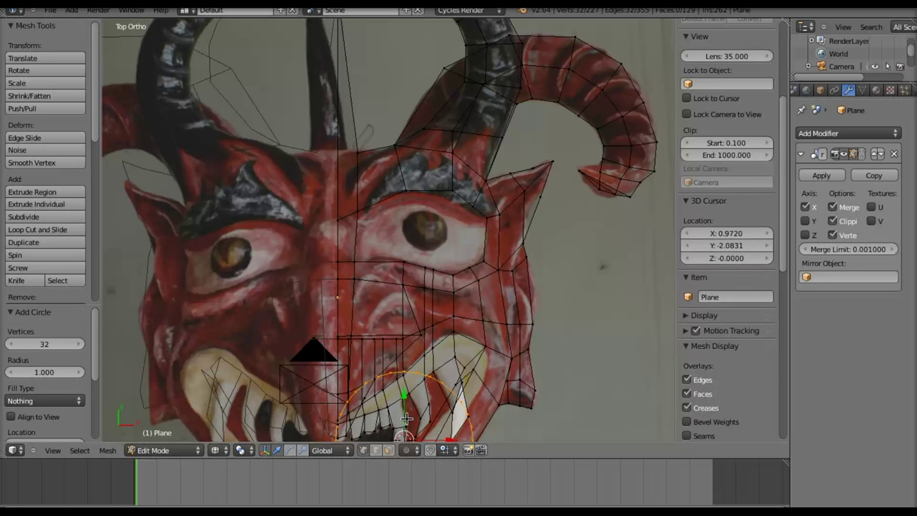
pyautogui.press('g')
pyautogui.click(437, 207)
pyautogui.press('g')
pyautogui.press('x')
pyautogui.rightClick(472, 242)
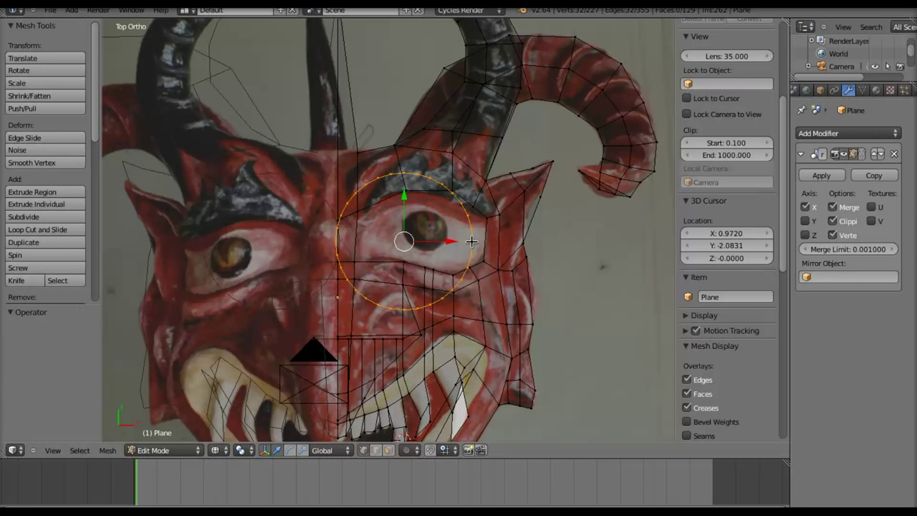
pyautogui.click(833, 206)
pyautogui.click(832, 222)
# - Move the circle along X over the right eye and shrink it to 0.4, then smaller
pyautogui.press('g')
pyautogui.press('x')
pyautogui.click(471, 242)
pyautogui.press('s')
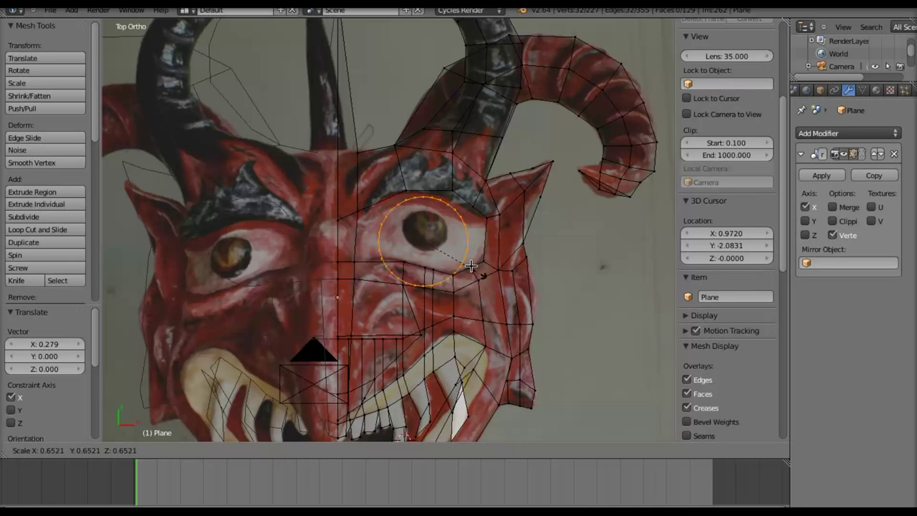
pyautogui.keyDown('ctrl'); pyautogui.click(450, 247); pyautogui.keyUp('ctrl')
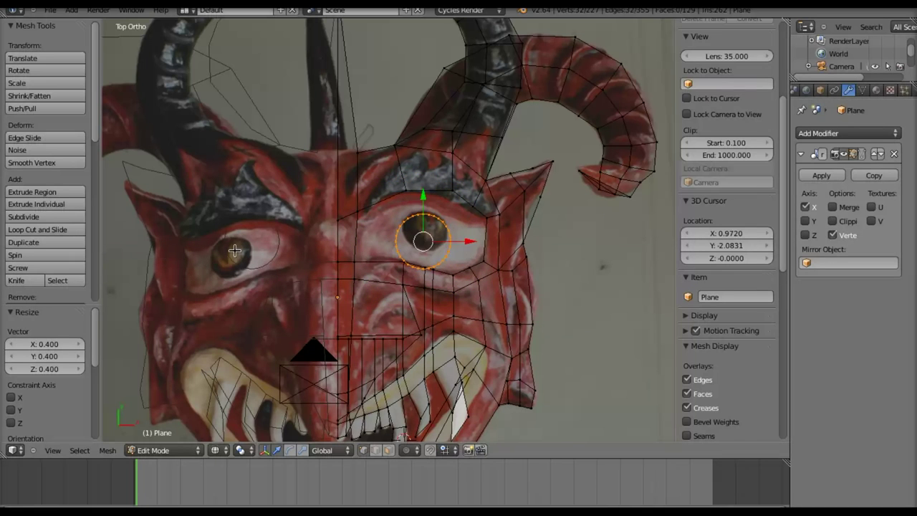
pyautogui.press('s')
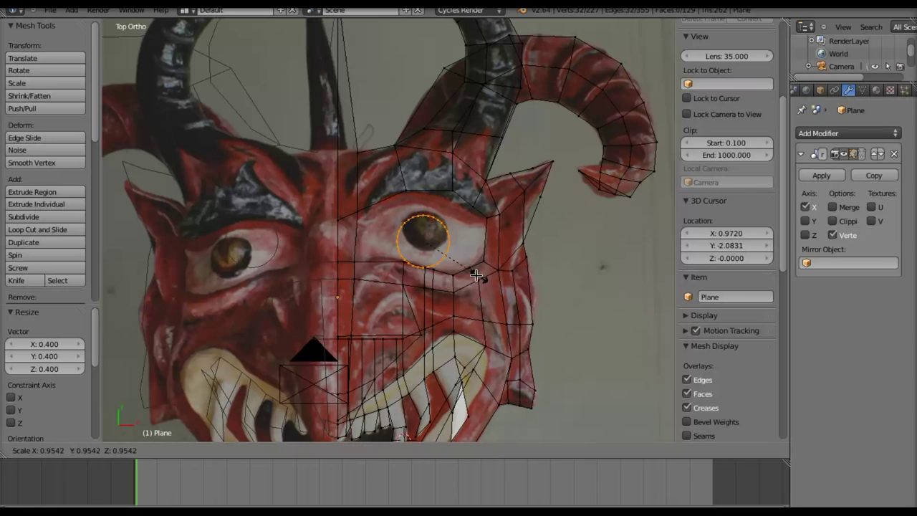
pyautogui.click(459, 267)
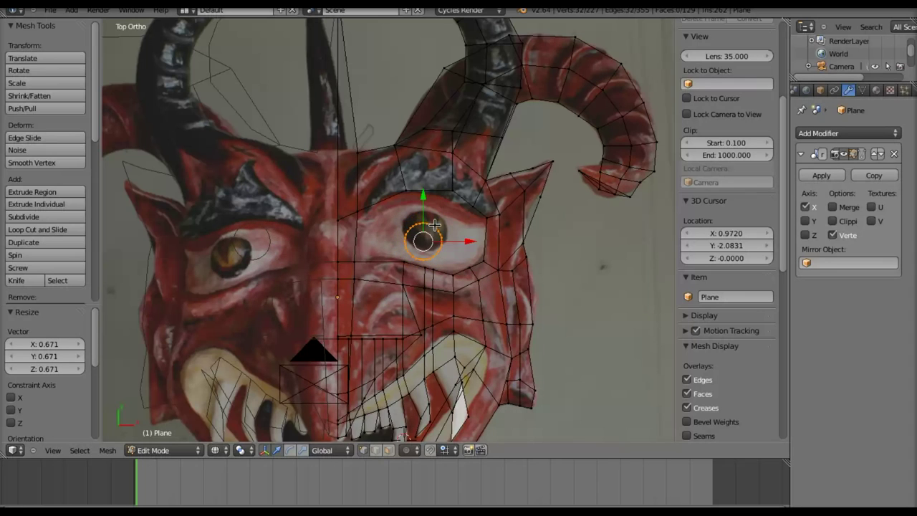
# - Shift the iris circle sideways and enlarge it slightly to about 1.09
pyautogui.press('g')
pyautogui.press('y')
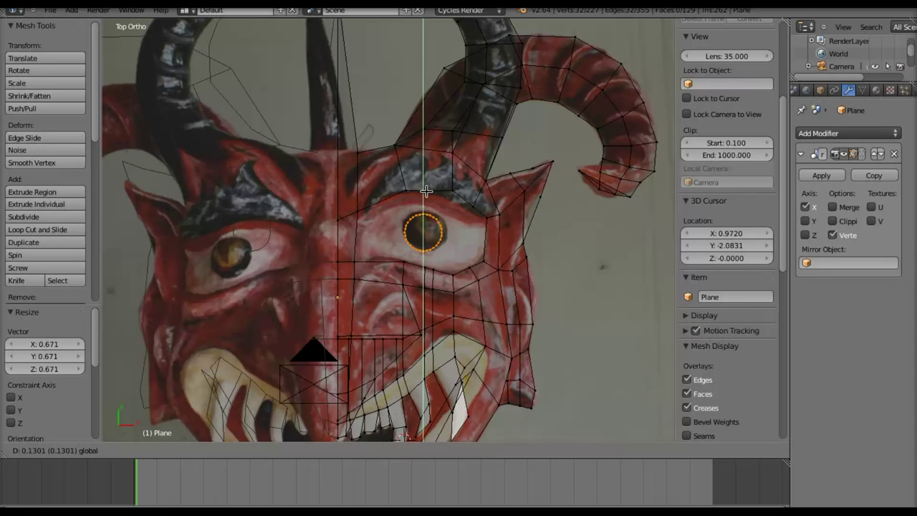
pyautogui.press('Escape')
pyautogui.press('g')
pyautogui.press('x')
pyautogui.click(471, 230)
pyautogui.press('s')
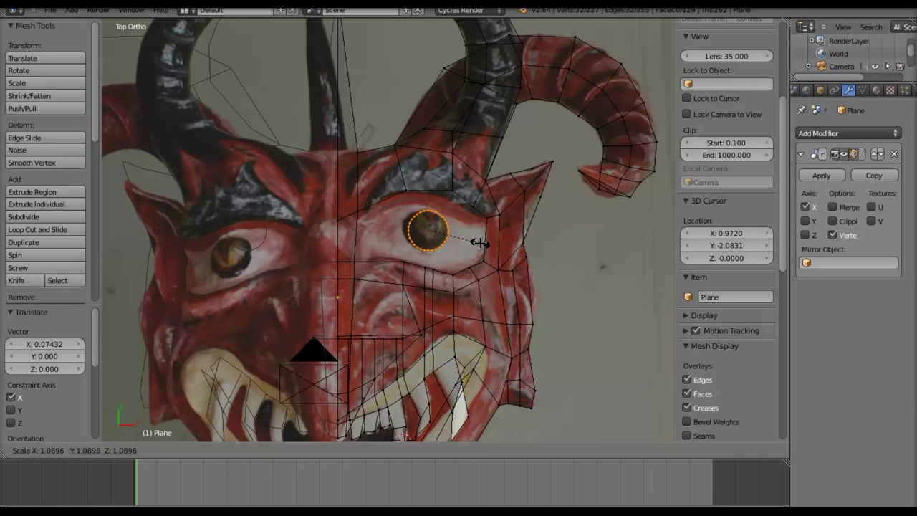
pyautogui.click(479, 243)
# - Nudge the circle left, enlarge it again, and move it down over the painted iris
pyautogui.scroll(5, 466, 273)
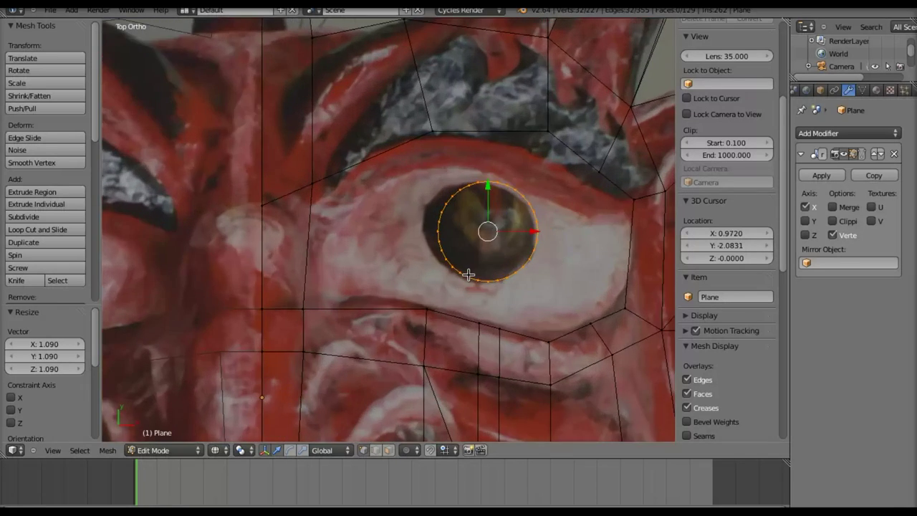
pyautogui.press('g')
pyautogui.press('x')
pyautogui.click(524, 232)
pyautogui.press('s')
pyautogui.click(537, 241)
pyautogui.moveTo(479, 192); pyautogui.dragTo(481, 193)
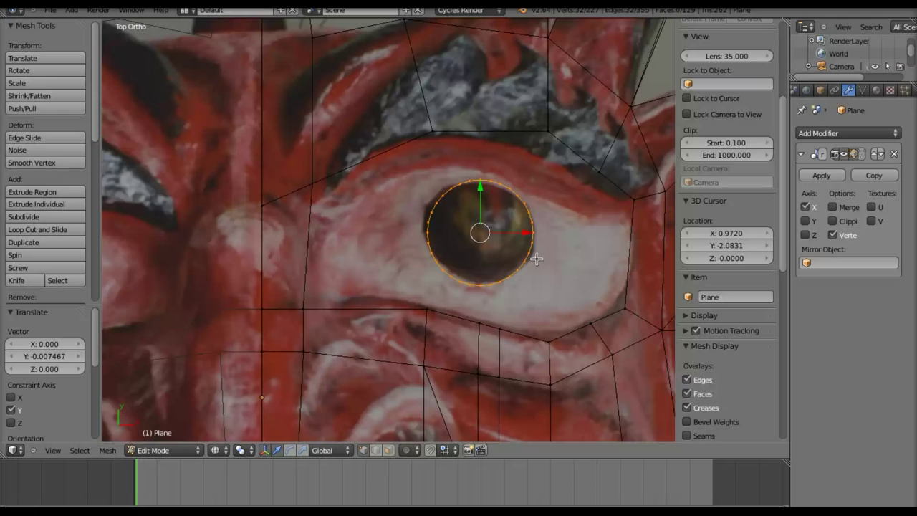
# - Extrude and shrink three concentric inner rings, the innermost at 0.574 scale
pyautogui.press('e')
pyautogui.press('s')
pyautogui.click(522, 269)
pyautogui.press('e')
pyautogui.press('s')
pyautogui.click(484, 248)
pyautogui.press('e')
pyautogui.press('s')
pyautogui.click(479, 243)
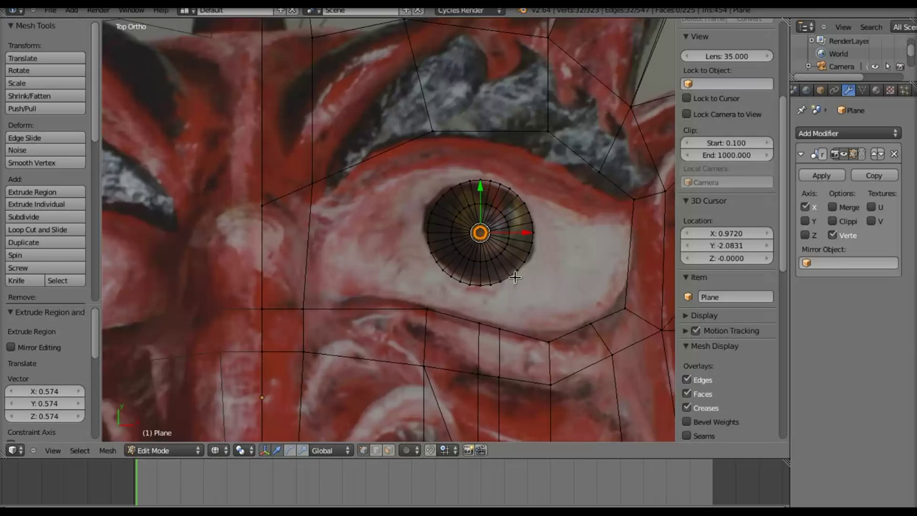
# - Merge the innermost ring At Center into one point and show the Material settings
pyautogui.hotkey('alt', 'm')
pyautogui.click(514, 276)
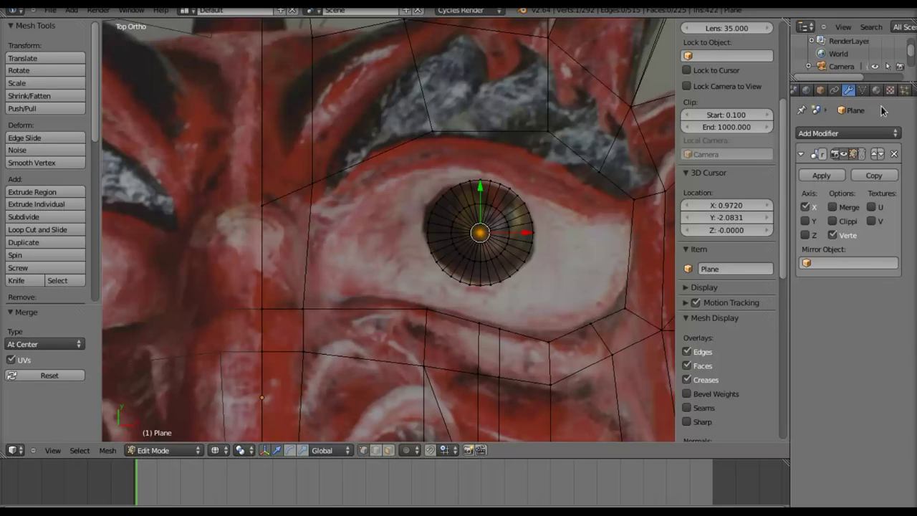
pyautogui.click(875, 90)
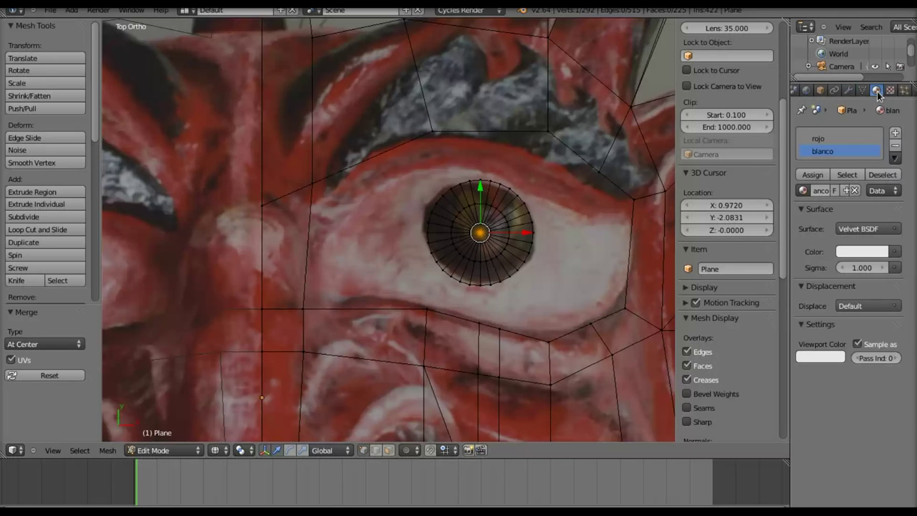
# - Add a new material slot and material, setting its colour to a dark green
pyautogui.click(894, 133)
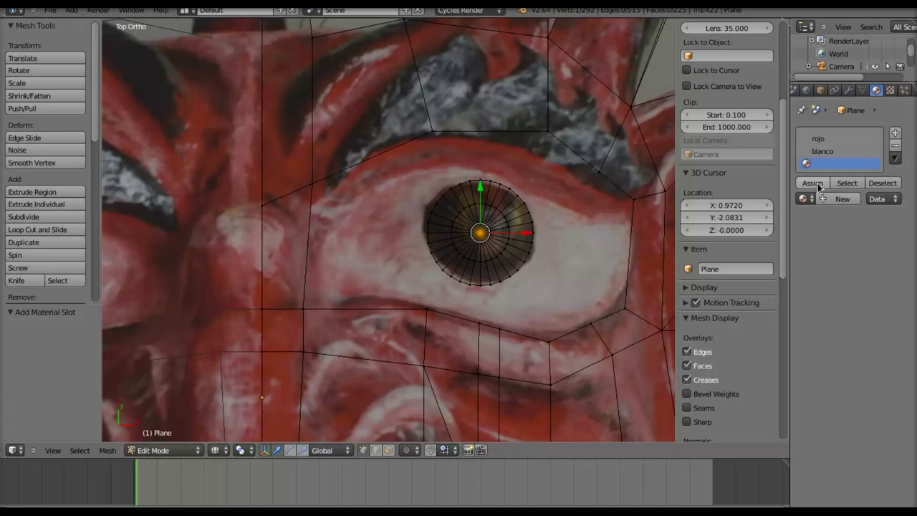
pyautogui.click(841, 198)
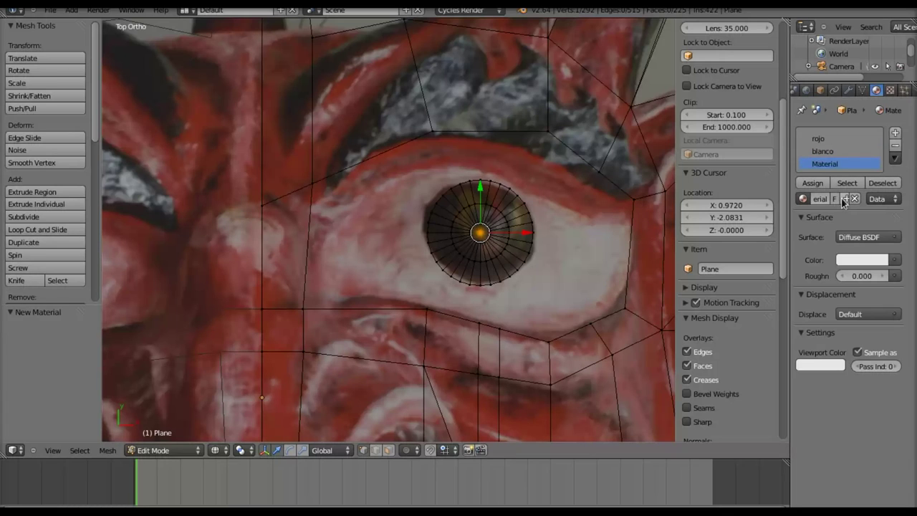
pyautogui.click(857, 260)
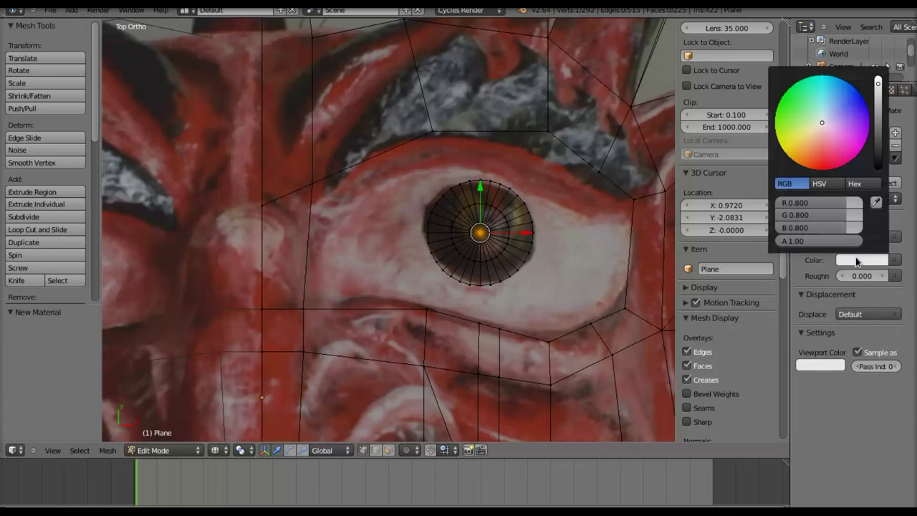
pyautogui.click(783, 134)
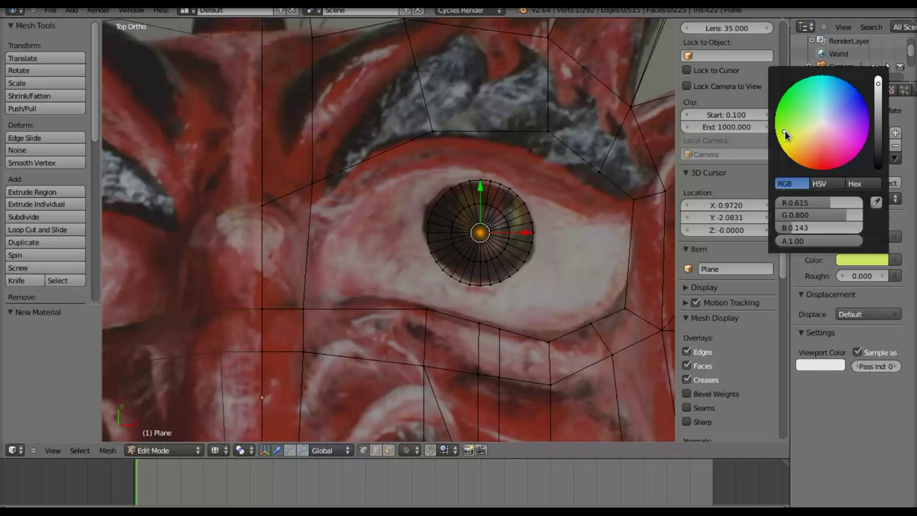
pyautogui.moveTo(784, 134); pyautogui.dragTo(787, 133)
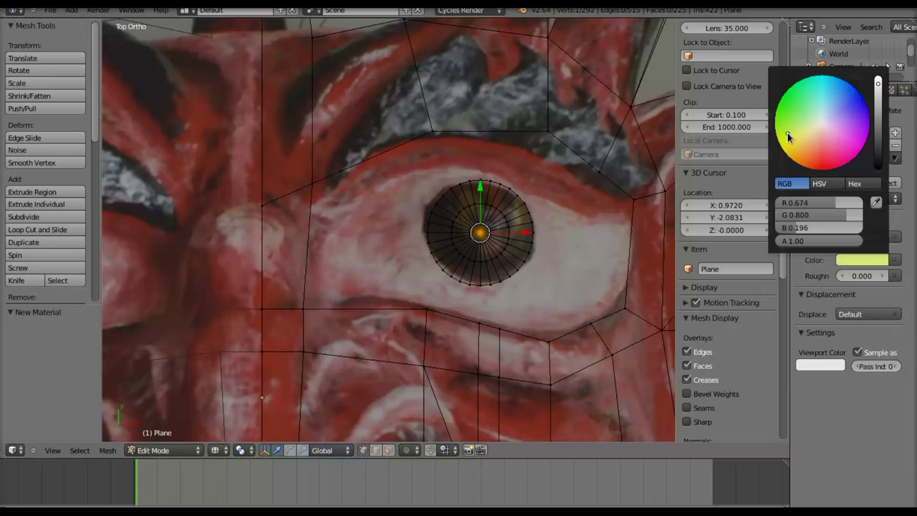
pyautogui.click(860, 260)
pyautogui.click(878, 118)
pyautogui.moveTo(878, 118); pyautogui.dragTo(879, 116)
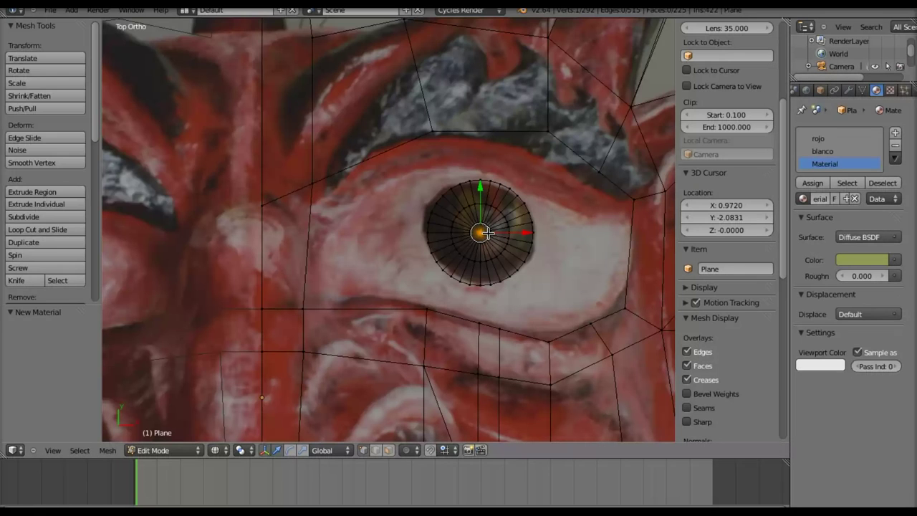
# - Name the material 'verde oscuro', assign it to the iris disc, and show flat solid colours
pyautogui.press('l')
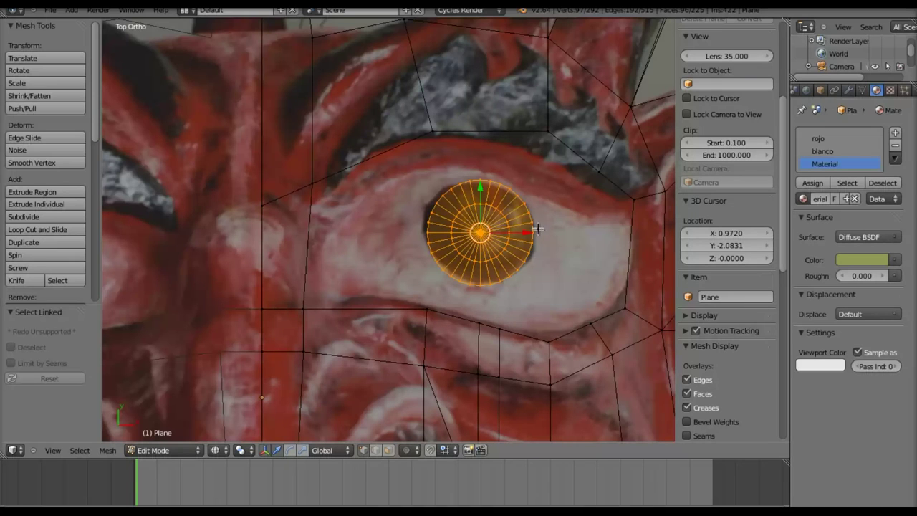
pyautogui.click(819, 199)
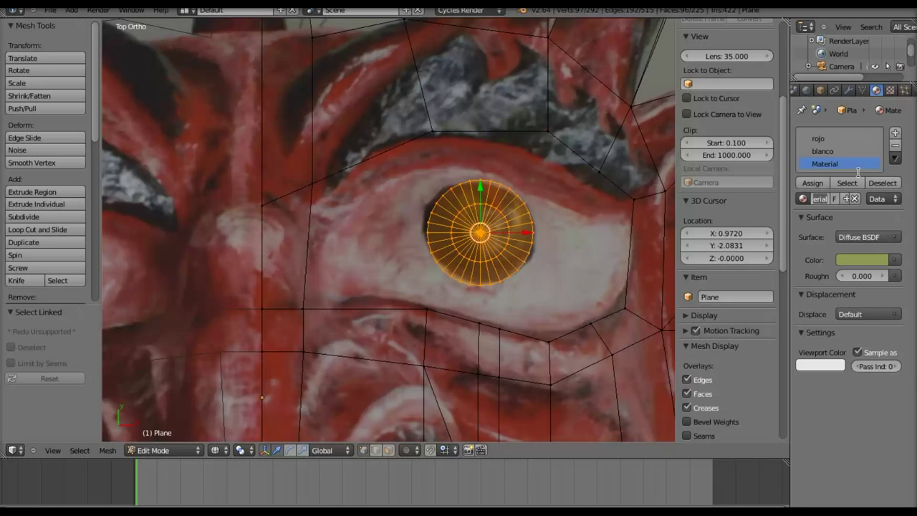
pyautogui.write('ve')
pyautogui.press('Return')
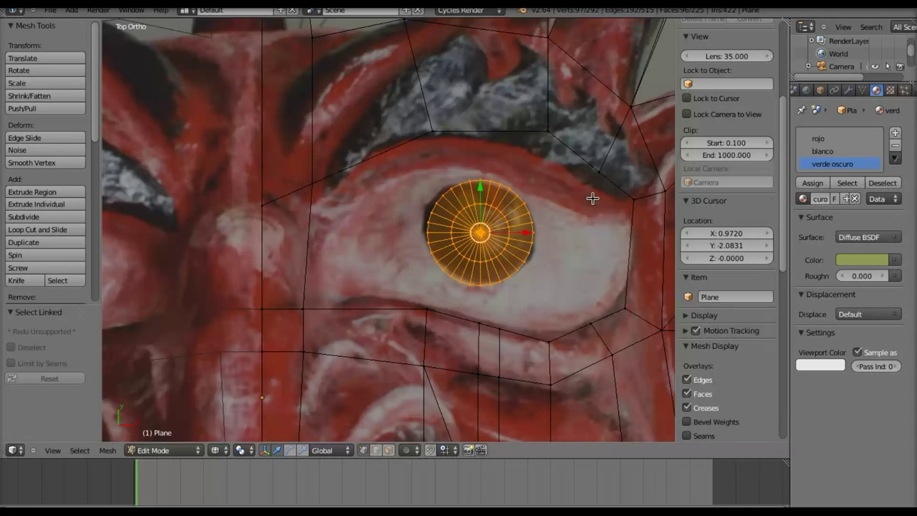
pyautogui.click(811, 183)
pyautogui.scroll(-2, 508, 263)
pyautogui.scroll(-3, 508, 262)
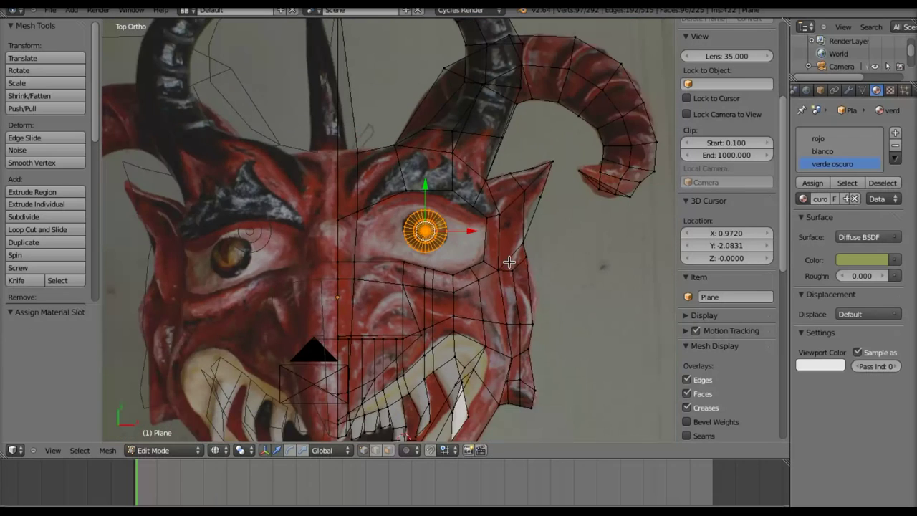
pyautogui.scroll(-2, 488, 272)
pyautogui.hotkey('alt', 'z')
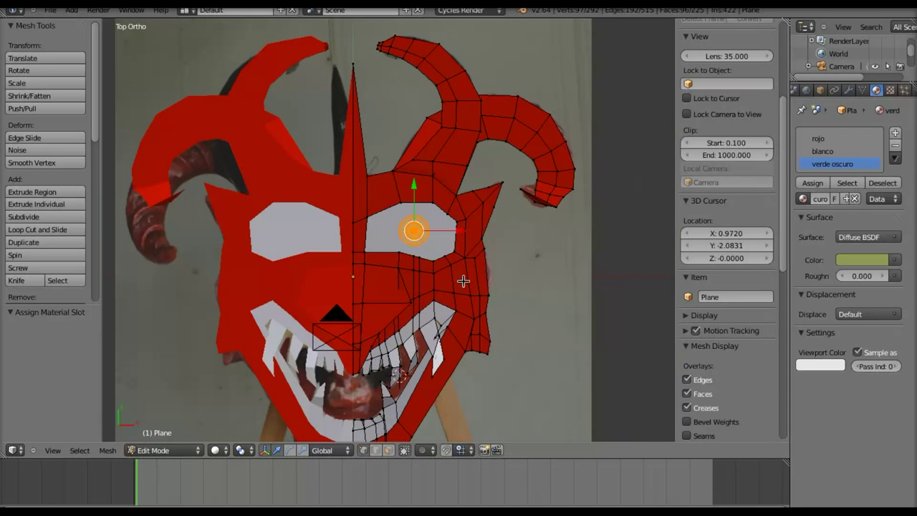
# - Raise the iris disc 0.0747 along Z so it sits in front of the white eye
pyautogui.press('Tab')
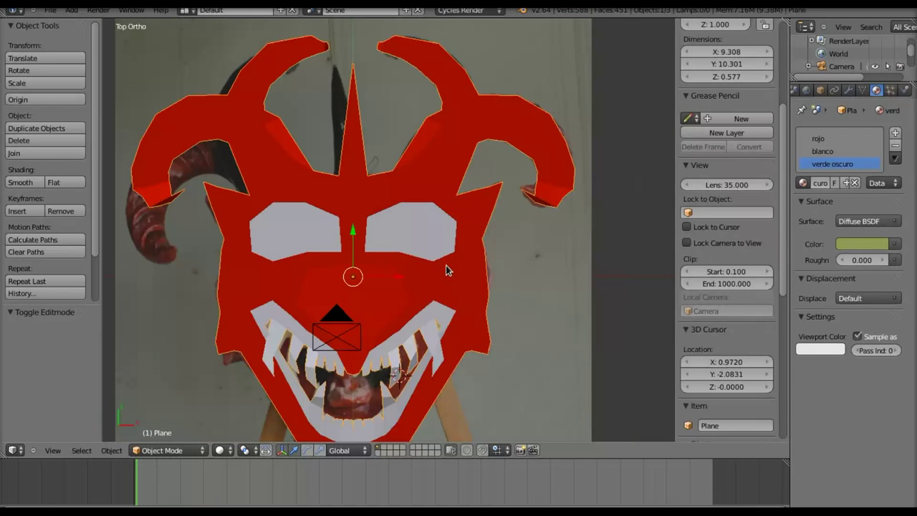
pyautogui.press('Tab')
pyautogui.moveTo(436, 289)
pyautogui.mouseDown(button='middle')
pyautogui.moveTo(436, 153)
pyautogui.moveTo(415, 143)
pyautogui.moveTo(444, 186)
pyautogui.moveTo(453, 257)
pyautogui.mouseUp(button='middle')
pyautogui.scroll(2, 458, 200)
pyautogui.scroll(2, 469, 208)
pyautogui.press('g')
pyautogui.press('z')
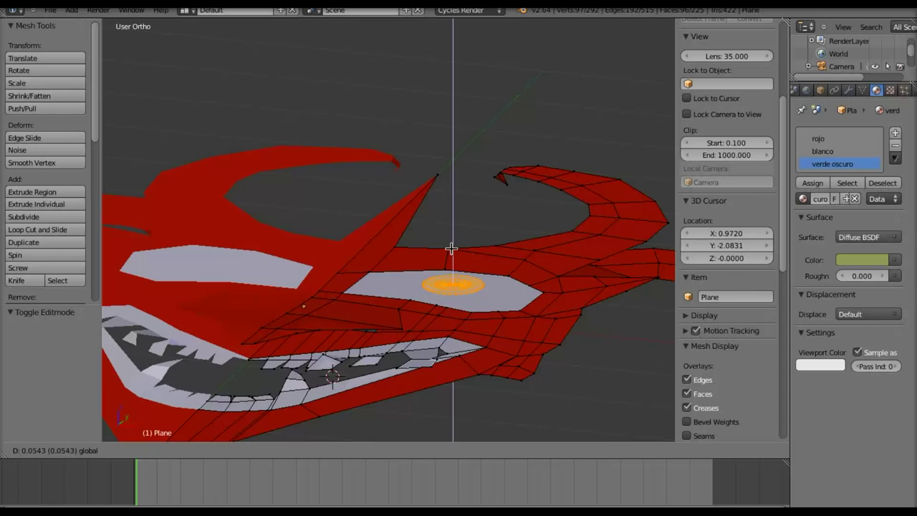
pyautogui.click(452, 249)
pyautogui.press('KP_7')
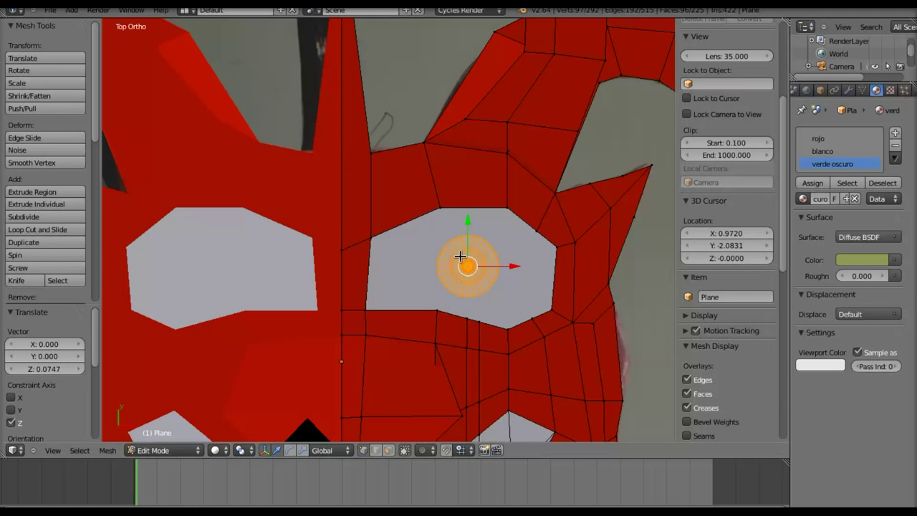
# - Check the raised disc, then copy the verde oscuro green Color into its Viewport Color
pyautogui.press('Tab')
pyautogui.moveTo(487, 288)
pyautogui.mouseDown(button='middle')
pyautogui.moveTo(458, 247)
pyautogui.moveTo(456, 194)
pyautogui.mouseUp(button='middle')
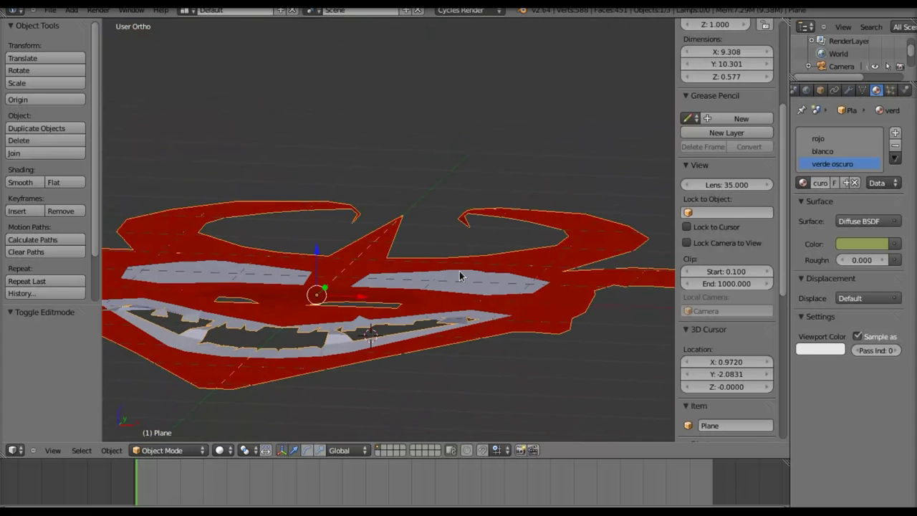
pyautogui.moveTo(459, 281)
pyautogui.mouseDown(button='middle')
pyautogui.moveTo(487, 333)
pyautogui.moveTo(474, 377)
pyautogui.moveTo(482, 338)
pyautogui.mouseUp(button='middle')
pyautogui.press('Tab')
pyautogui.moveTo(460, 303)
pyautogui.mouseDown(button='middle')
pyautogui.moveTo(485, 337)
pyautogui.moveTo(477, 352)
pyautogui.moveTo(487, 330)
pyautogui.mouseUp(button='middle')
pyautogui.scroll(1, 492, 313)
pyautogui.scroll(1, 492, 313)
pyautogui.scroll(1, 537, 337)
pyautogui.scroll(1, 481, 291)
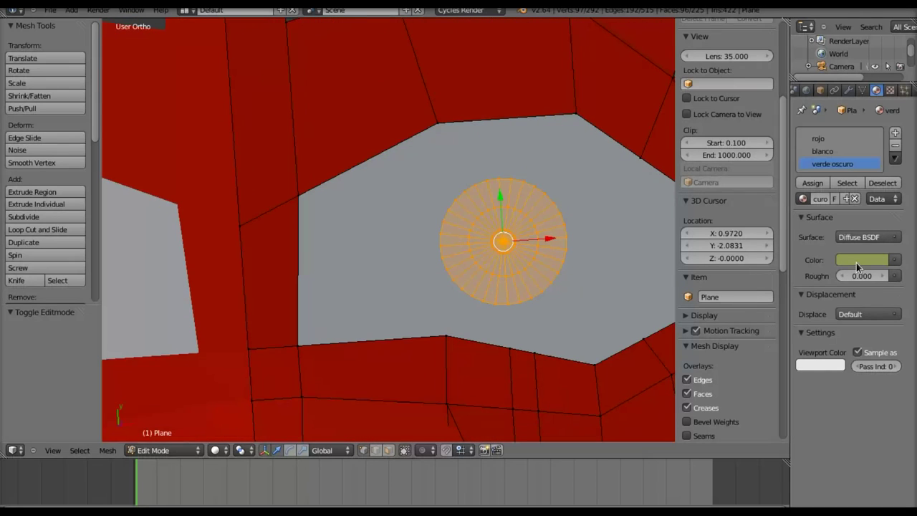
pyautogui.hotkey('ctrl', 'c')
pyautogui.hotkey('ctrl', 'v')
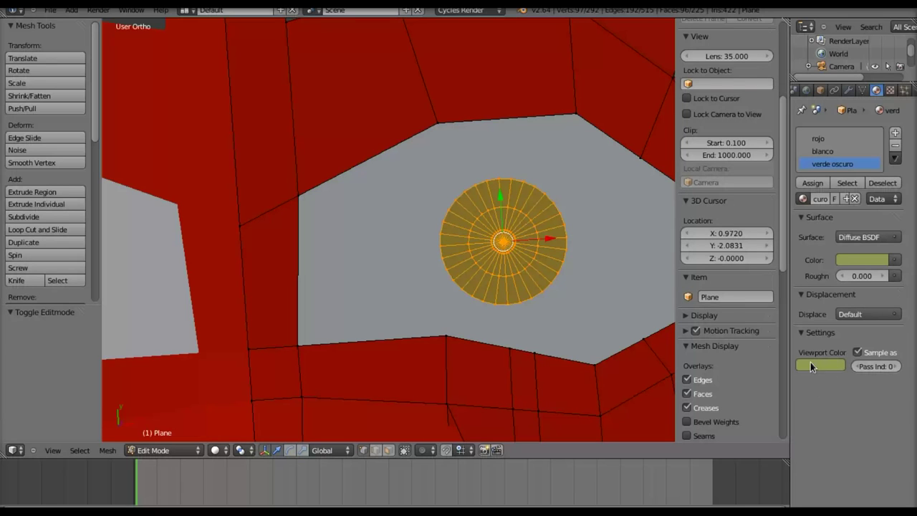
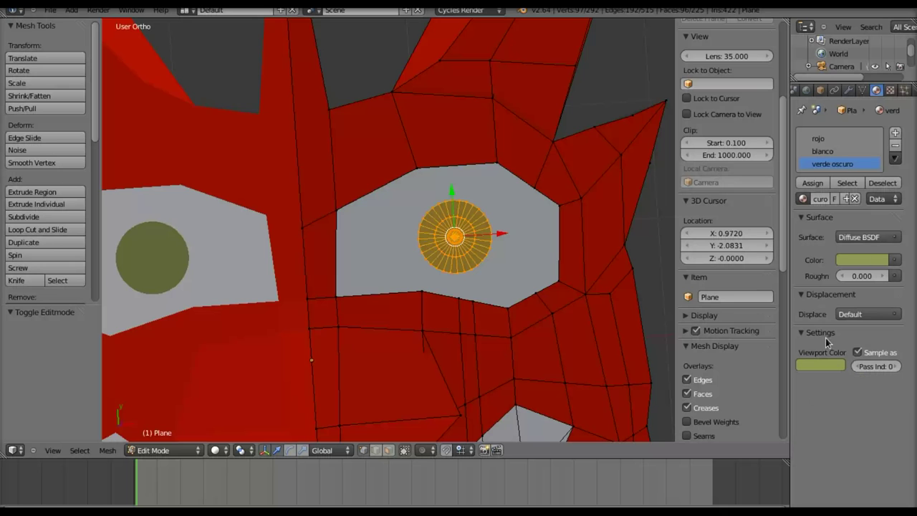
# - Switch to Top view and briefly compare the mask against the reference photo
pyautogui.scroll(-4, 497, 303)
pyautogui.moveTo(430, 311)
pyautogui.mouseDown(button='middle')
pyautogui.moveTo(420, 307)
pyautogui.moveTo(425, 301)
pyautogui.mouseUp(button='middle')
pyautogui.press('KP_7')
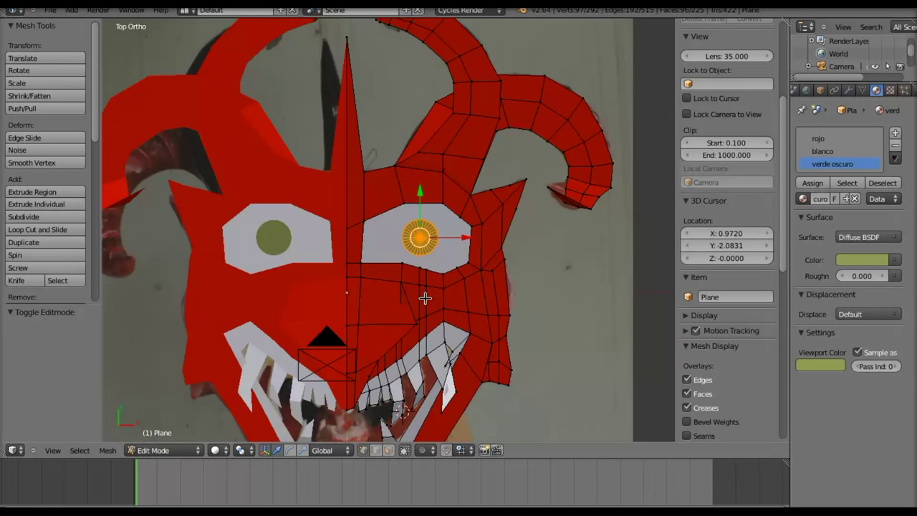
pyautogui.hotkey('alt', 'z')
pyautogui.scroll(3, 435, 252)
pyautogui.scroll(3, 460, 286)
pyautogui.keyDown('shift'); pyautogui.scroll(3, 469, 272); pyautogui.keyUp('shift')
pyautogui.scroll(-3, 477, 251)
pyautogui.keyDown('shift'); pyautogui.scroll(-2, 477, 250); pyautogui.keyUp('shift')
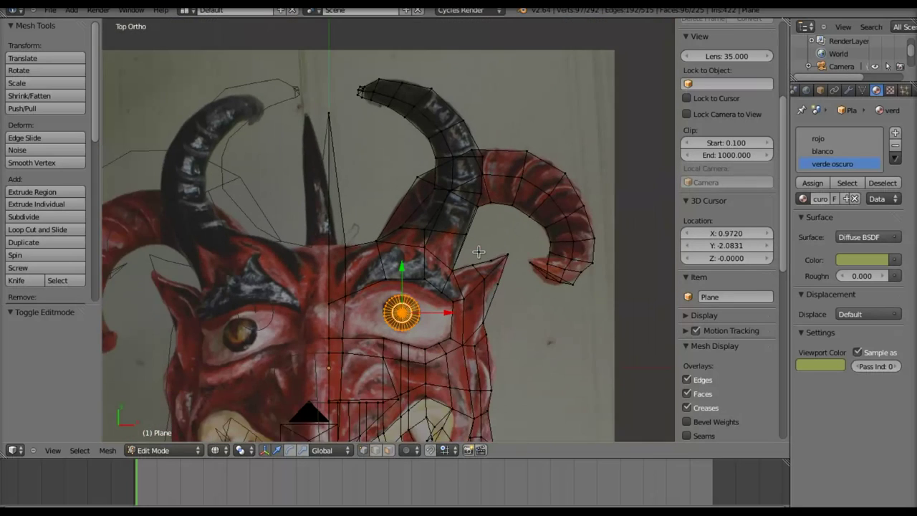
pyautogui.scroll(1, 478, 251)
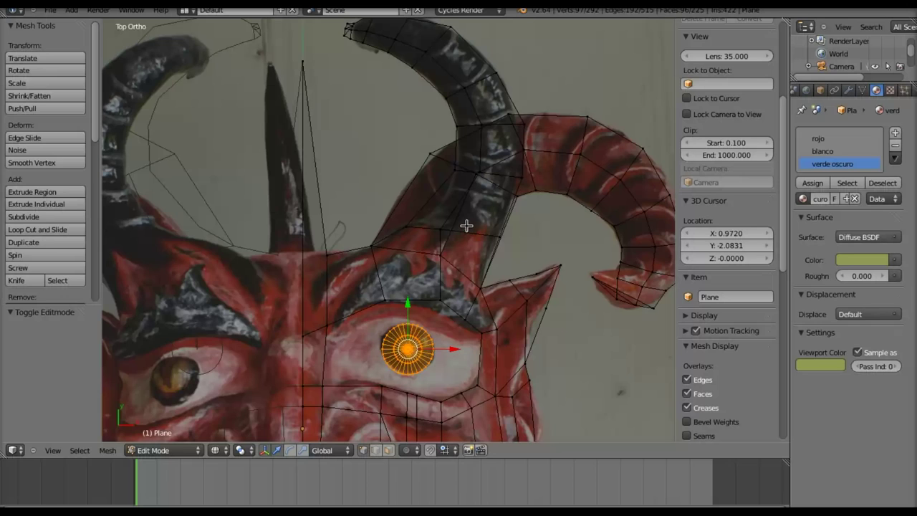
pyautogui.hotkey('alt', 'z')
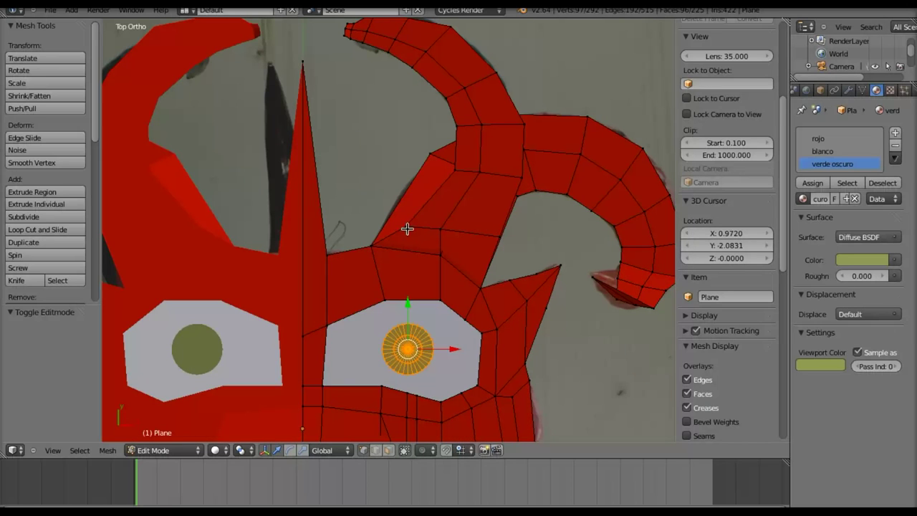
# - Select the lower rows of vertices on the right upright horn
pyautogui.rightClick(406, 226)
pyautogui.keyDown('shift'); pyautogui.rightClick(441, 232); pyautogui.keyUp('shift')
pyautogui.keyDown('shift'); pyautogui.rightClick(501, 237); pyautogui.keyUp('shift')
pyautogui.keyDown('shift'); pyautogui.rightClick(478, 172); pyautogui.keyUp('shift')
pyautogui.keyDown('shift'); pyautogui.rightClick(457, 170); pyautogui.keyUp('shift')
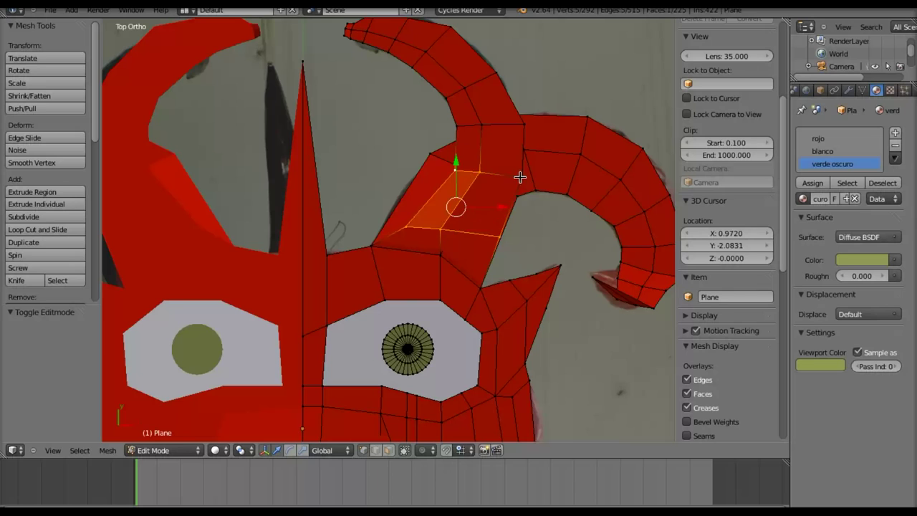
pyautogui.keyDown('shift'); pyautogui.rightClick(521, 177); pyautogui.keyUp('shift')
pyautogui.keyDown('shift'); pyautogui.rightClick(523, 125); pyautogui.keyUp('shift')
pyautogui.keyDown('shift'); pyautogui.rightClick(481, 124); pyautogui.keyUp('shift')
pyautogui.keyDown('shift'); pyautogui.rightClick(455, 125); pyautogui.keyUp('shift')
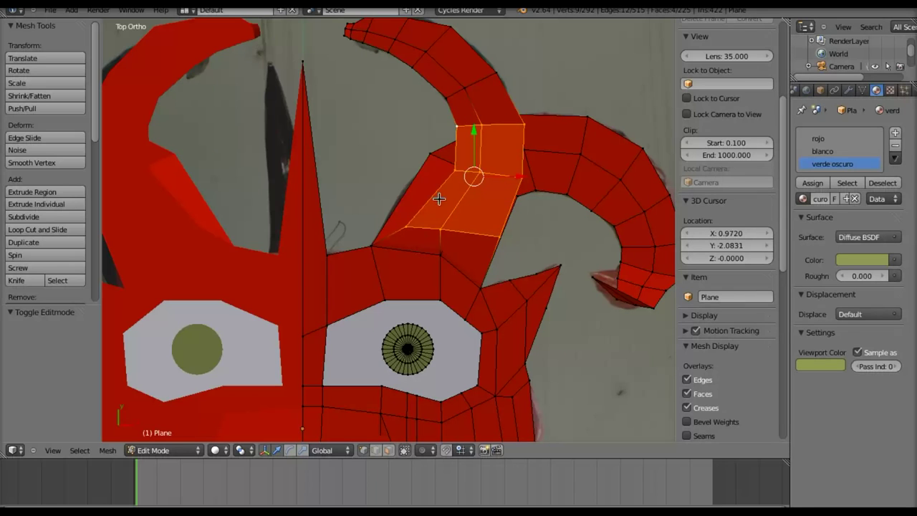
# - Circle-select the remaining horn faces up to the tip, adding the tip vertex
pyautogui.keyDown('shift'); pyautogui.scroll(5, 424, 206); pyautogui.keyUp('shift')
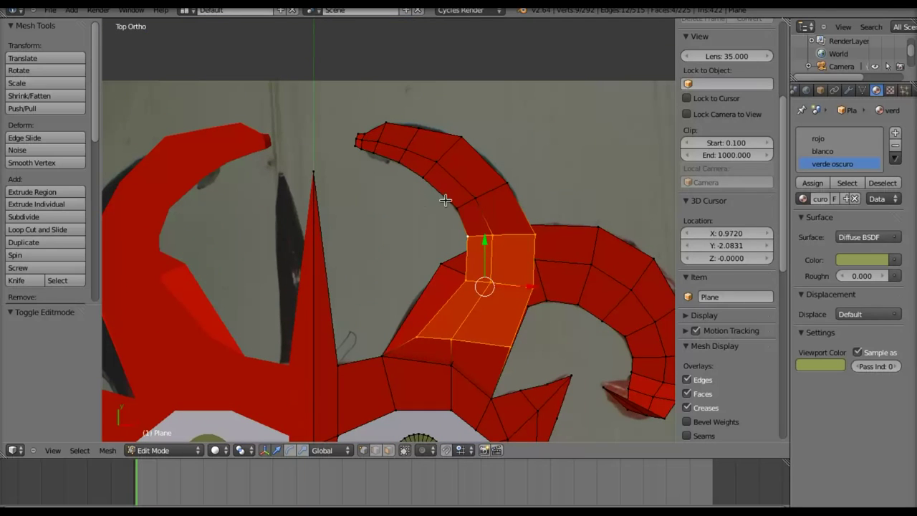
pyautogui.press('c')
pyautogui.moveTo(448, 201); pyautogui.dragTo(497, 189)
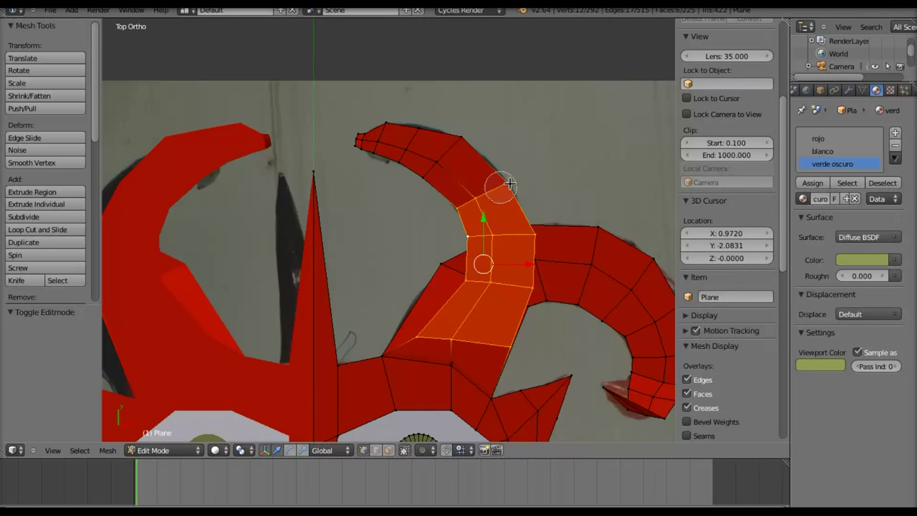
pyautogui.moveTo(479, 158); pyautogui.dragTo(456, 169)
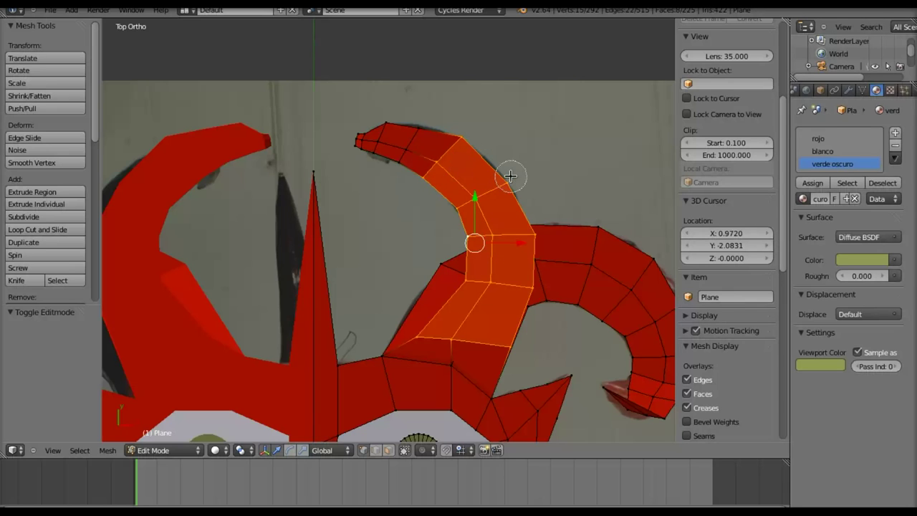
pyautogui.moveTo(509, 176)
pyautogui.mouseDown()
pyautogui.moveTo(396, 128)
pyautogui.moveTo(366, 139)
pyautogui.mouseUp()
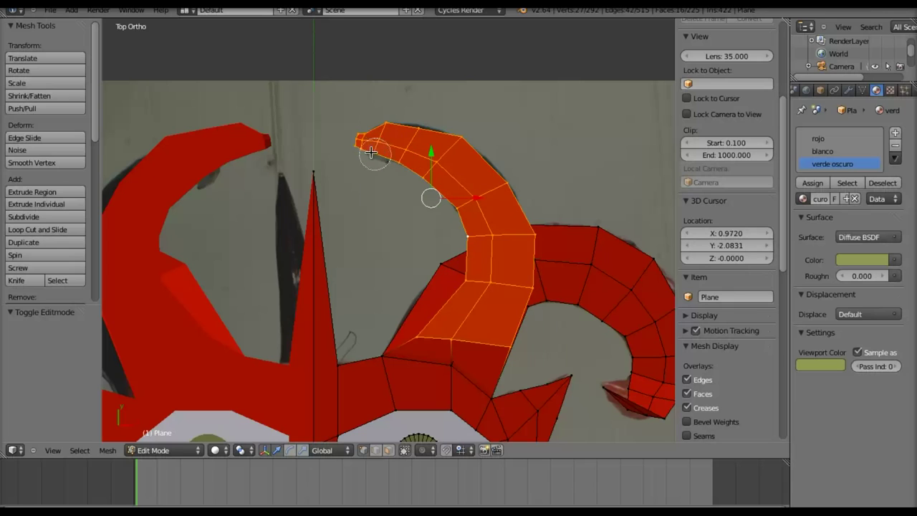
pyautogui.rightClick(401, 188)
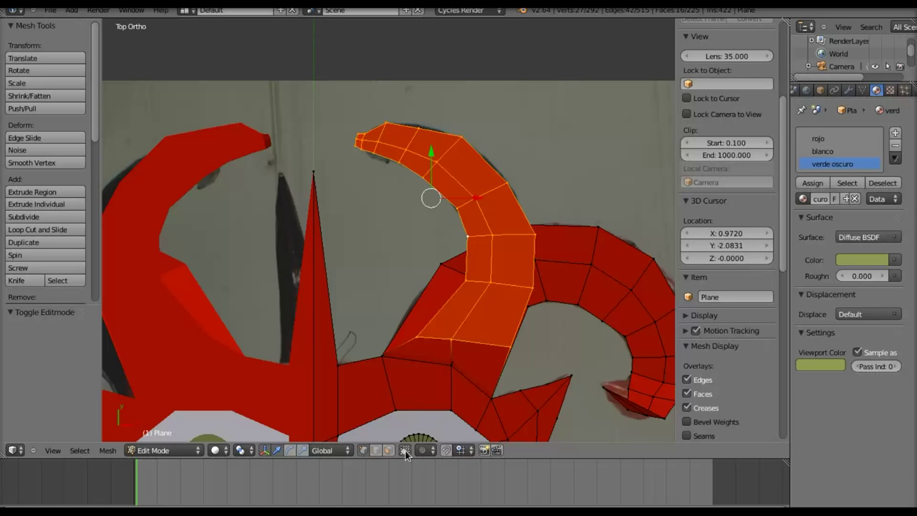
pyautogui.moveTo(337, 220)
pyautogui.mouseDown(button='middle')
pyautogui.moveTo(364, 225)
pyautogui.moveTo(377, 94)
pyautogui.moveTo(363, 103)
pyautogui.mouseUp(button='middle')
pyautogui.keyDown('shift'); pyautogui.rightClick(334, 245); pyautogui.keyUp('shift')
pyautogui.press('KP_7')
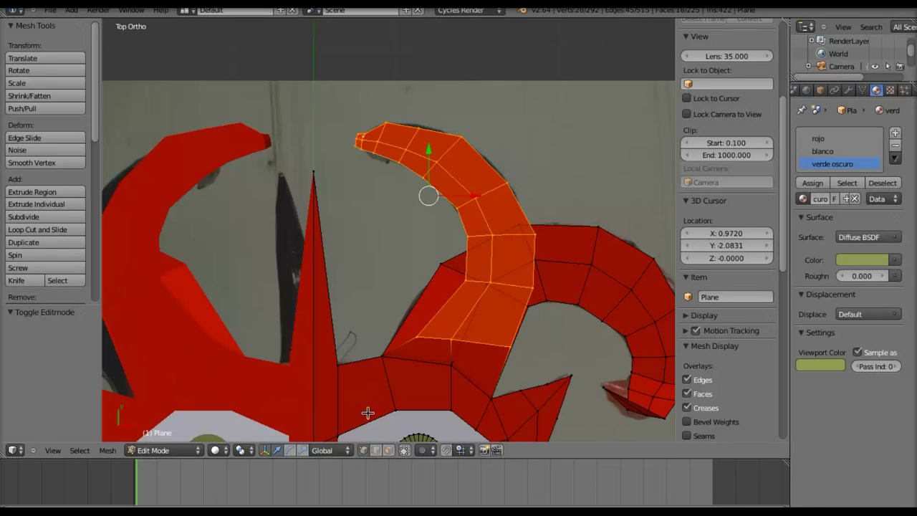
pyautogui.scroll(-2, 464, 322)
pyautogui.scroll(-1, 401, 315)
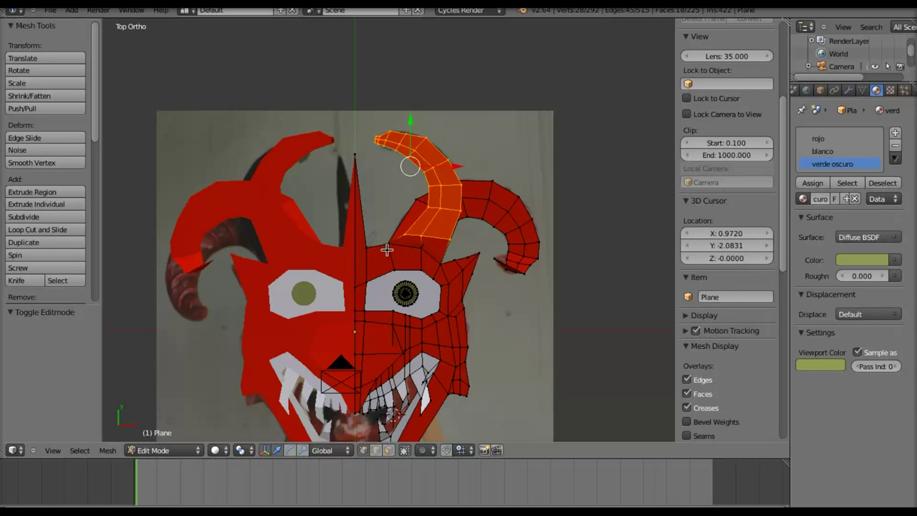
pyautogui.scroll(3, 366, 257)
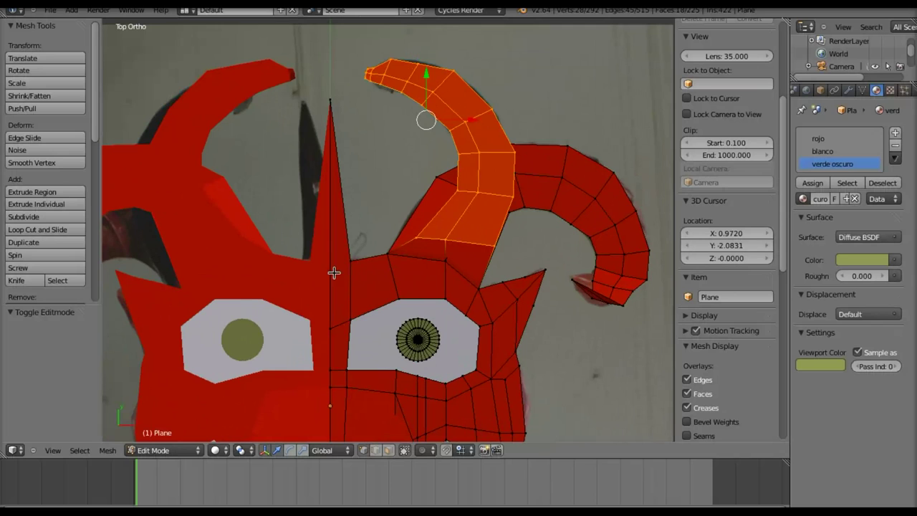
# - Add a black material named 'negro', assign it to the horns, and match its viewport colour
pyautogui.click(894, 133)
pyautogui.click(835, 212)
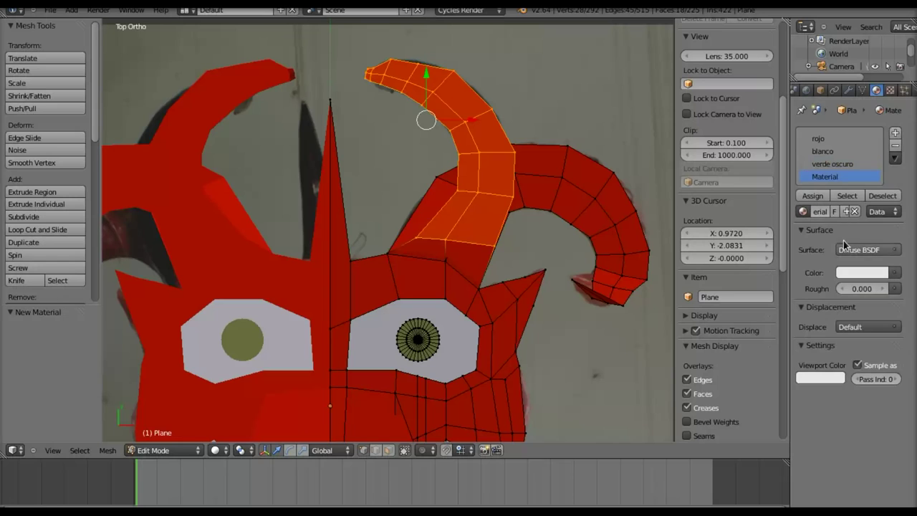
pyautogui.write('negro')
pyautogui.press('Return')
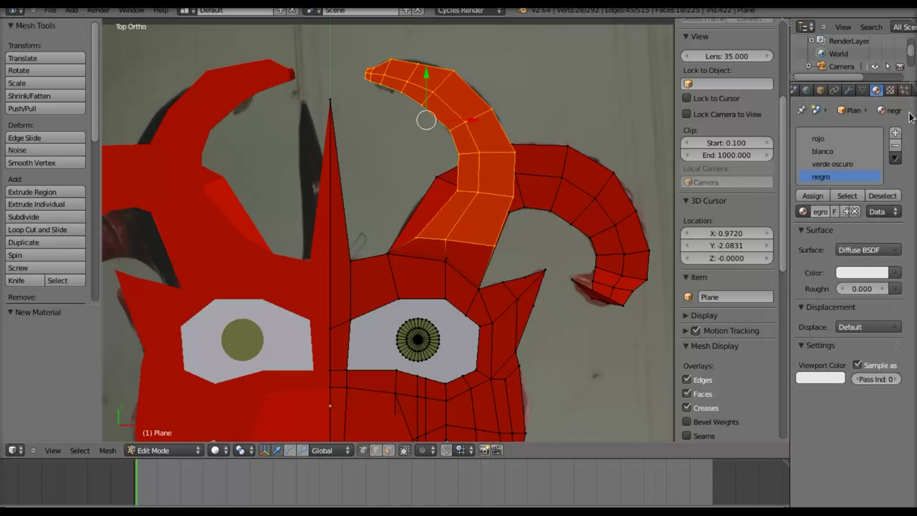
pyautogui.click(862, 278)
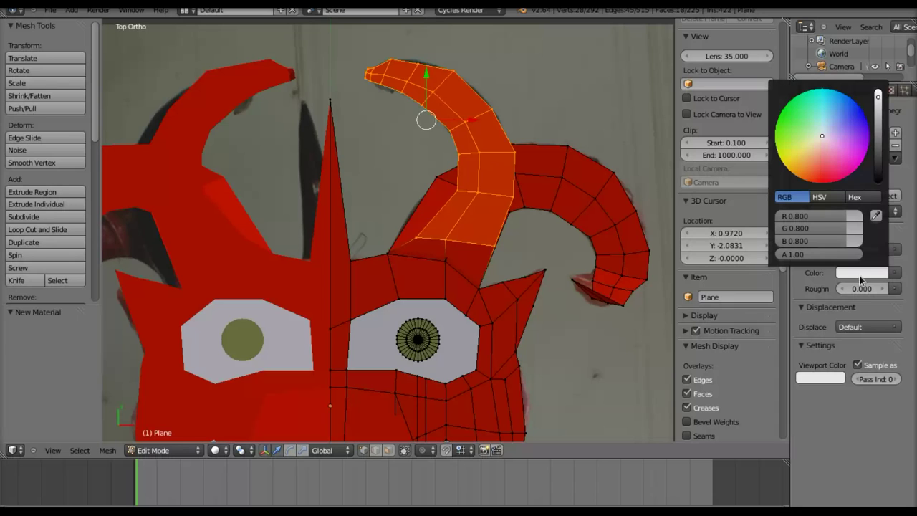
pyautogui.moveTo(880, 174); pyautogui.dragTo(886, 195)
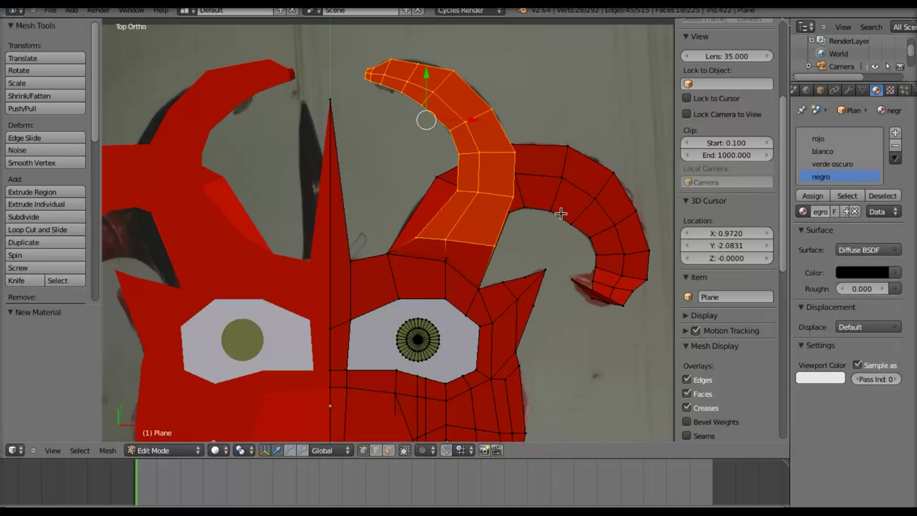
pyautogui.click(812, 197)
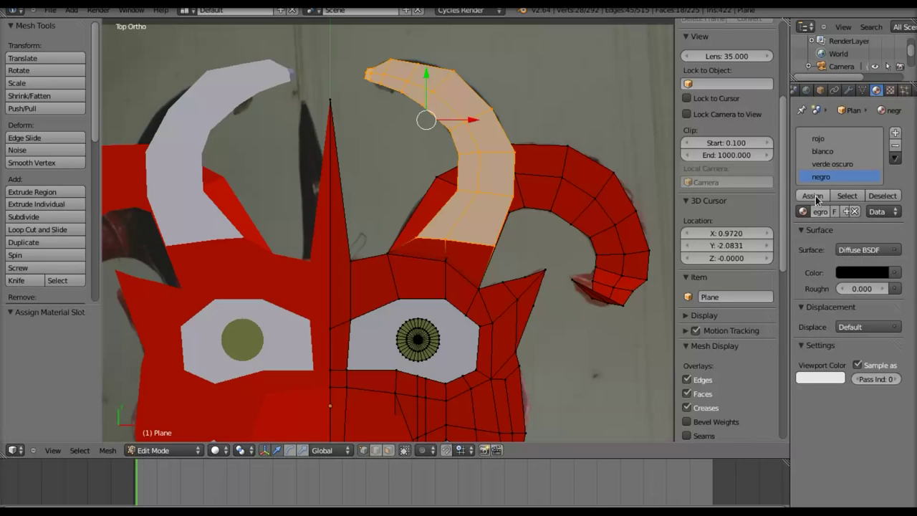
pyautogui.hotkey('ctrl', 'c')
pyautogui.hotkey('ctrl', 'v')
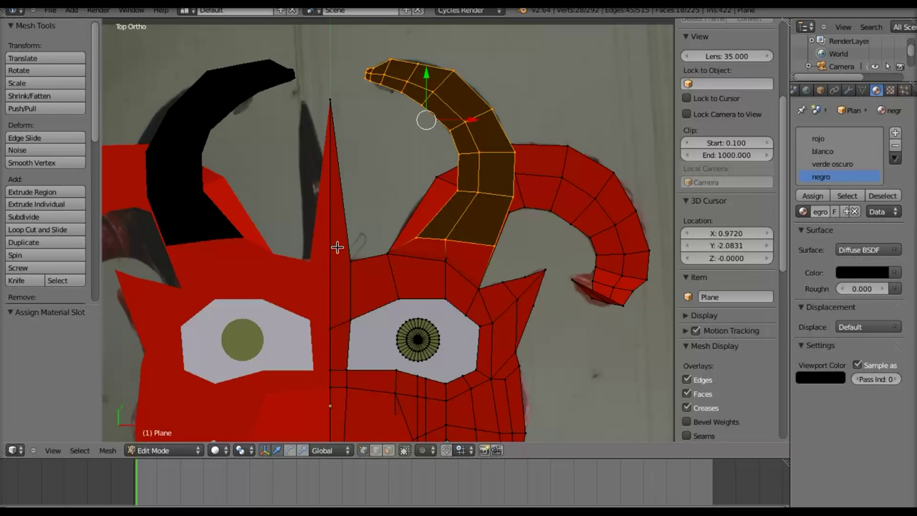
# - Deselect the horn faces and start a new edge loop cut
pyautogui.press('Tab')
pyautogui.press('Tab')
pyautogui.press('a')
pyautogui.hotkey('ctrl', 'r')
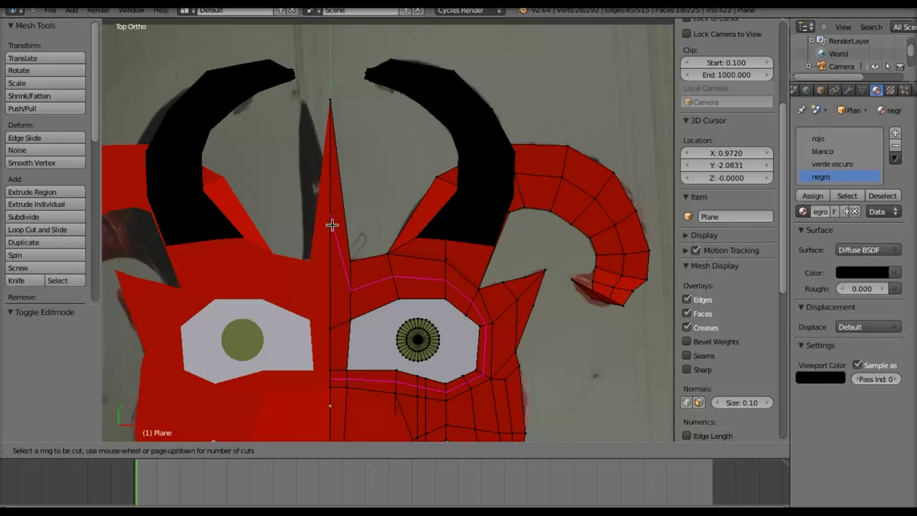
# - Insert the edge loop and move two spike vertices vertically to reshape the spike
pyautogui.click(338, 299)
pyautogui.click(337, 302)
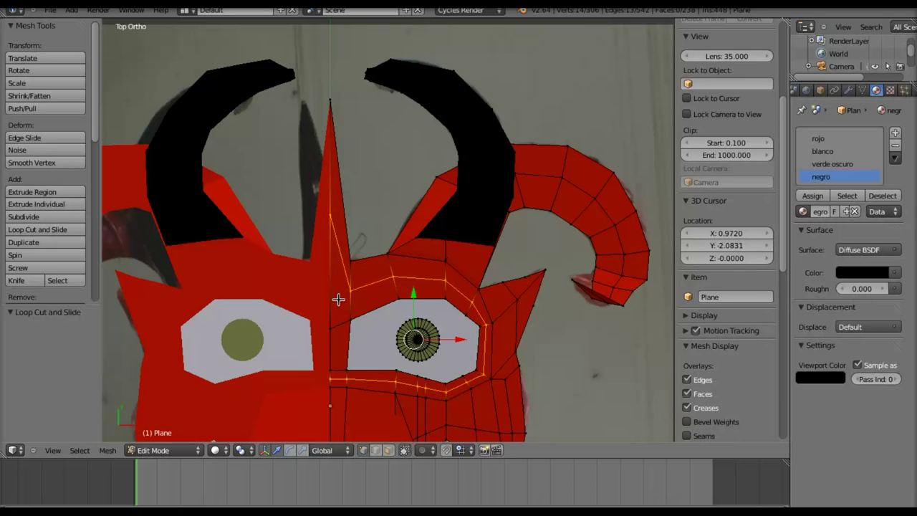
pyautogui.rightClick(331, 209)
pyautogui.press('g')
pyautogui.press('y')
pyautogui.click(330, 265)
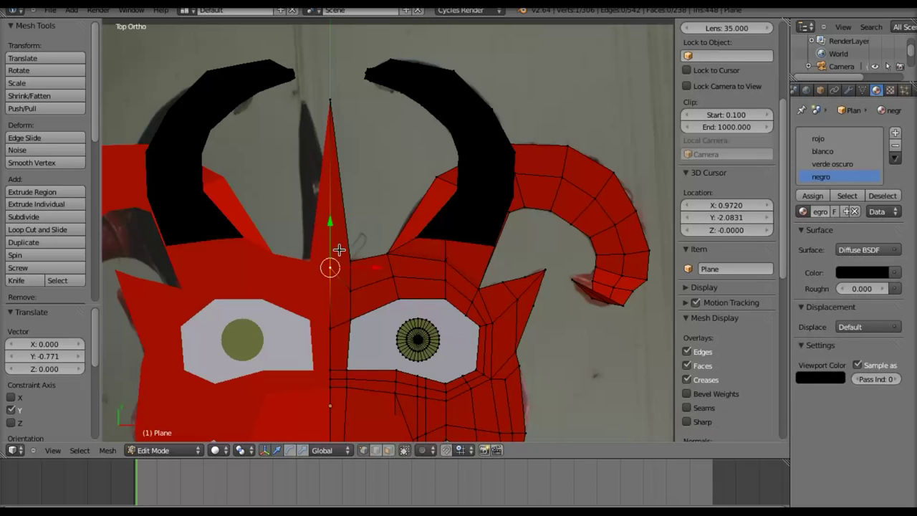
pyautogui.rightClick(350, 287)
pyautogui.press('g')
pyautogui.press('y')
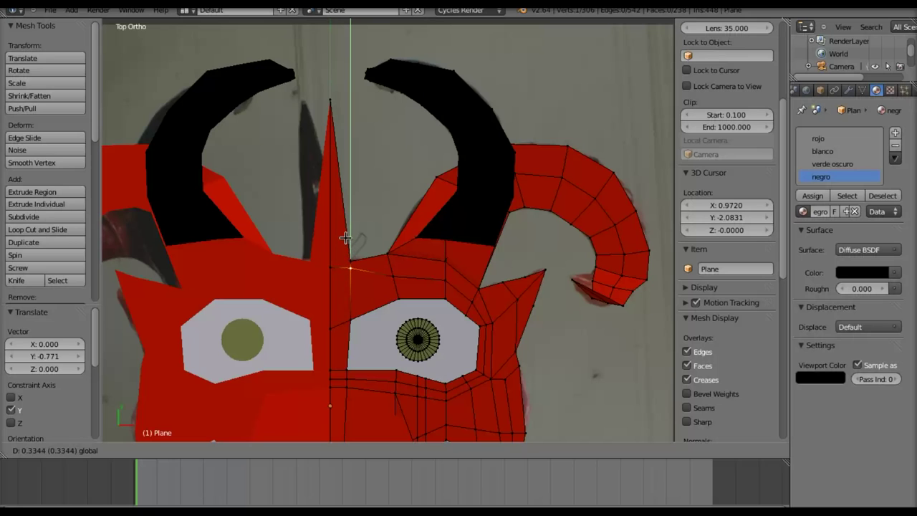
pyautogui.click(345, 236)
# - Slide the spike's base vertex sideways along the X axis
pyautogui.scroll(2, 341, 268)
pyautogui.scroll(1, 341, 270)
pyautogui.scroll(2, 339, 273)
pyautogui.rightClick(345, 292)
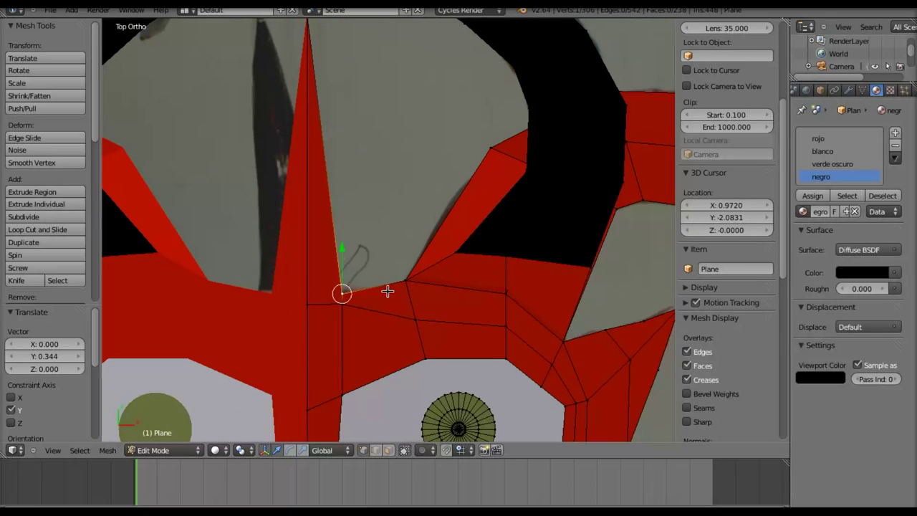
pyautogui.press('g')
pyautogui.press('x')
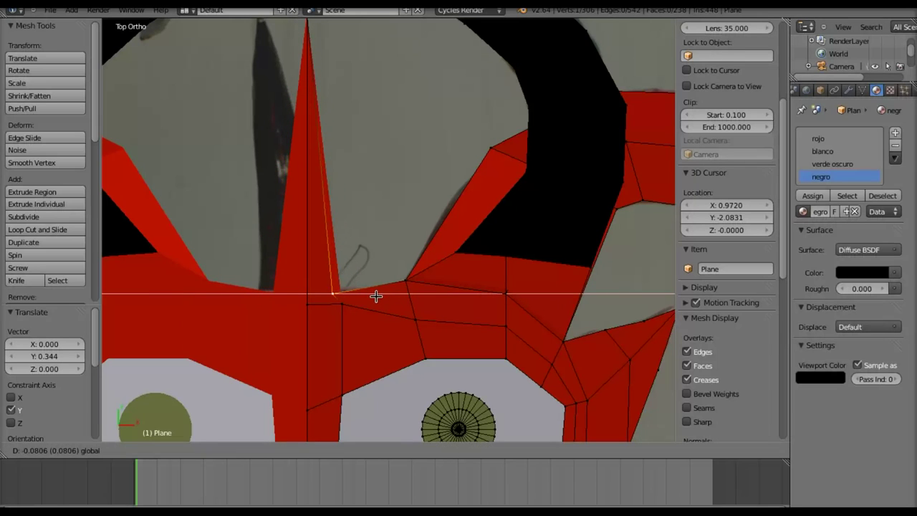
pyautogui.click(384, 296)
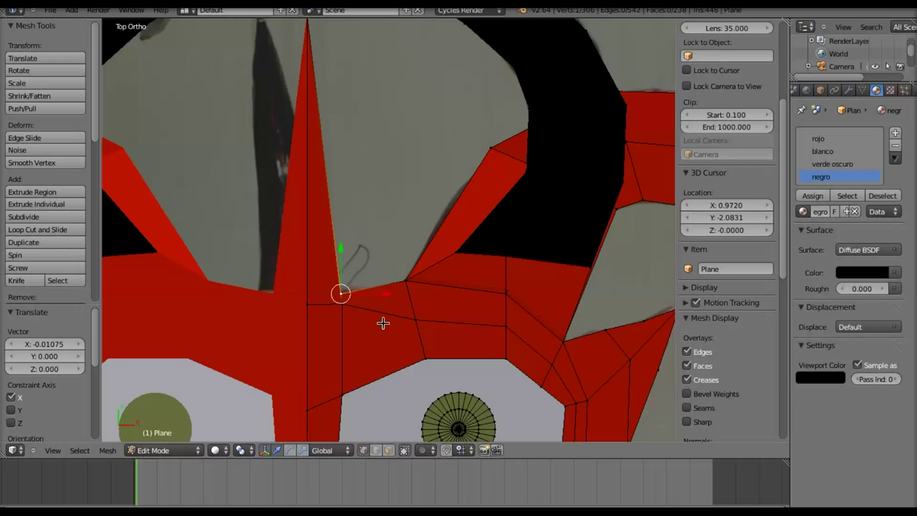
# - Select the tall forehead spike face and assign it the negro material
pyautogui.hotkey('ctrl', 'Tab')
pyautogui.press('3')
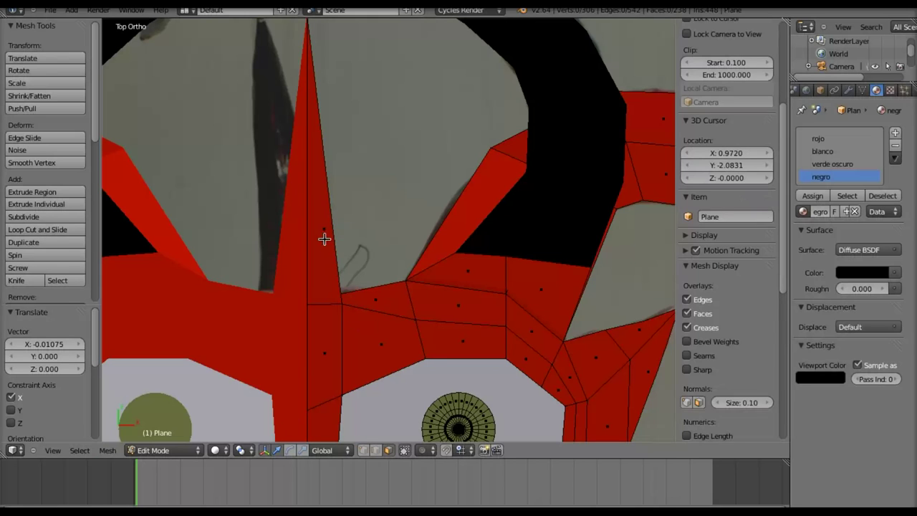
pyautogui.rightClick(322, 236)
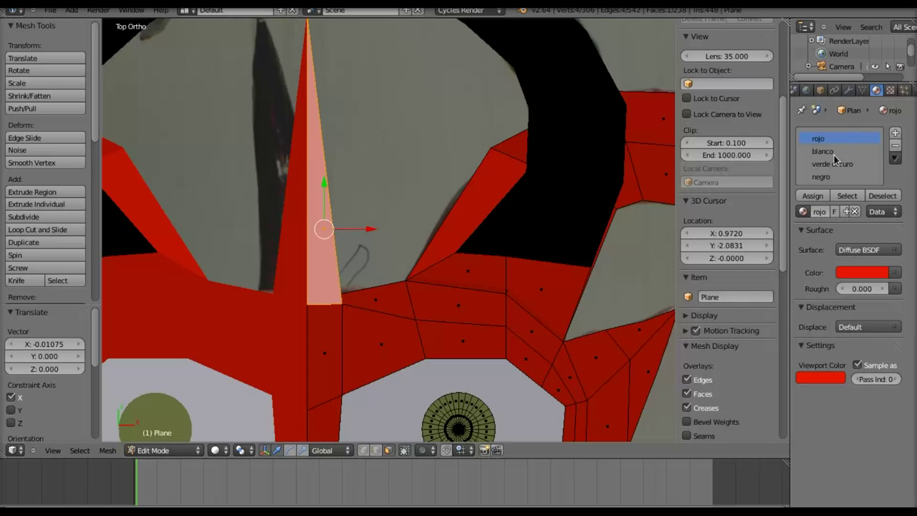
pyautogui.click(815, 177)
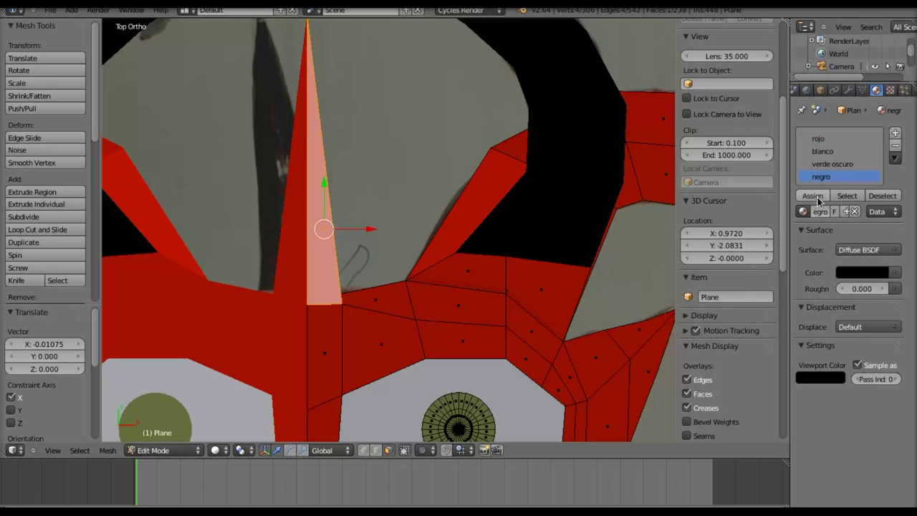
pyautogui.click(816, 199)
pyautogui.press('Tab')
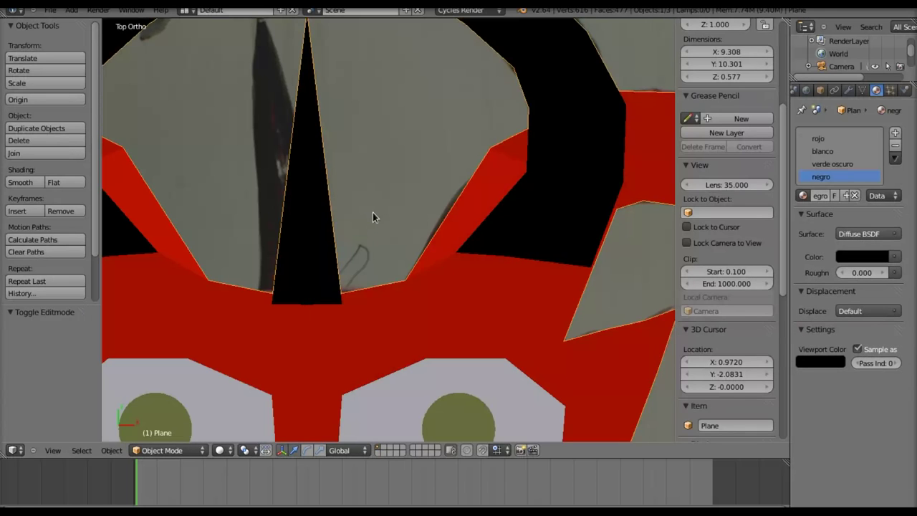
# - Toggle wireframe to compare the mask with the reference photo while panning across it
pyautogui.press('z')
pyautogui.scroll(-5, 373, 212)
pyautogui.moveTo(333, 259)
pyautogui.keyDown('shift'); pyautogui.mouseDown(button='middle')
pyautogui.moveTo(417, 181)
pyautogui.moveTo(420, 144)
pyautogui.mouseUp(button='middle'); pyautogui.keyUp('shift')
pyautogui.scroll(6, 453, 230)
pyautogui.scroll(-4, 459, 223)
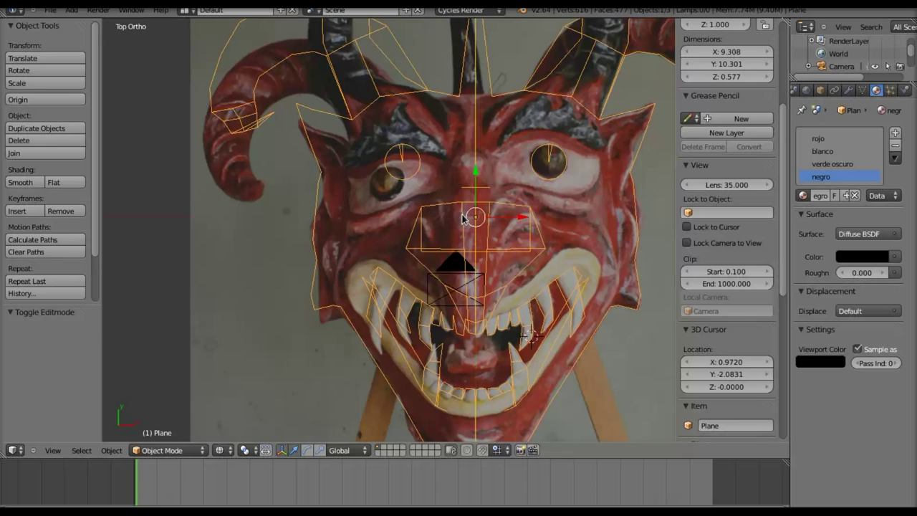
pyautogui.press('Tab')
pyautogui.keyDown('shift'); pyautogui.moveTo(523, 179); pyautogui.dragTo(450, 225, button='middle'); pyautogui.keyUp('shift')
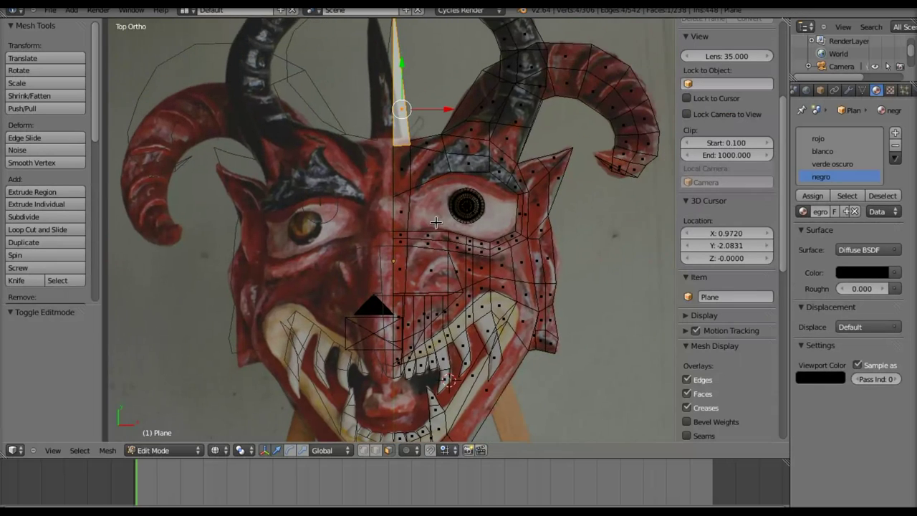
pyautogui.scroll(3, 450, 225)
pyautogui.scroll(2, 450, 224)
pyautogui.scroll(-4, 542, 230)
pyautogui.press('z')
pyautogui.scroll(-1, 542, 231)
pyautogui.scroll(-1, 511, 231)
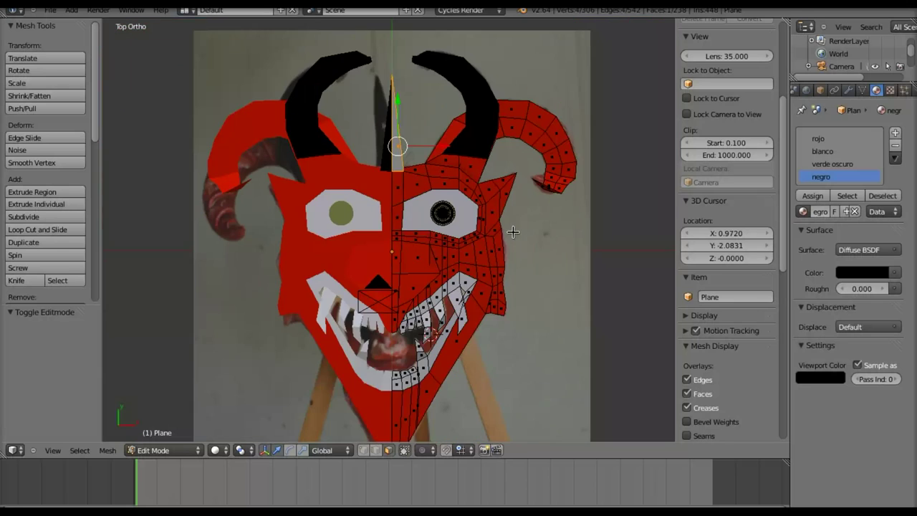
pyautogui.press('Tab')
# - Zoom to the eye with the reference visible, re-enter Edit Mode and select the iris
pyautogui.scroll(-1, 444, 221)
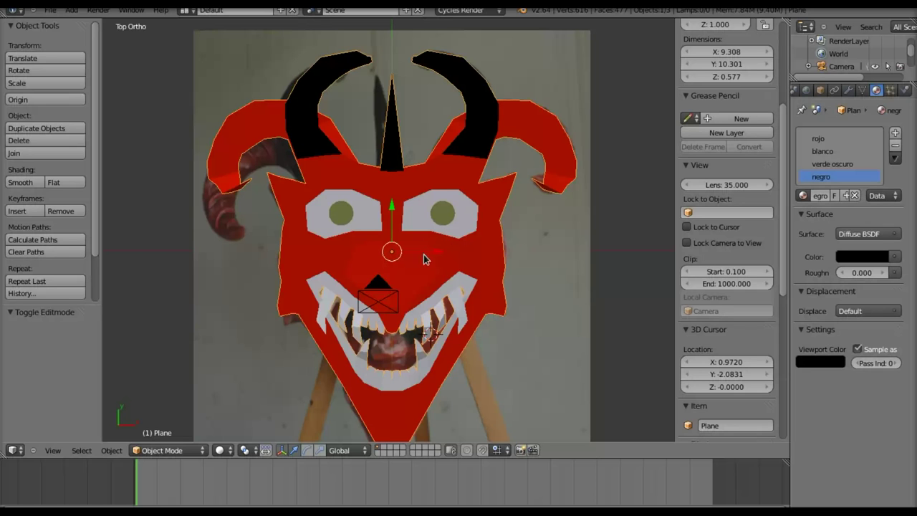
pyautogui.scroll(2, 415, 319)
pyautogui.scroll(4, 413, 317)
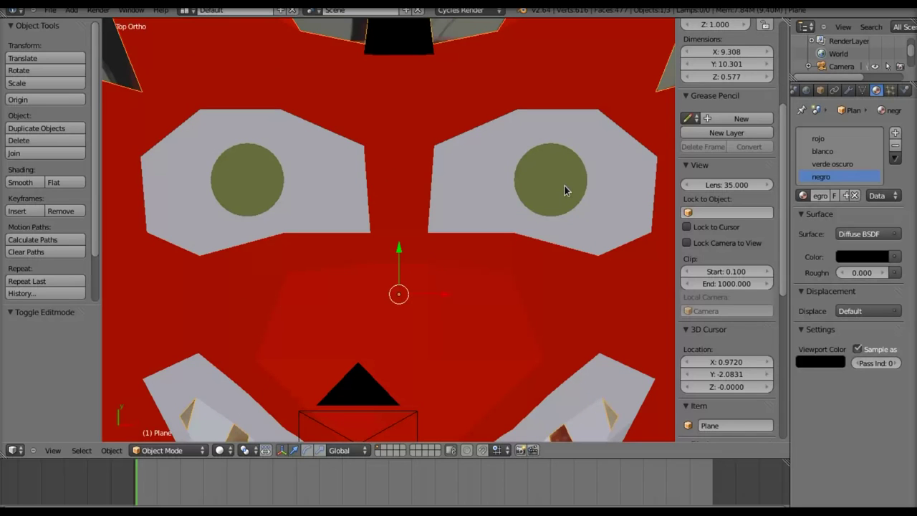
pyautogui.press('z')
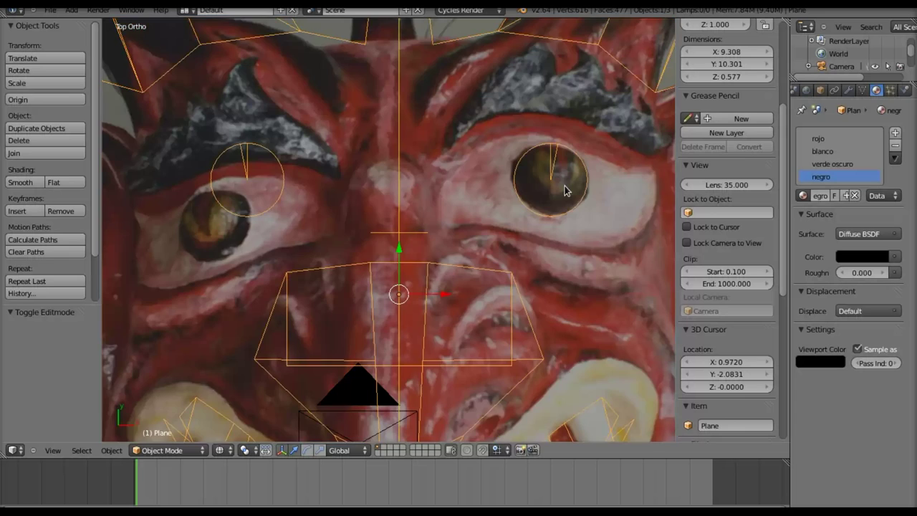
pyautogui.scroll(3, 563, 187)
pyautogui.scroll(-1, 563, 186)
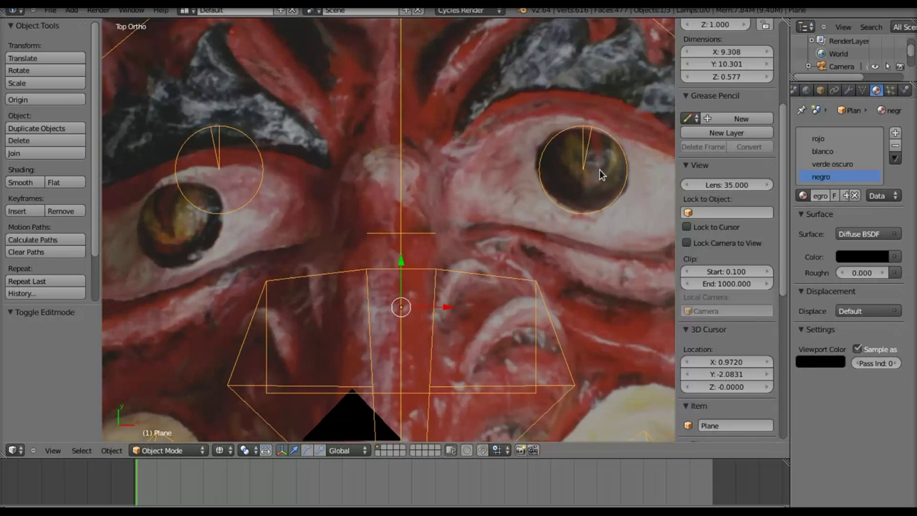
pyautogui.press('Tab')
pyautogui.rightClick(585, 171)
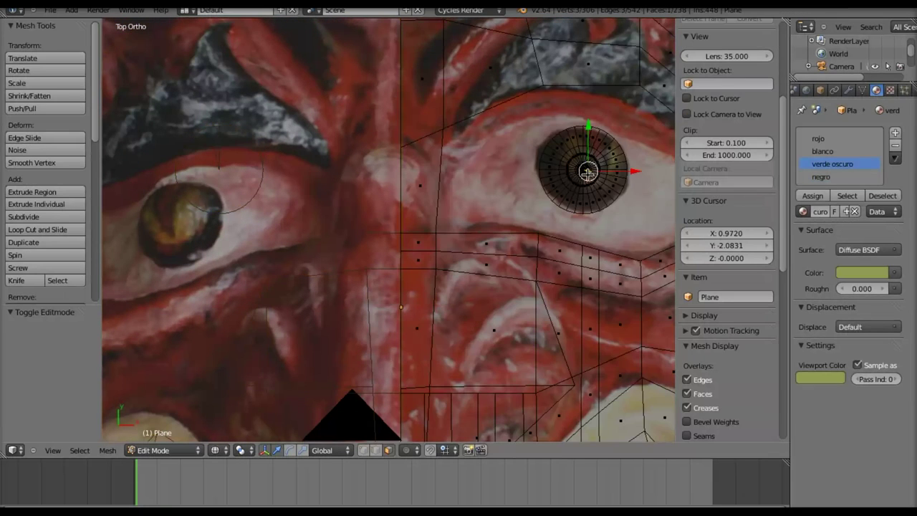
# - In vertex select, pick the top iris wedge and assign it the red rojo material
pyautogui.scroll(2, 624, 163)
pyautogui.scroll(1, 593, 215)
pyautogui.keyDown('shift'); pyautogui.moveTo(593, 215); pyautogui.dragTo(501, 278, button='middle'); pyautogui.keyUp('shift')
pyautogui.scroll(2, 501, 278)
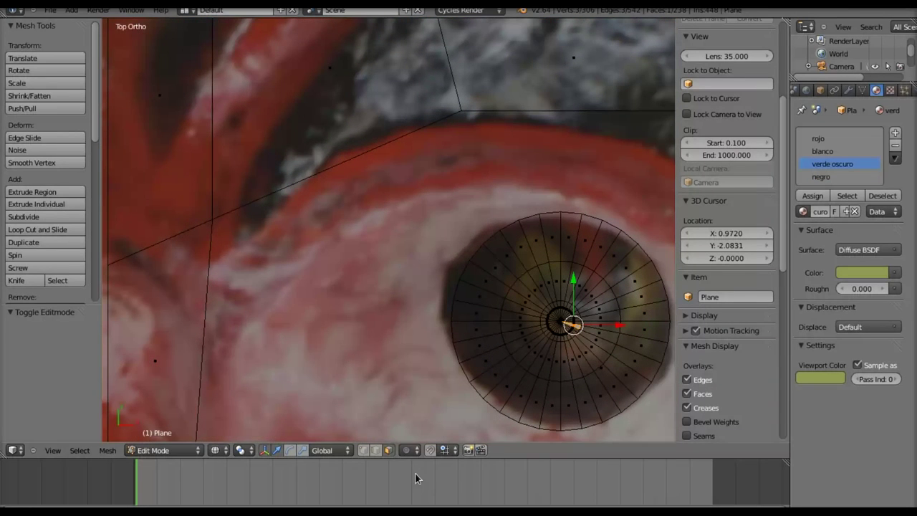
pyautogui.click(364, 452)
pyautogui.rightClick(571, 326)
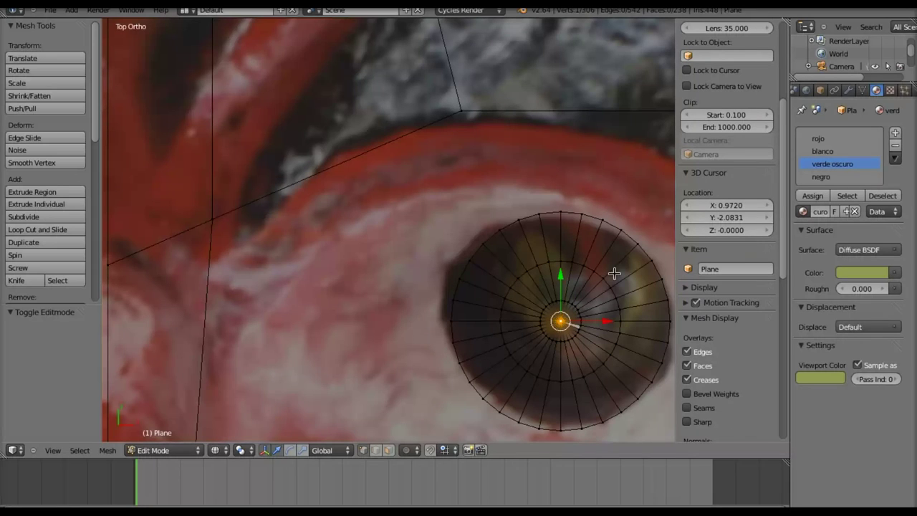
pyautogui.keyDown('shift'); pyautogui.rightClick(560, 213); pyautogui.keyUp('shift')
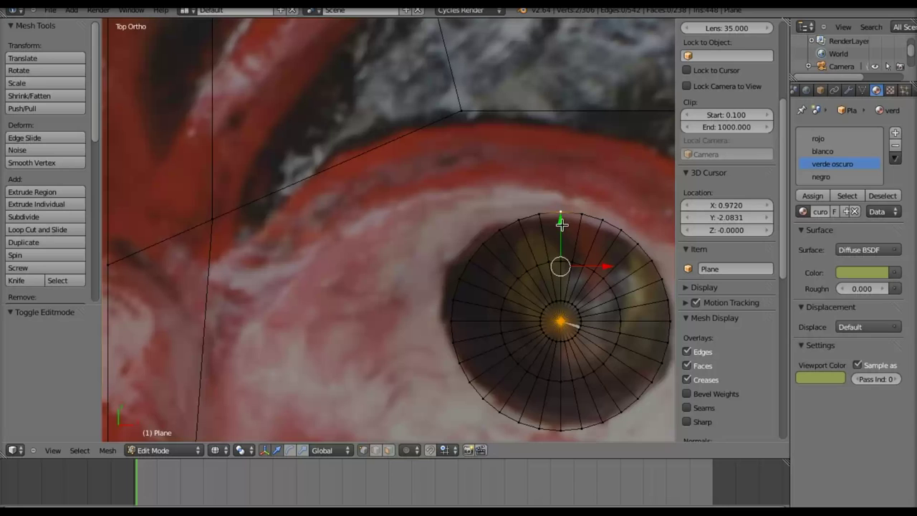
pyautogui.keyDown('ctrl'); pyautogui.rightClick(562, 223); pyautogui.keyUp('ctrl')
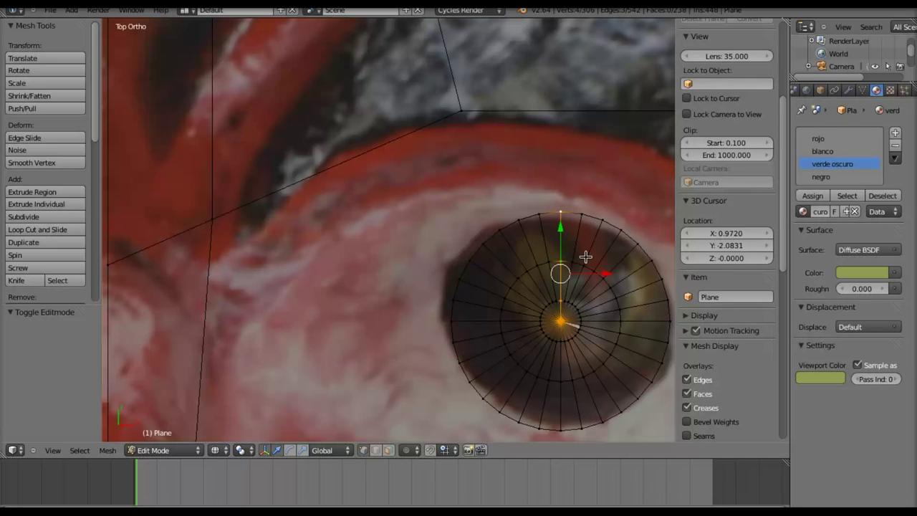
pyautogui.keyDown('ctrl'); pyautogui.rightClick(578, 237); pyautogui.keyUp('ctrl')
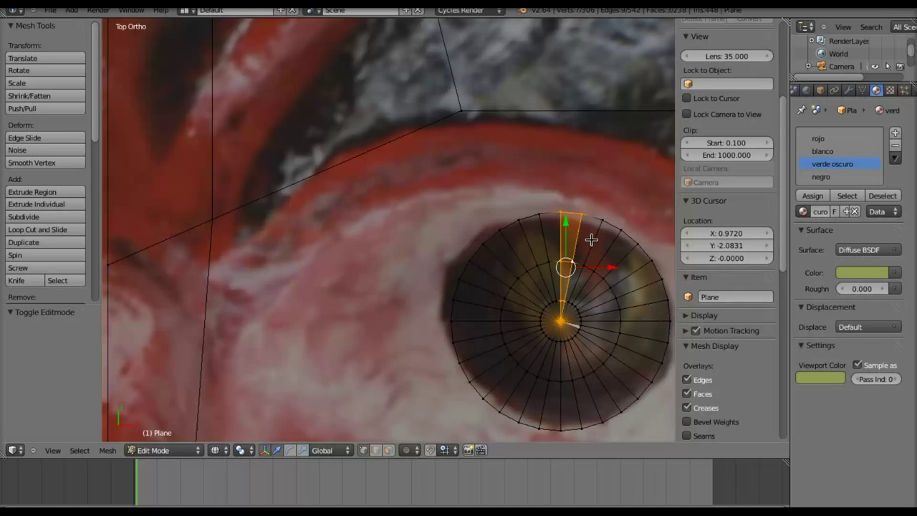
pyautogui.keyDown('ctrl'); pyautogui.rightClick(589, 249); pyautogui.keyUp('ctrl')
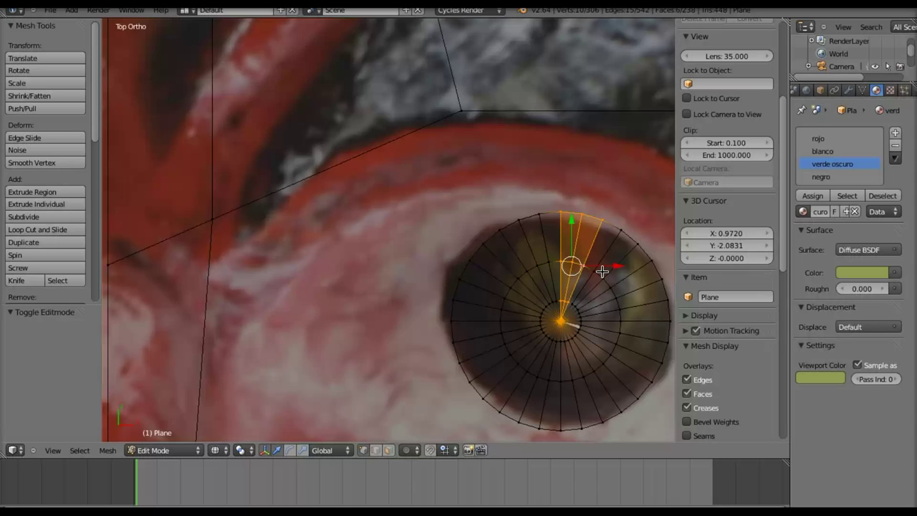
pyautogui.click(823, 139)
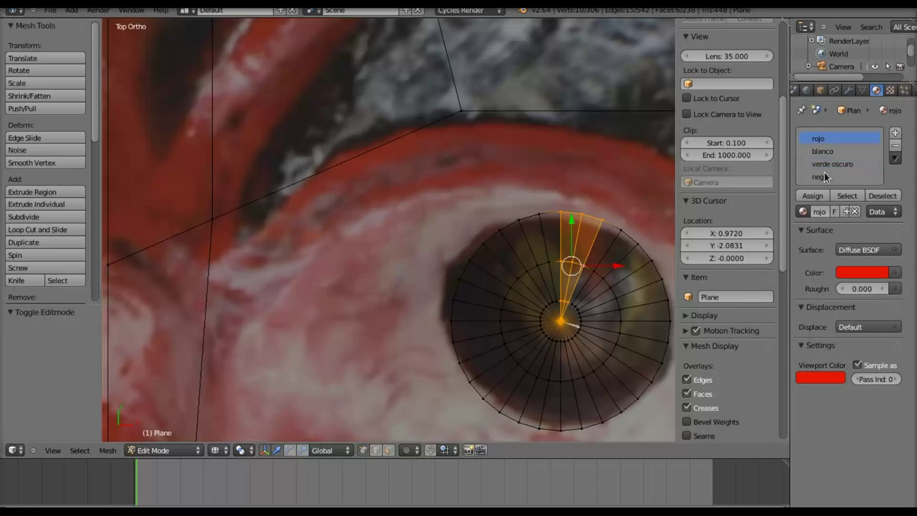
pyautogui.click(814, 196)
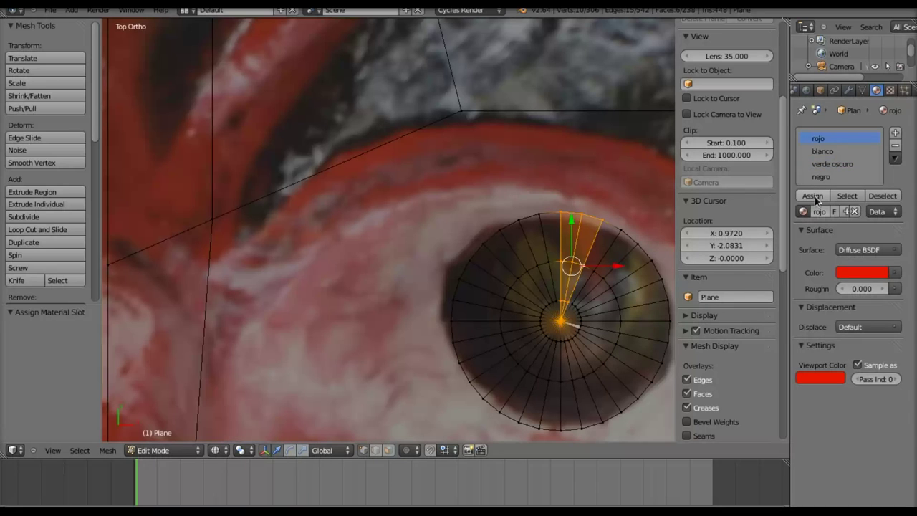
# - Select the two wedges flanking it, assign negro, and return to Object Mode
pyautogui.rightClick(539, 214)
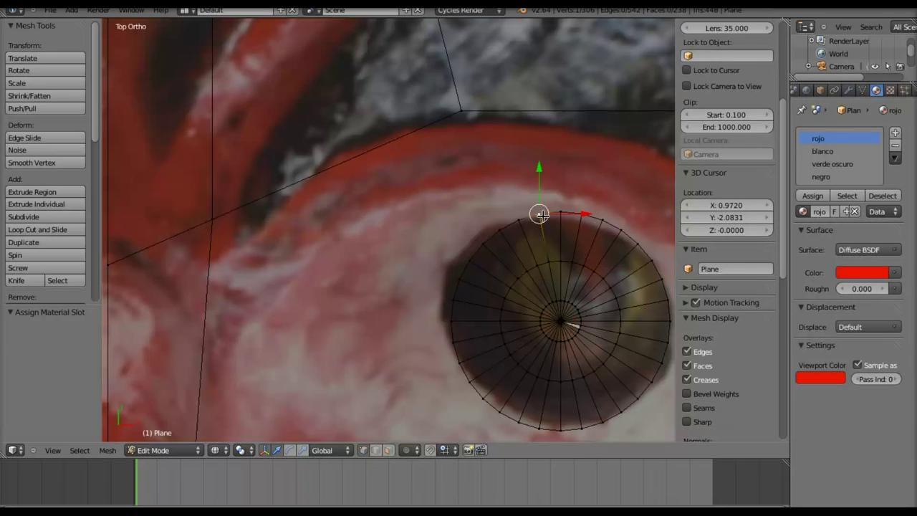
pyautogui.keyDown('shift'); pyautogui.rightClick(549, 259); pyautogui.keyUp('shift')
pyautogui.keyDown('shift'); pyautogui.rightClick(559, 247); pyautogui.keyUp('shift')
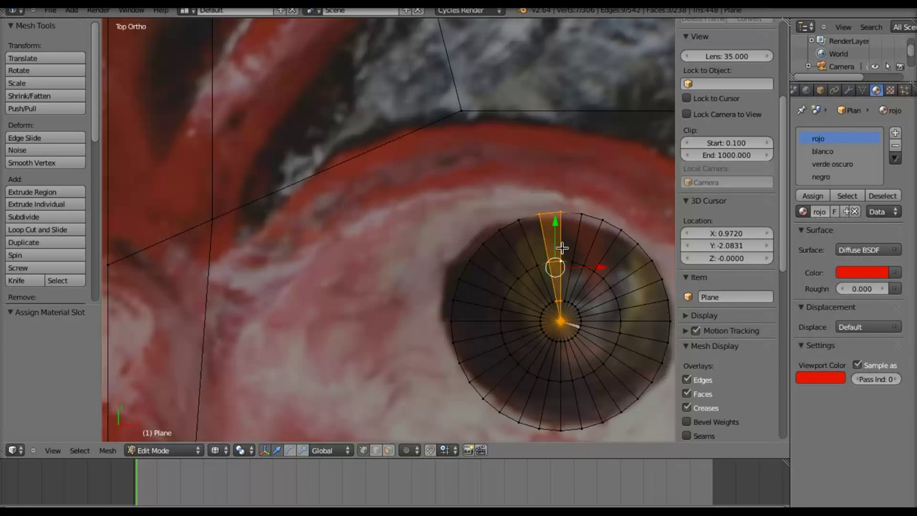
pyautogui.keyDown('shift'); pyautogui.rightClick(596, 241); pyautogui.keyUp('shift')
pyautogui.keyDown('shift'); pyautogui.rightClick(614, 245); pyautogui.keyUp('shift')
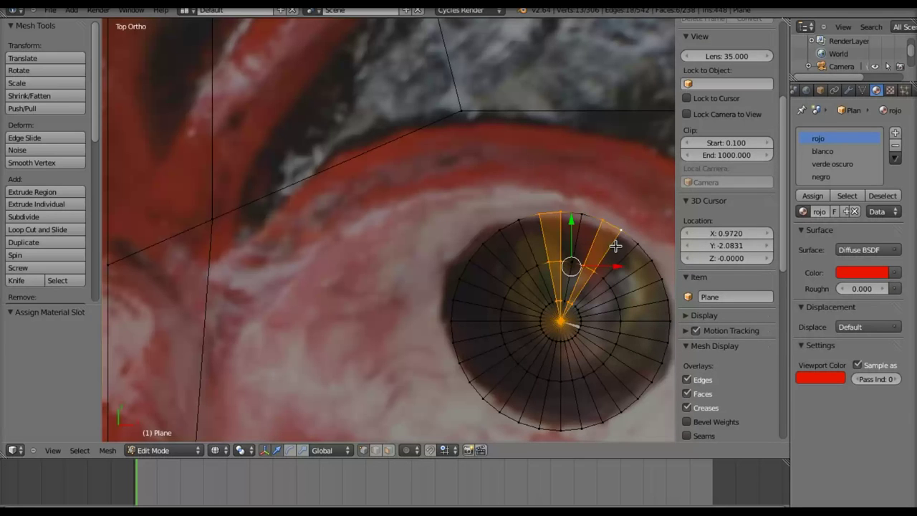
pyautogui.click(830, 177)
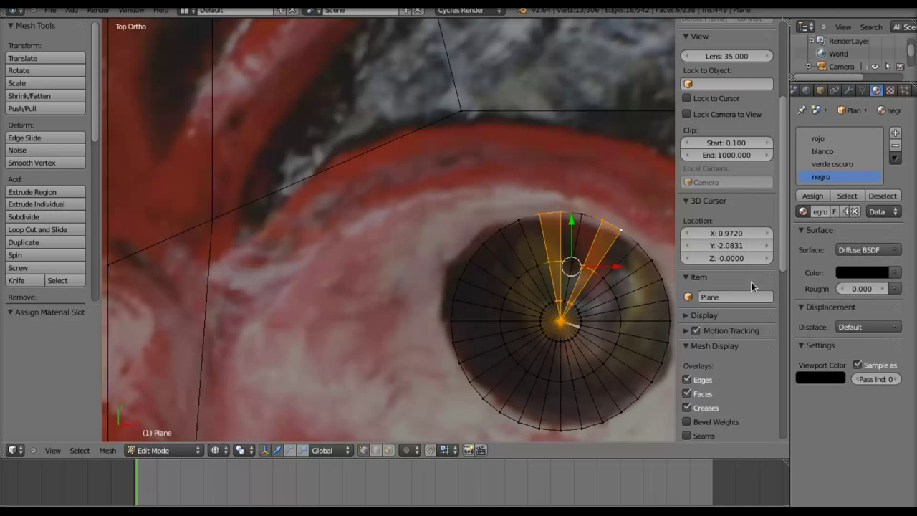
pyautogui.click(813, 197)
pyautogui.press('Tab')
pyautogui.hotkey('alt', 'z')
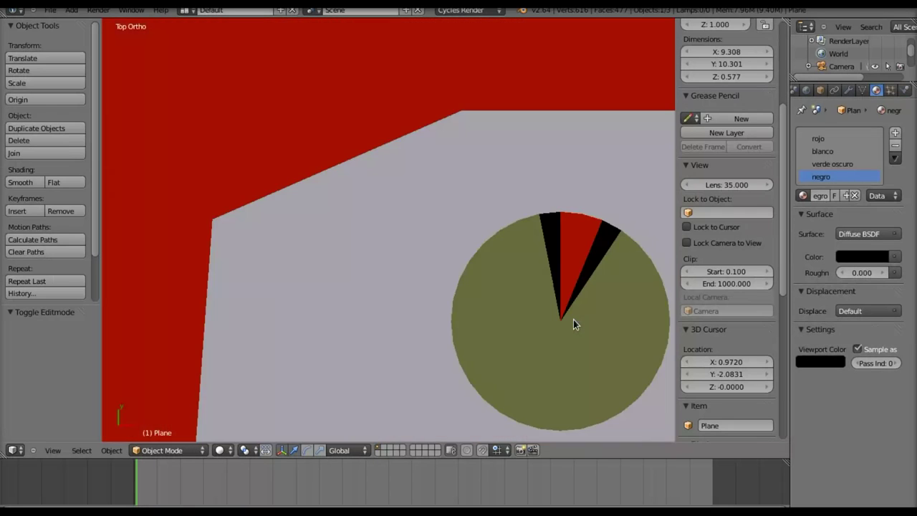
# - Move the eye's centre vertex down along Y, then undo that move
pyautogui.scroll(-3, 552, 322)
pyautogui.scroll(-3, 535, 327)
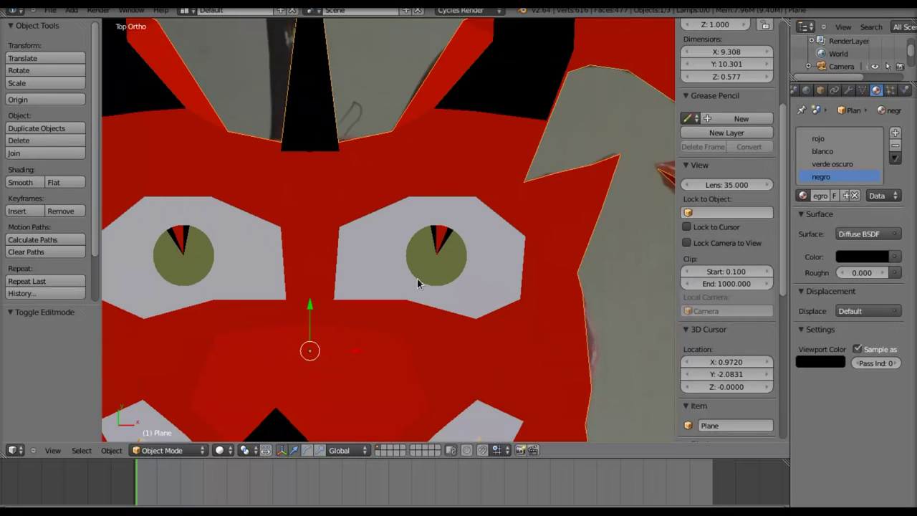
pyautogui.scroll(2, 416, 279)
pyautogui.scroll(2, 533, 283)
pyautogui.press('Tab')
pyautogui.scroll(2, 533, 286)
pyautogui.scroll(2, 563, 345)
pyautogui.rightClick(595, 341)
pyautogui.press('g')
pyautogui.press('y')
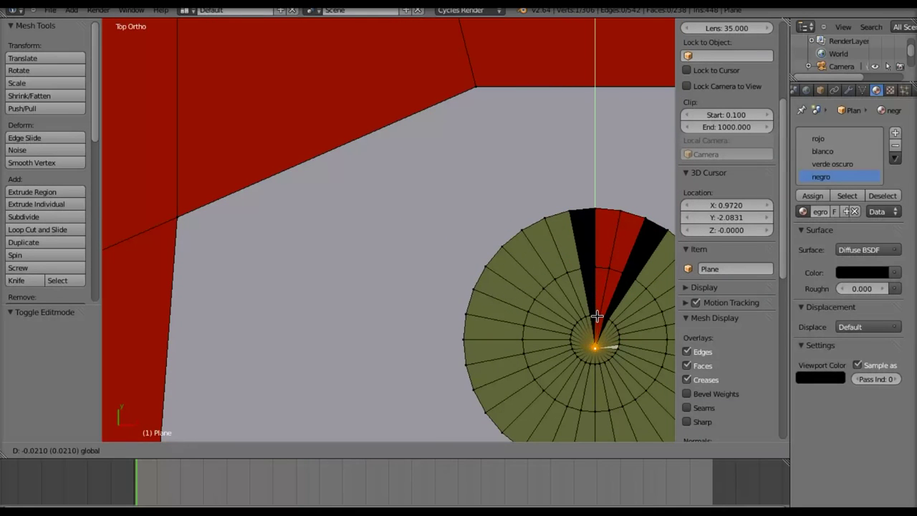
pyautogui.click(597, 316)
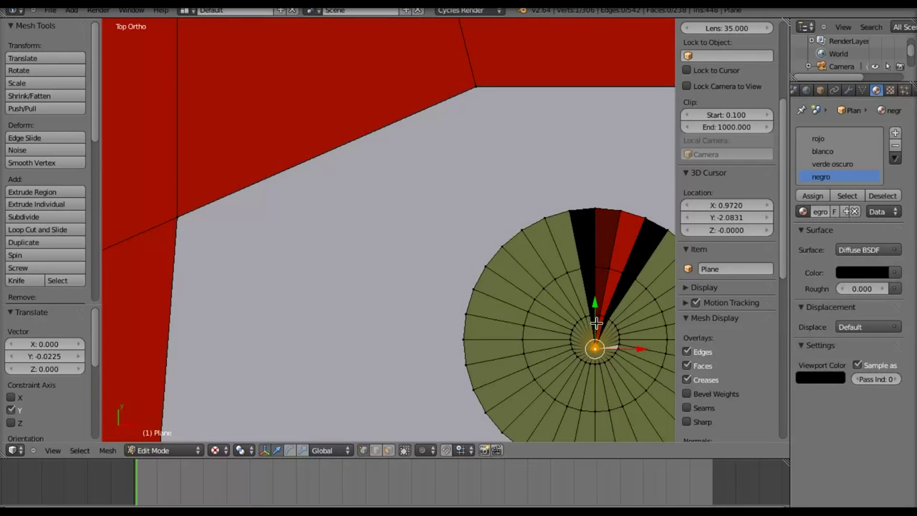
pyautogui.scroll(-4, 596, 324)
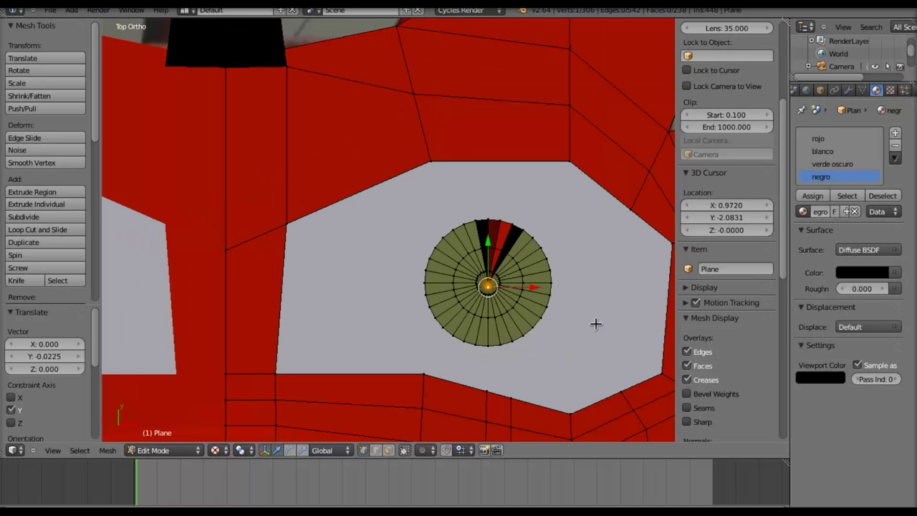
pyautogui.hotkey('ctrl', 'z')
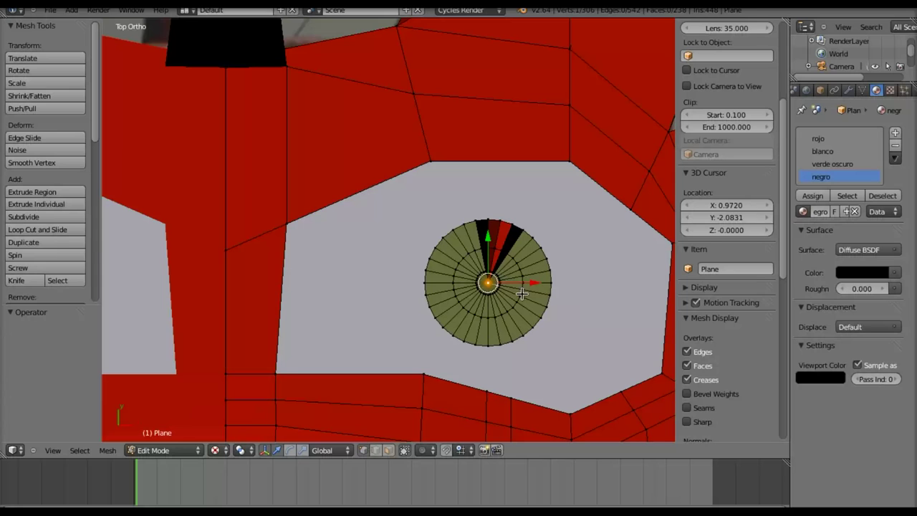
# - In Object Mode, undo and redo to compare pupil shapes, keeping the black and red wedges
pyautogui.press('Tab')
pyautogui.scroll(-4, 480, 310)
pyautogui.scroll(5, 418, 288)
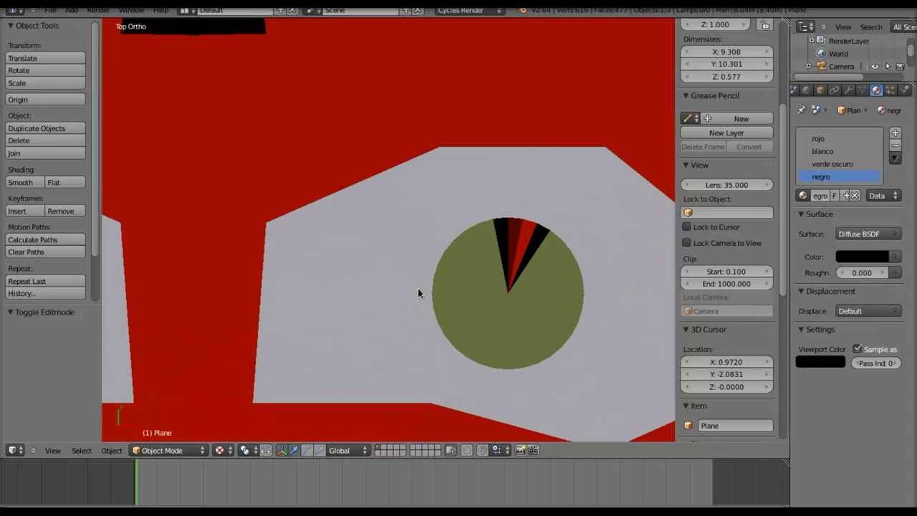
pyautogui.scroll(2, 418, 288)
pyautogui.hotkey('ctrl', 'z')
pyautogui.hotkey('ctrl', 'z')
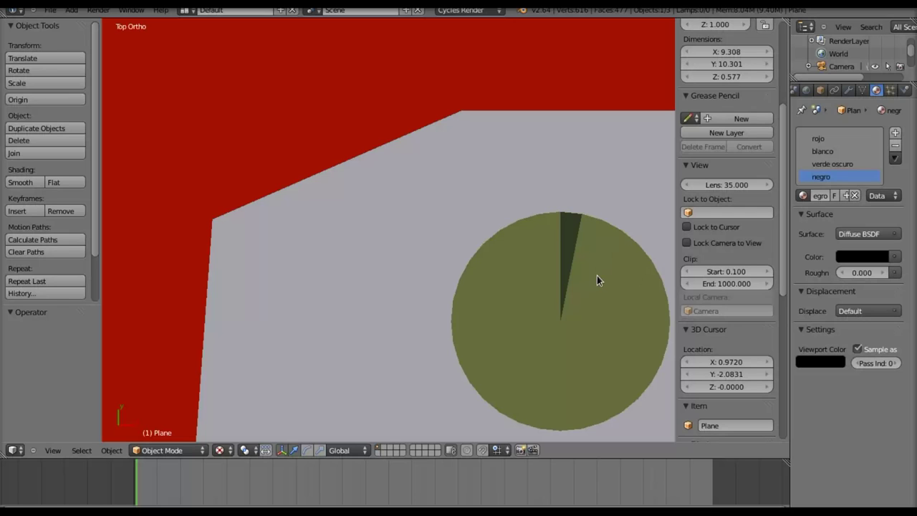
pyautogui.hotkey('ctrl', 'shift', 'z')
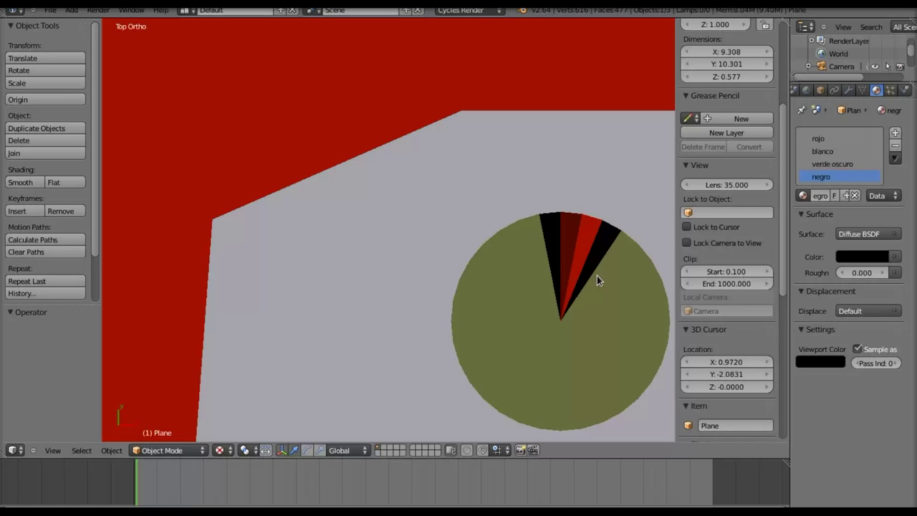
pyautogui.scroll(2, 599, 276)
pyautogui.scroll(-3, 595, 285)
pyautogui.keyDown('shift'); pyautogui.moveTo(580, 283); pyautogui.dragTo(555, 272, button='middle'); pyautogui.keyUp('shift')
# - Back in Edit Mode, select two top rim vertices and the pupil disc's centre vertex
pyautogui.press('Tab')
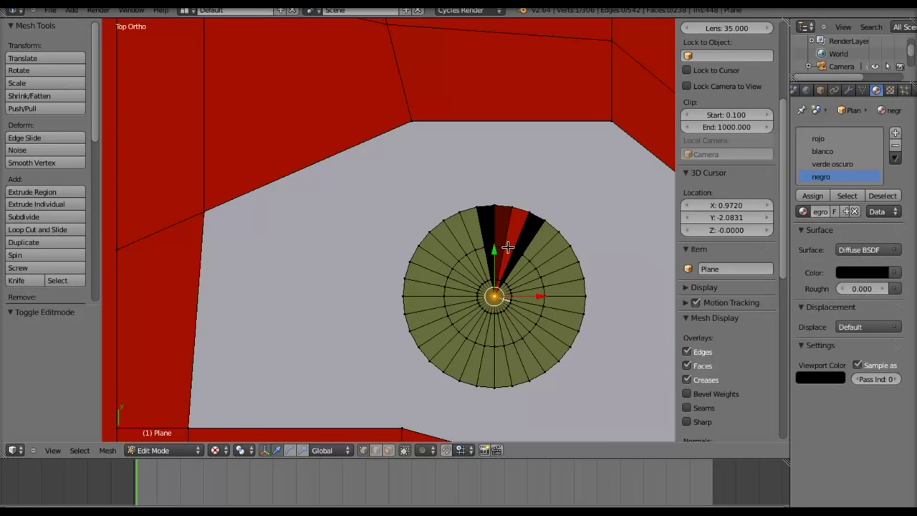
pyautogui.scroll(2, 508, 248)
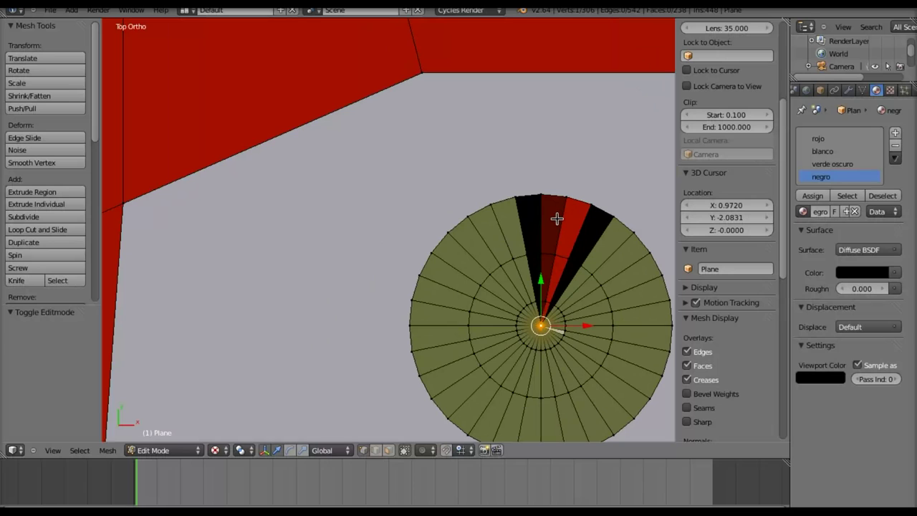
pyautogui.rightClick(528, 197)
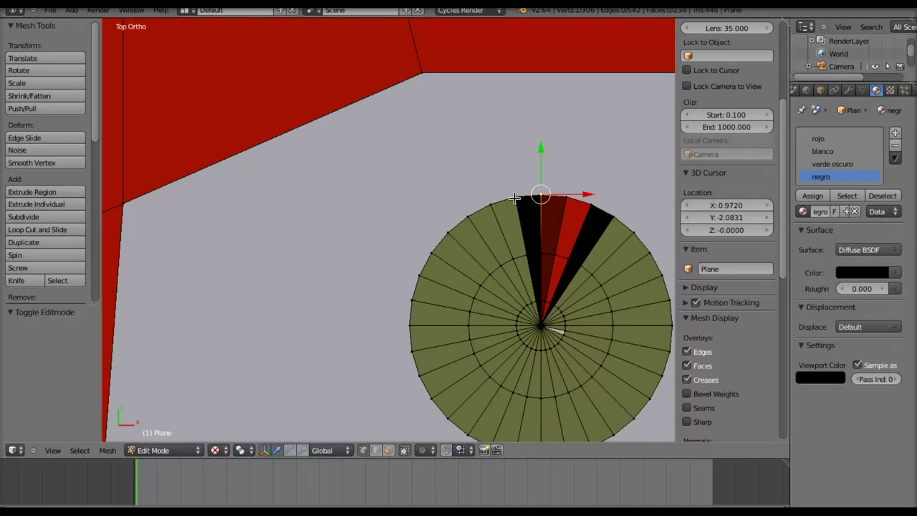
pyautogui.rightClick(567, 199)
pyautogui.rightClick(544, 327)
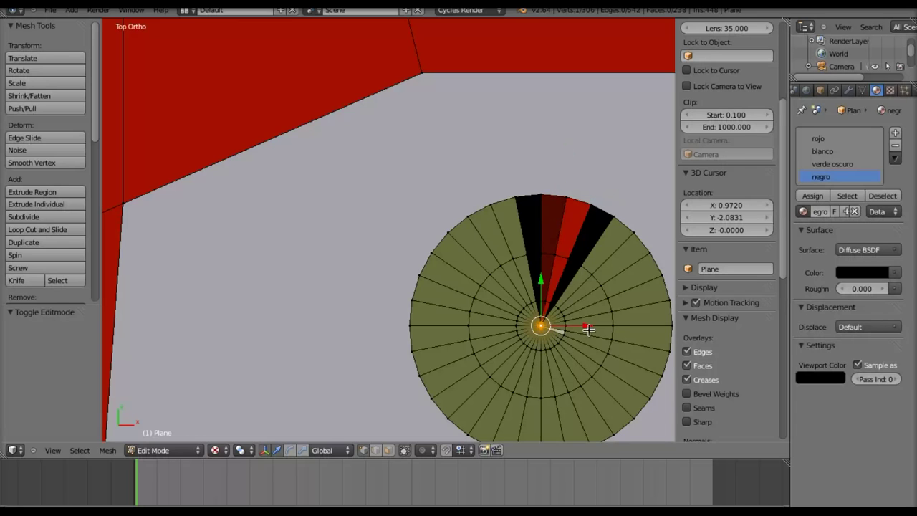
pyautogui.scroll(-4, 573, 317)
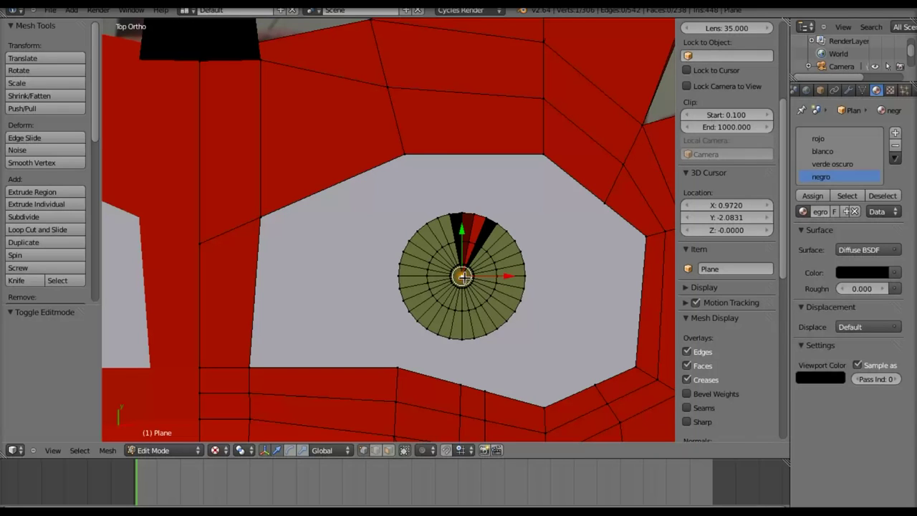
# - Turn on proportional editing, move the pupil's centre vertices with smooth falloff, then slide one vertex along X
pyautogui.press('o')
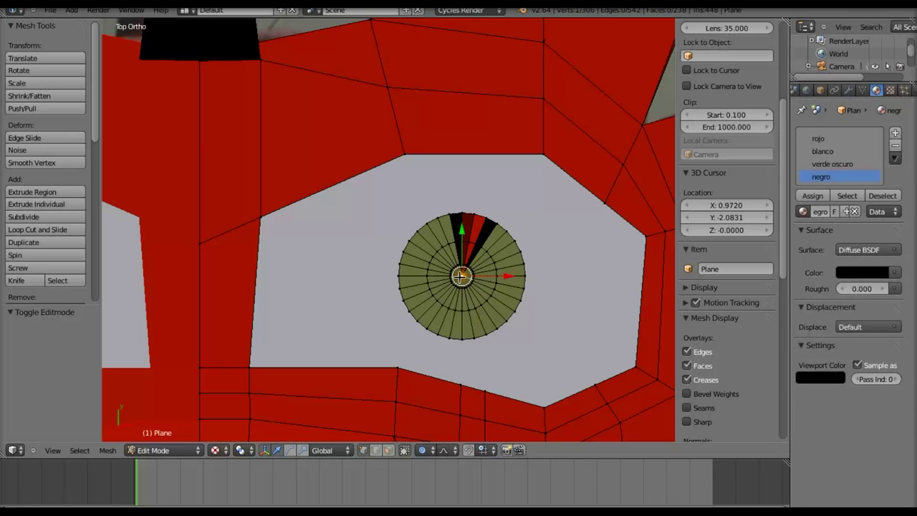
pyautogui.scroll(-1, 459, 276)
pyautogui.scroll(-4, 459, 276)
pyautogui.scroll(2, 459, 276)
pyautogui.scroll(3, 459, 276)
pyautogui.press('g')
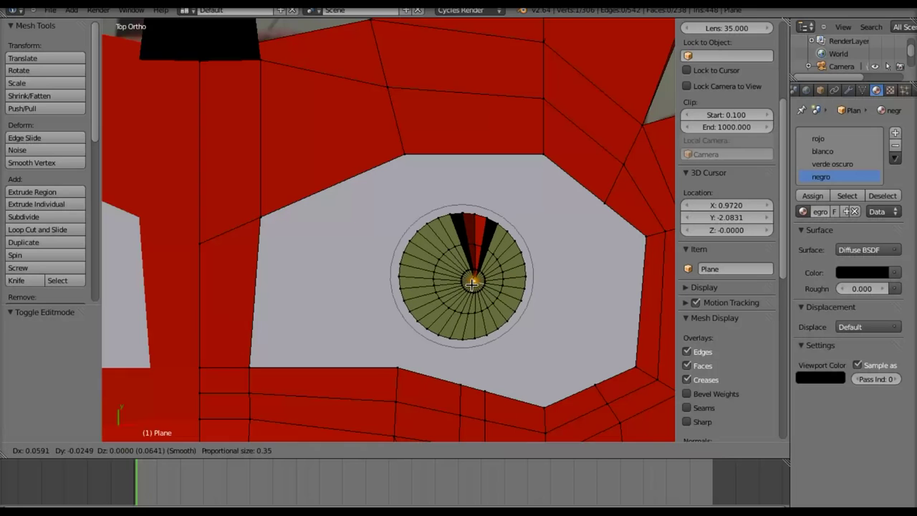
pyautogui.click(473, 288)
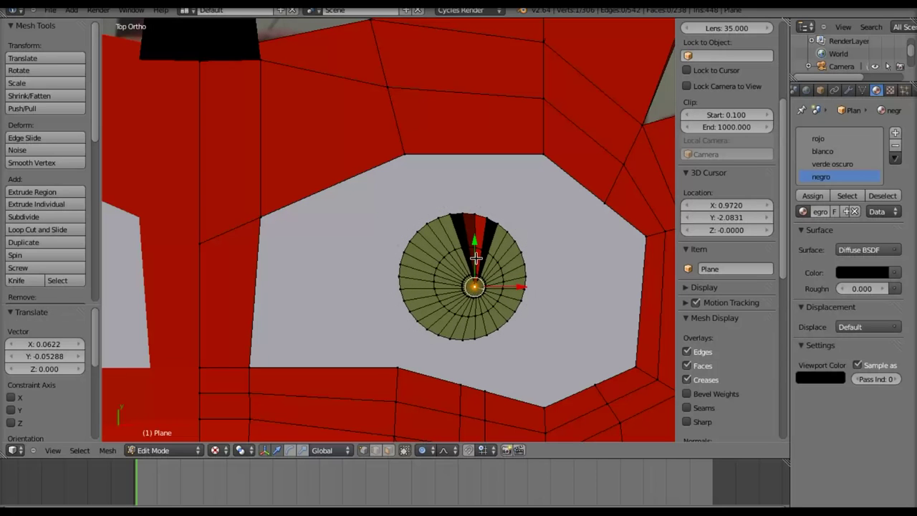
pyautogui.rightClick(476, 247)
pyautogui.moveTo(496, 247); pyautogui.dragTo(510, 248)
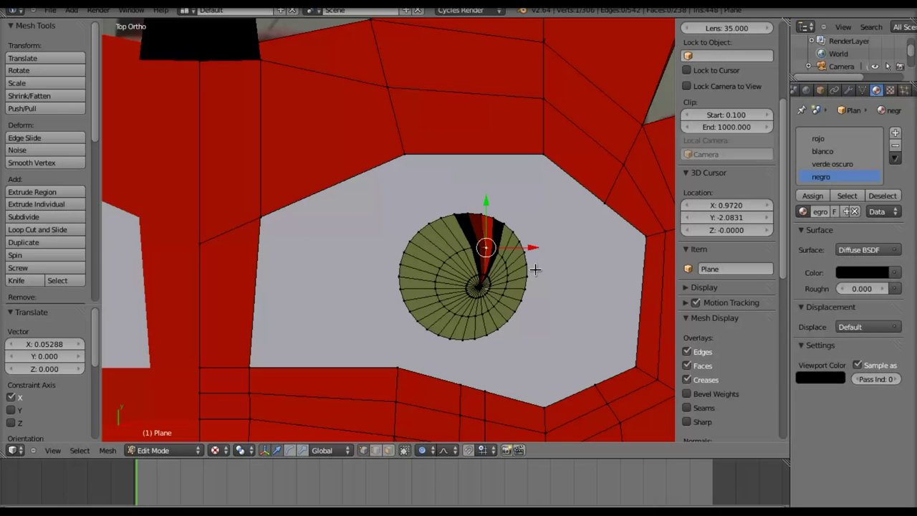
# - Check the eyes in Object Mode, then return to editing the pupil mesh
pyautogui.press('Tab')
pyautogui.scroll(-4, 524, 270)
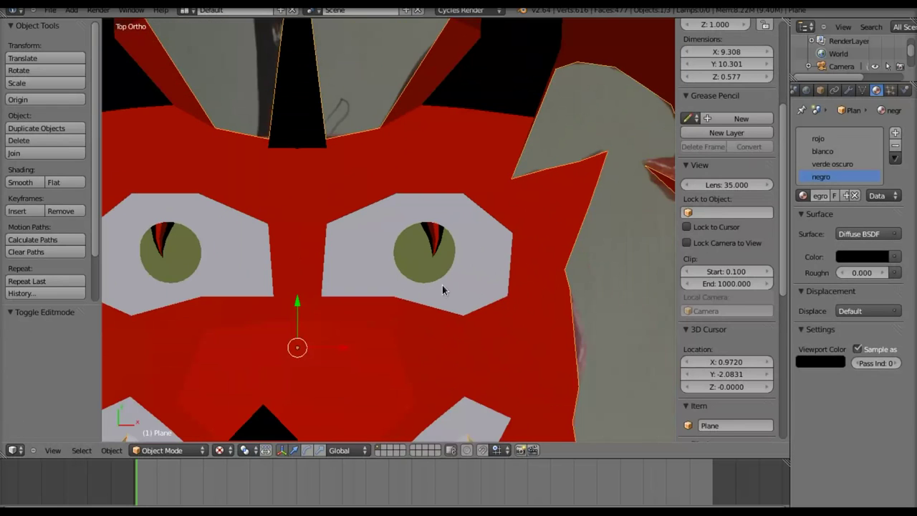
pyautogui.scroll(-4, 416, 283)
pyautogui.scroll(3, 418, 281)
pyautogui.scroll(3, 419, 282)
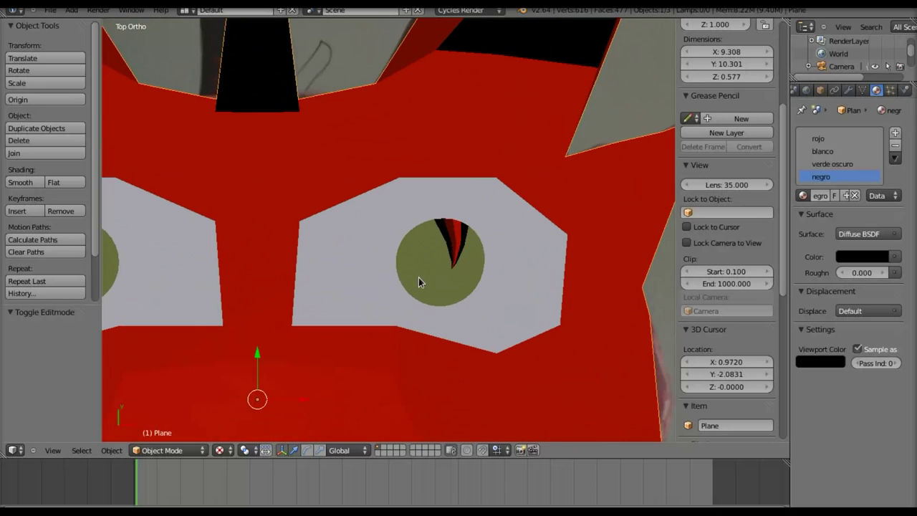
pyautogui.press('Tab')
pyautogui.scroll(5, 451, 271)
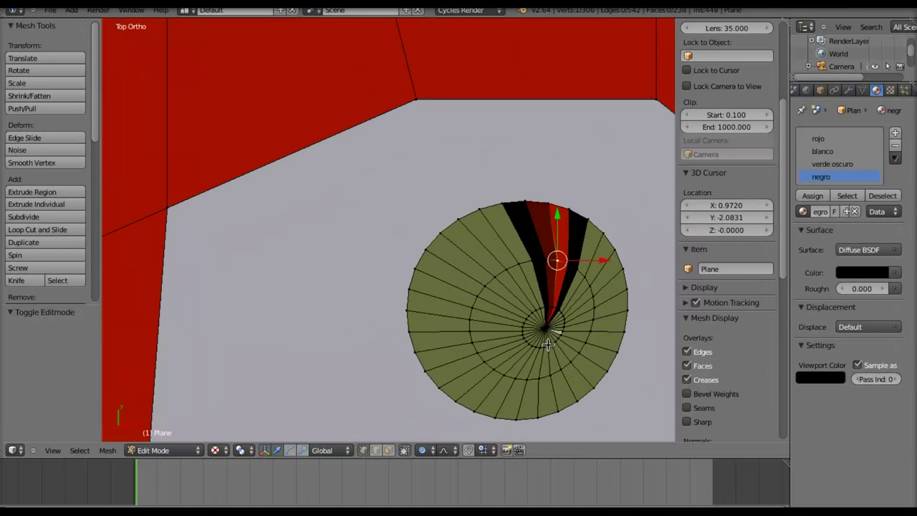
# - Nudge the centre vertex slightly down along Y and sideways along X, then view the whole mask
pyautogui.press('g')
pyautogui.press('y')
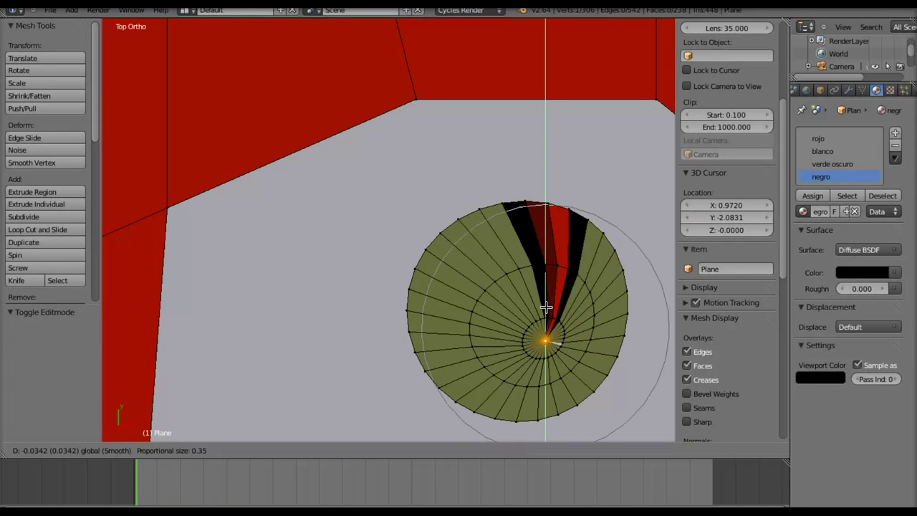
pyautogui.click(587, 336)
pyautogui.press('g')
pyautogui.press('x')
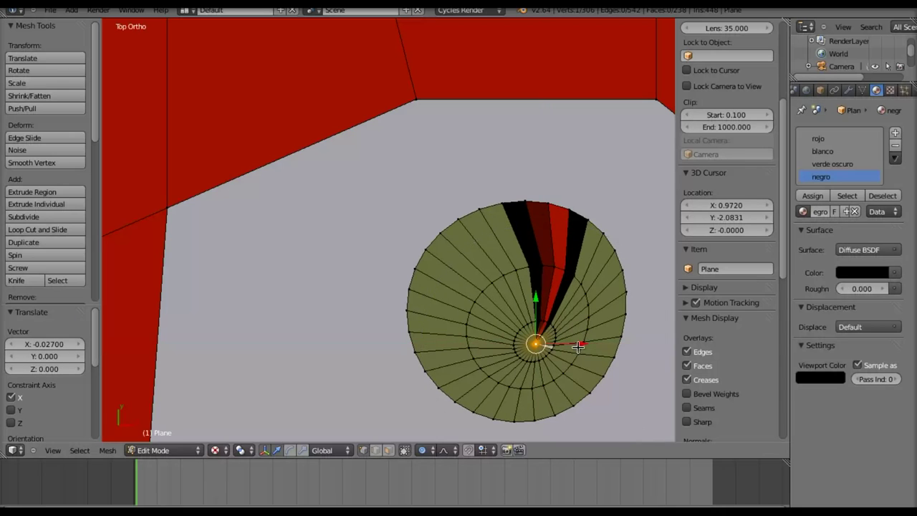
pyautogui.click(577, 346)
pyautogui.scroll(-4, 569, 333)
pyautogui.press('Tab')
pyautogui.scroll(-3, 487, 269)
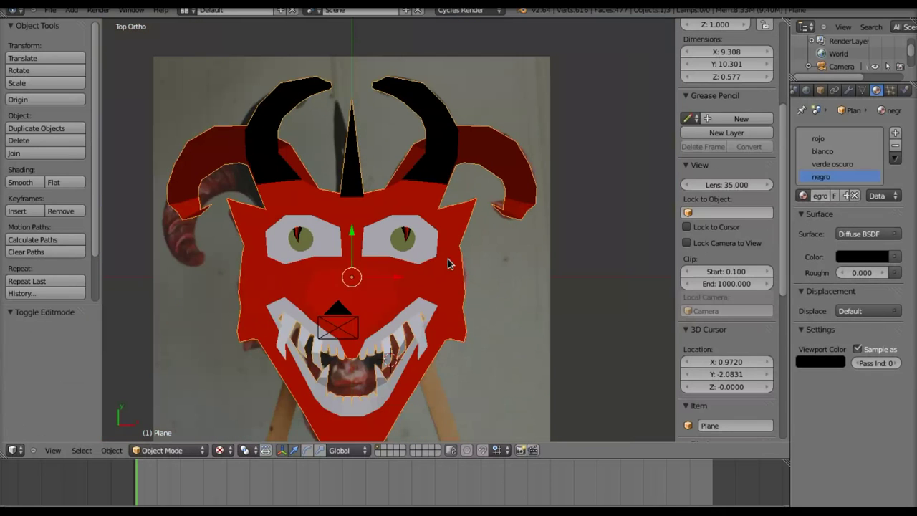
# - Save over the blend file and centre the mask in the view
pyautogui.hotkey('ctrl', 's')
pyautogui.click(448, 263)
pyautogui.scroll(-1, 396, 268)
pyautogui.keyDown('shift'); pyautogui.moveTo(342, 287); pyautogui.dragTo(382, 234, button='middle'); pyautogui.keyUp('shift')
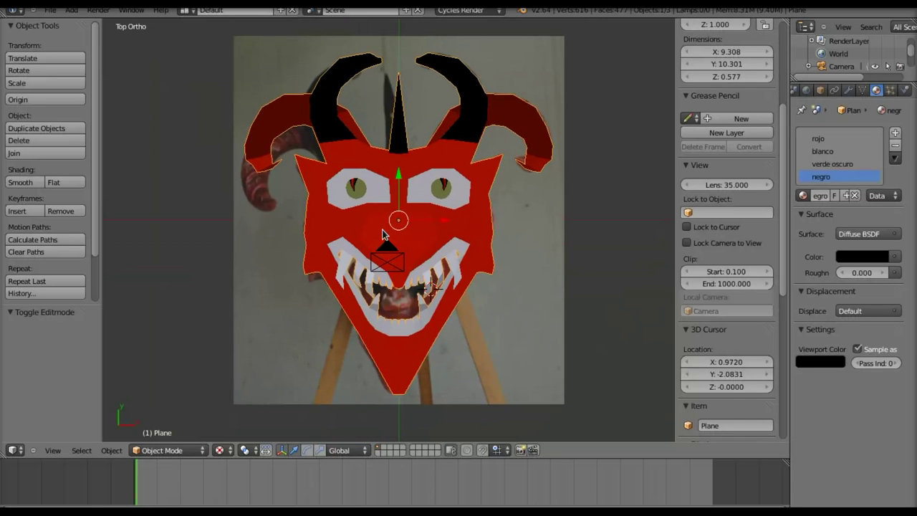
# - Render a test image of the mask, then look through the camera
pyautogui.press('F12')
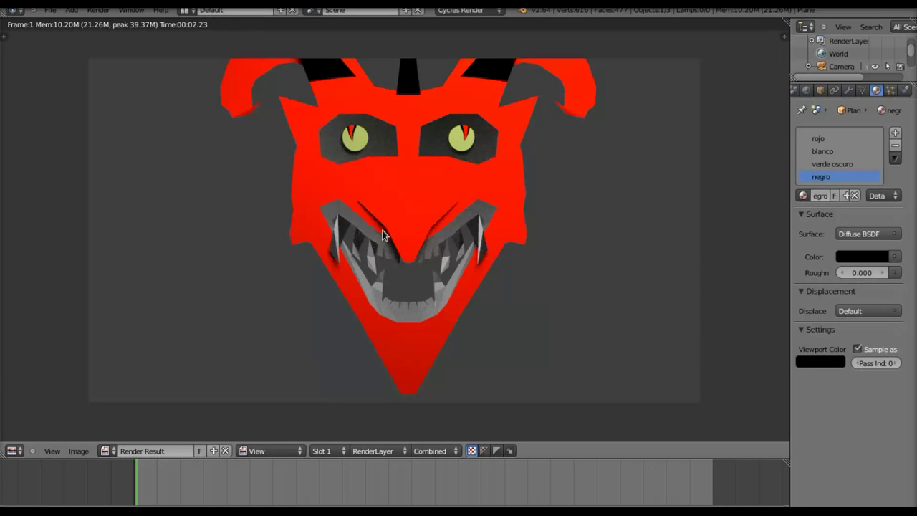
pyautogui.press('Escape')
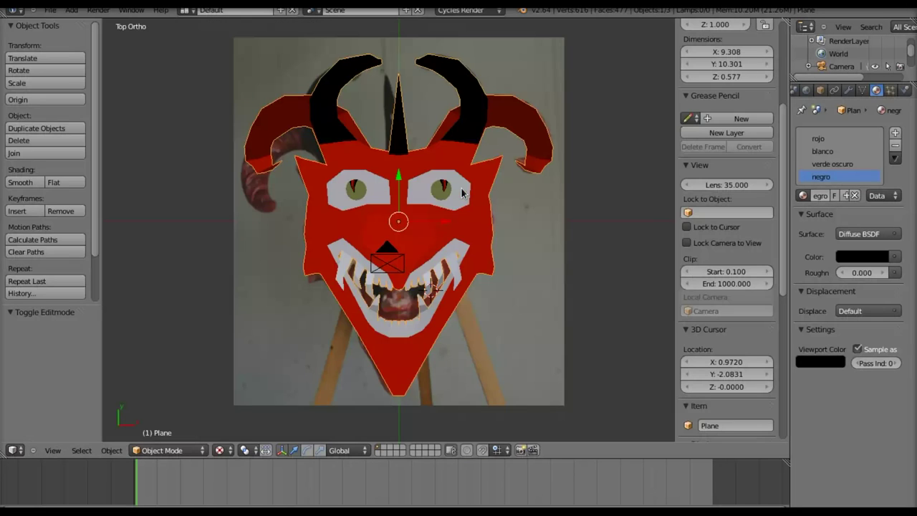
pyautogui.press('KP_0')
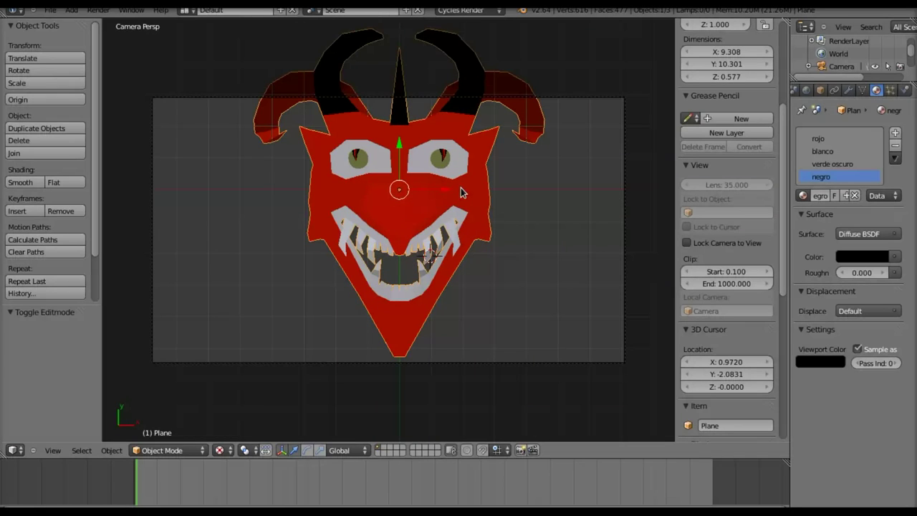
# - Set the render resolution to a 1080 × 1540 portrait frame
pyautogui.rightClick(476, 362)
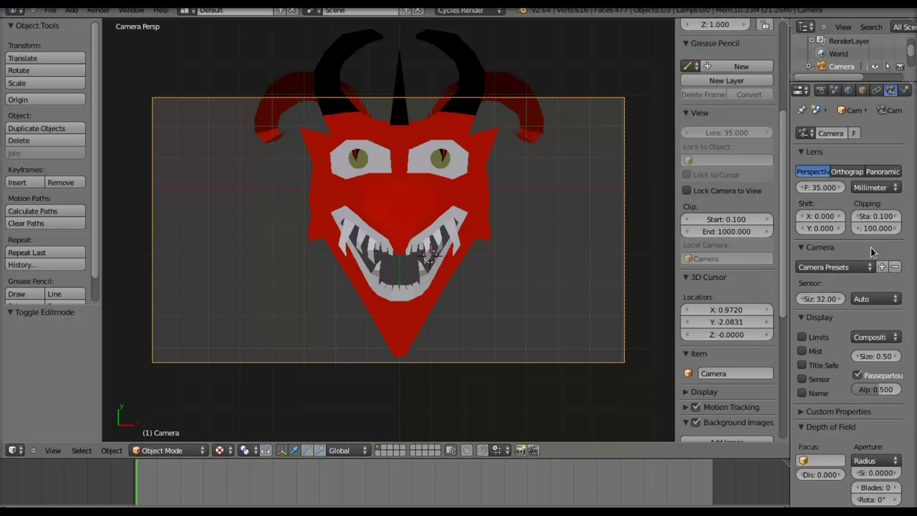
pyautogui.click(820, 90)
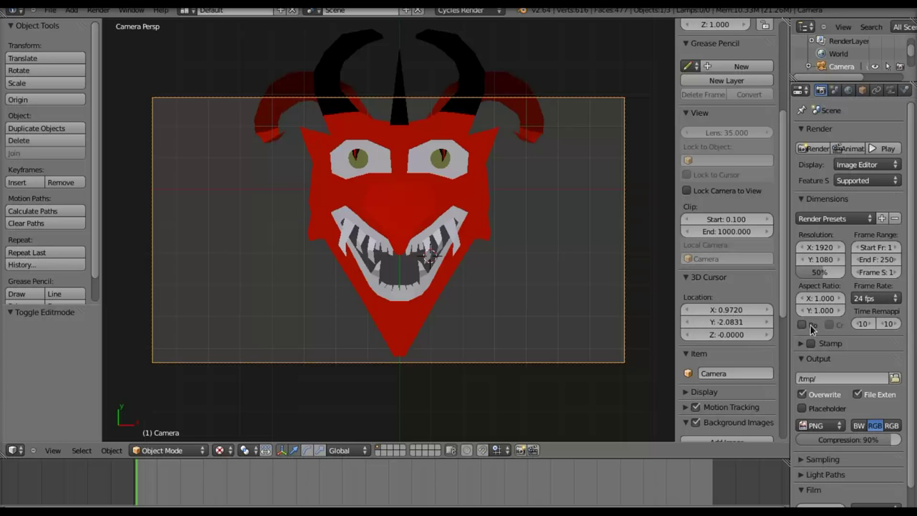
pyautogui.click(820, 251)
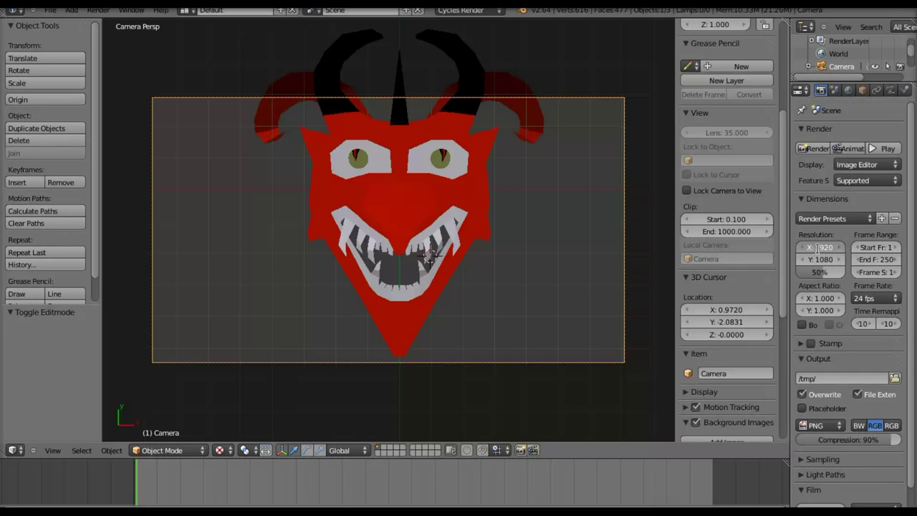
pyautogui.write('1080')
pyautogui.press('Tab')
pyautogui.write('1920')
pyautogui.press('Return')
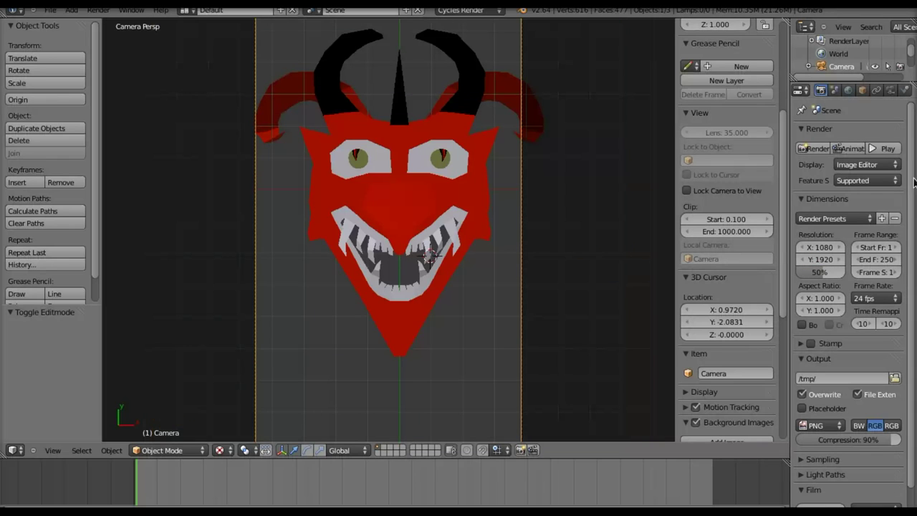
pyautogui.moveTo(819, 263); pyautogui.dragTo(799, 275)
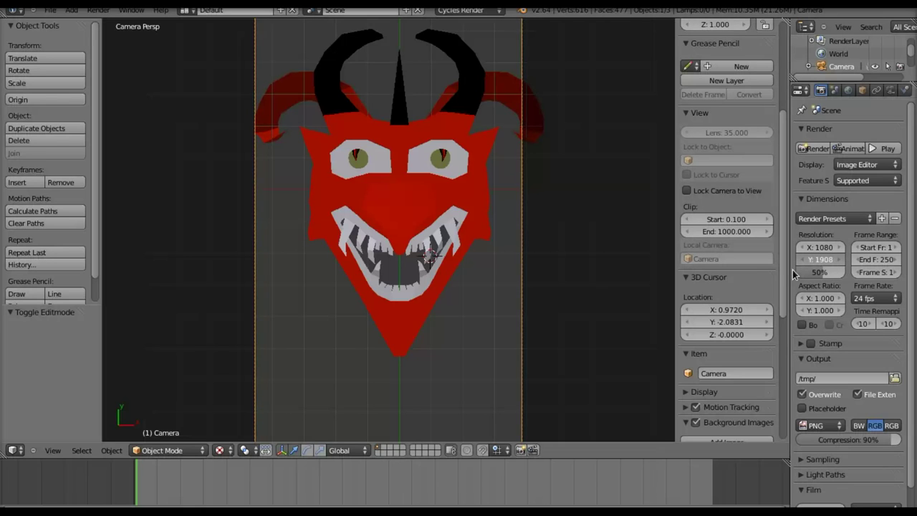
pyautogui.moveTo(799, 274); pyautogui.dragTo(492, 294)
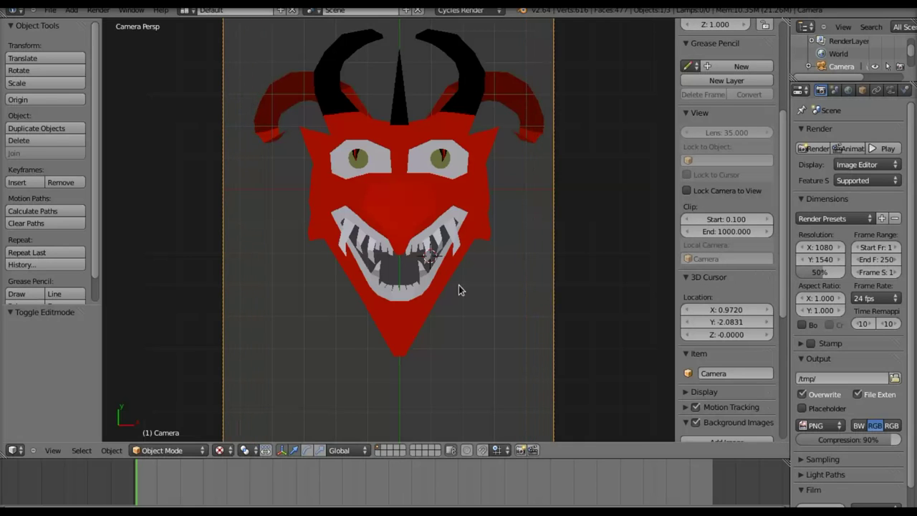
pyautogui.scroll(-1, 466, 287)
pyautogui.scroll(-2, 460, 285)
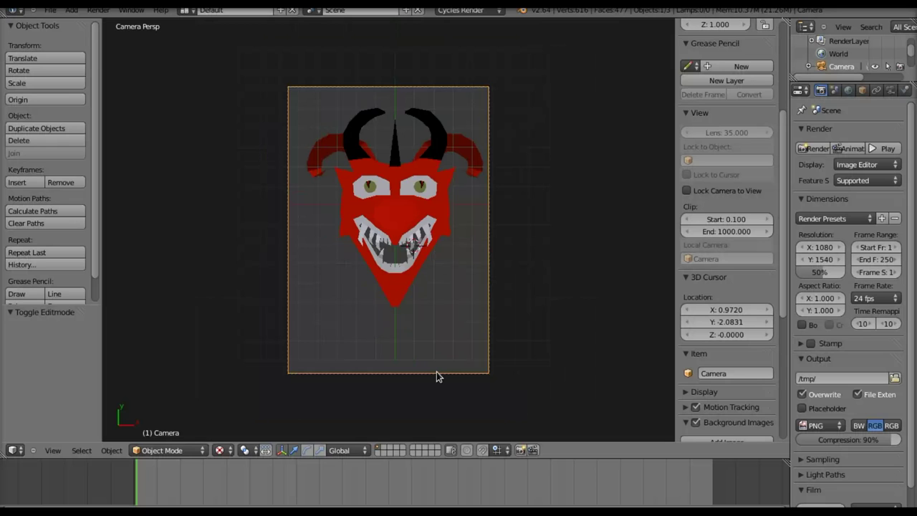
# - Move the camera so the whole mask sits centred in frame, and render it
pyautogui.press('g')
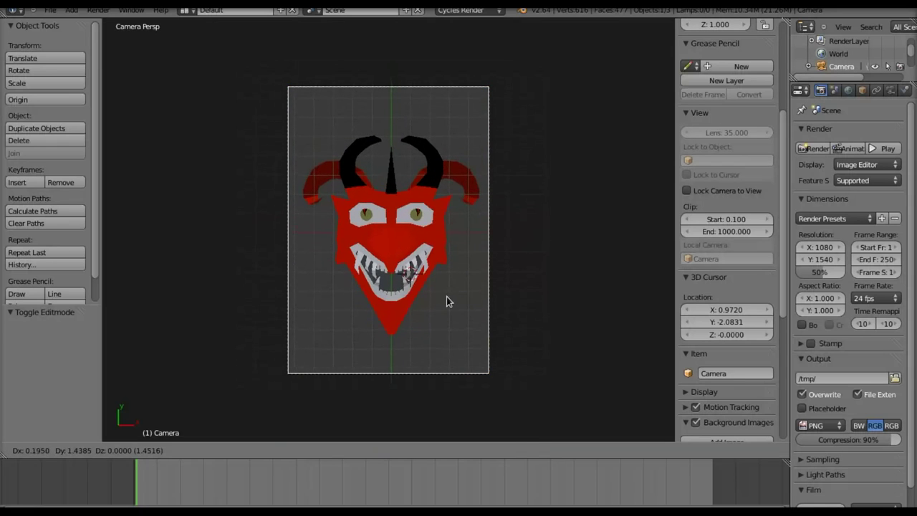
pyautogui.click(446, 296)
pyautogui.scroll(2, 441, 308)
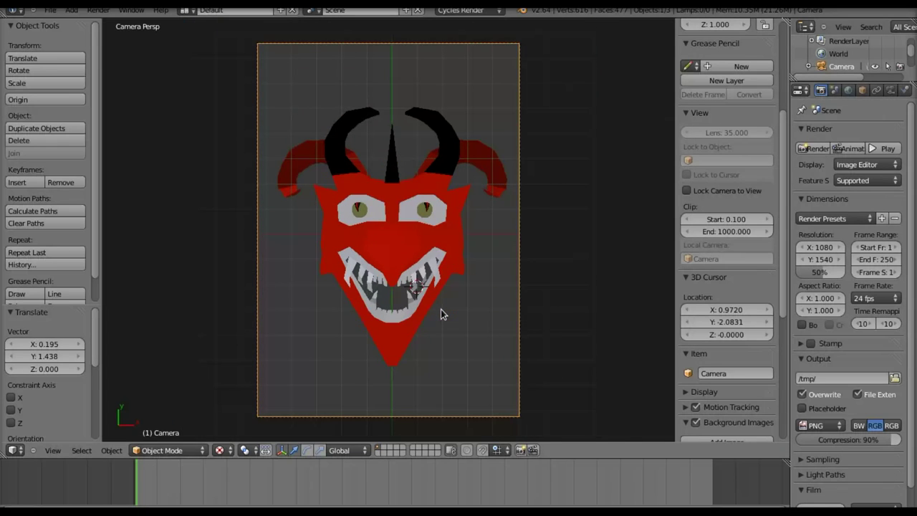
pyautogui.press('F12')
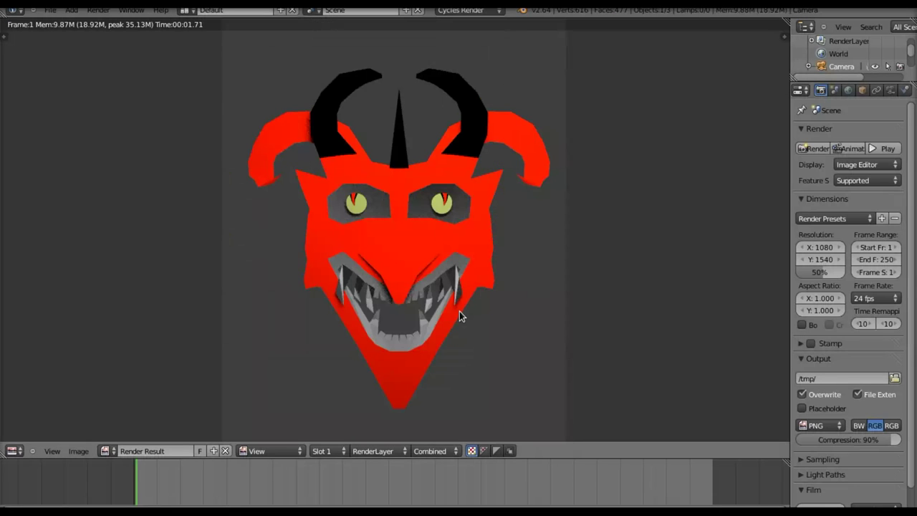
# - Close the render and switch to top view, then orbit for an angled overview of the scene
pyautogui.press('Escape')
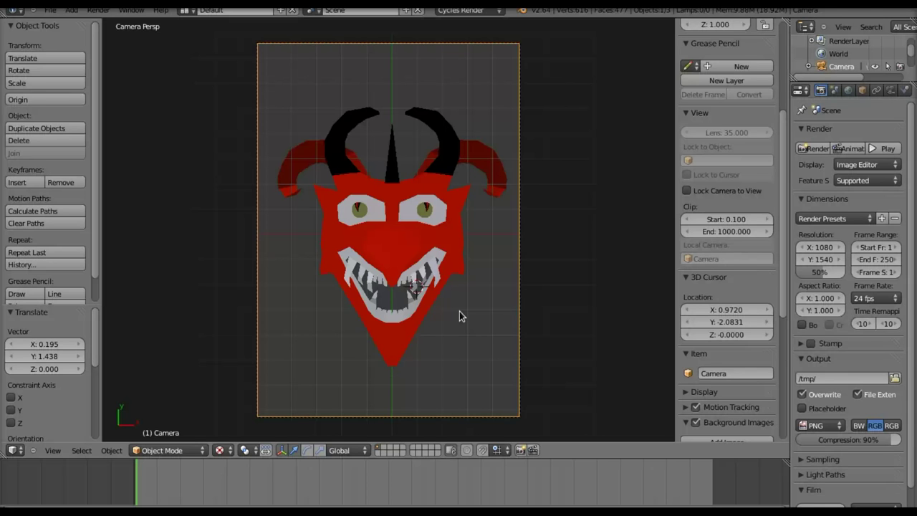
pyautogui.press('KP_7')
pyautogui.scroll(-5, 452, 319)
pyautogui.moveTo(453, 318)
pyautogui.mouseDown(button='middle')
pyautogui.moveTo(446, 257)
pyautogui.moveTo(453, 264)
pyautogui.mouseUp(button='middle')
# - Unhide Plane.001 and scale it up about 2.489 times to 18.375 × 18.375 units
pyautogui.hotkey('alt', 'h')
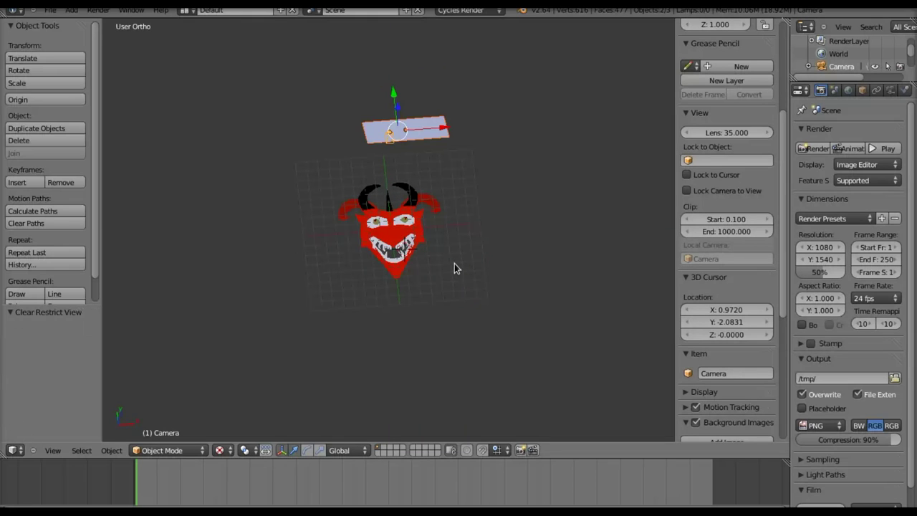
pyautogui.rightClick(419, 137)
pyautogui.scroll(-3, 428, 136)
pyautogui.moveTo(425, 165); pyautogui.dragTo(424, 249, button='middle')
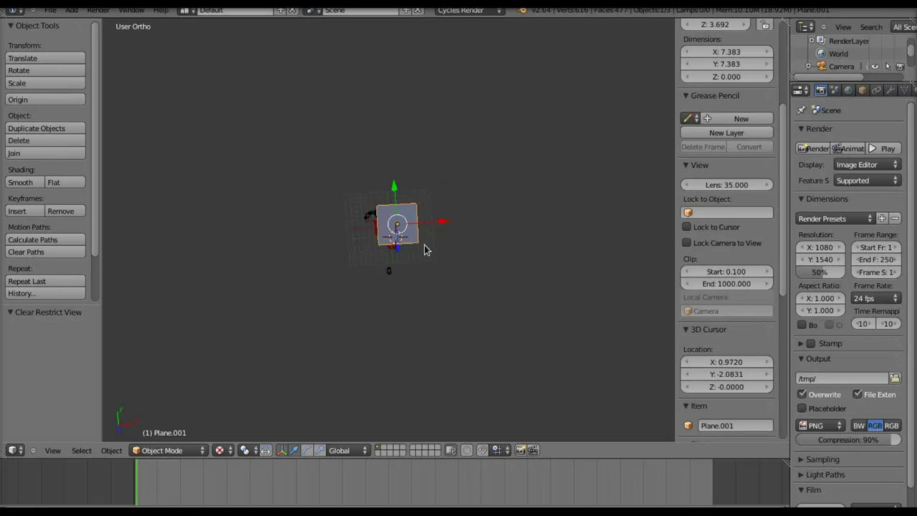
pyautogui.press('s')
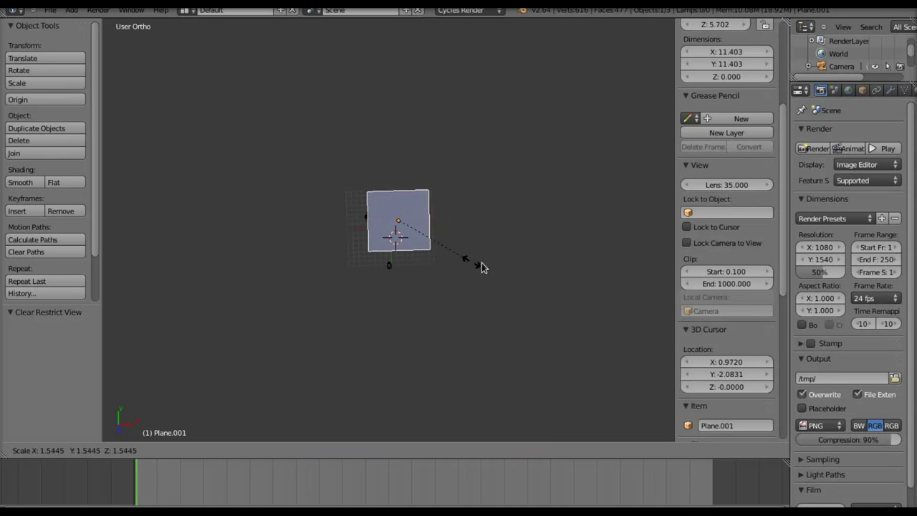
pyautogui.click(522, 276)
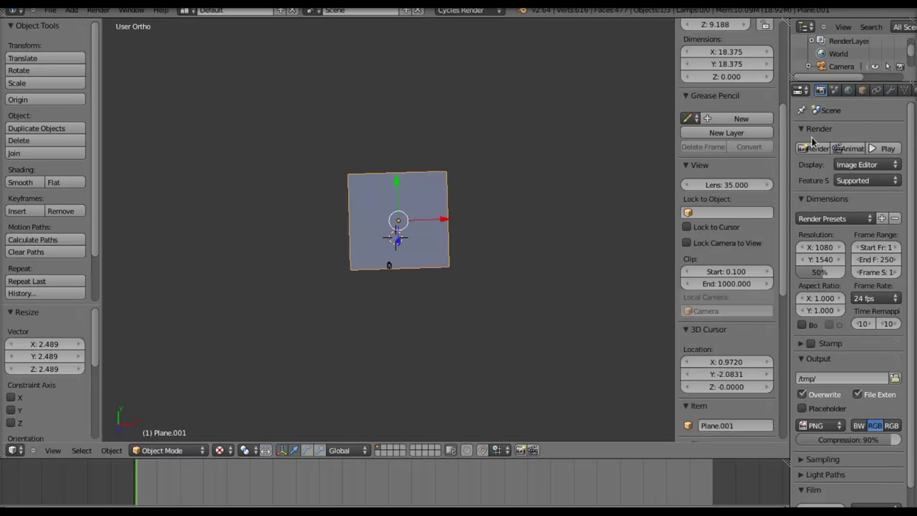
# - Raise Material.001's emission strength from 15 to 20 and render the scene
pyautogui.scroll(-2, 874, 93)
pyautogui.click(875, 90)
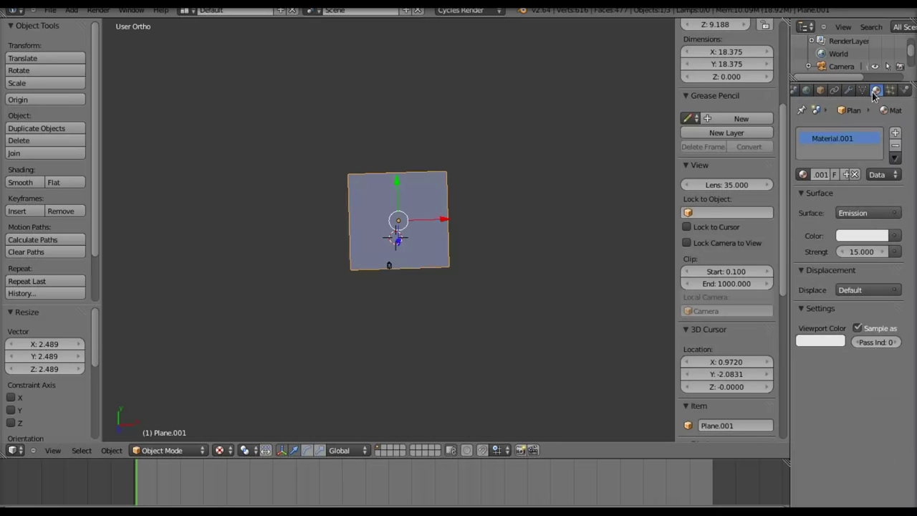
pyautogui.moveTo(486, 215)
pyautogui.mouseDown(button='middle')
pyautogui.moveTo(487, 191)
pyautogui.moveTo(511, 207)
pyautogui.moveTo(522, 183)
pyautogui.moveTo(395, 143)
pyautogui.moveTo(440, 197)
pyautogui.moveTo(421, 186)
pyautogui.mouseUp(button='middle')
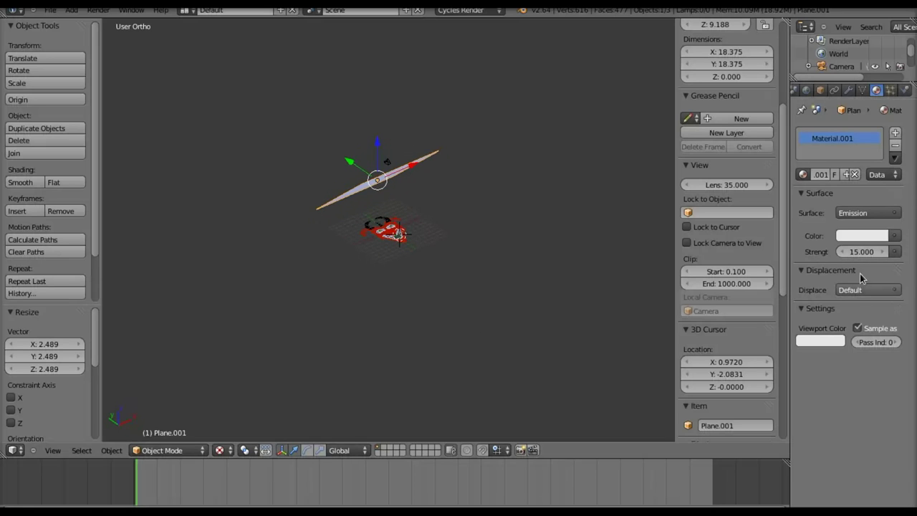
pyautogui.moveTo(861, 252); pyautogui.dragTo(859, 250)
pyautogui.write('20')
pyautogui.press('Return')
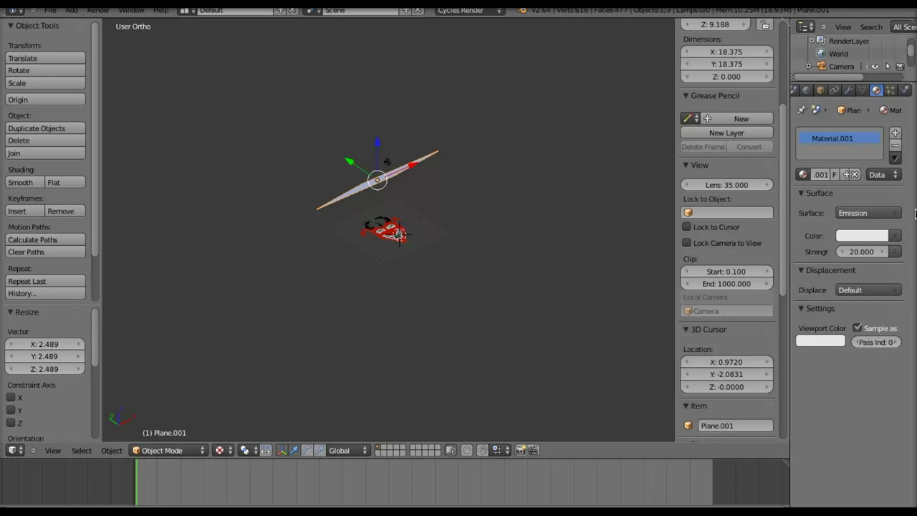
pyautogui.press('F12')
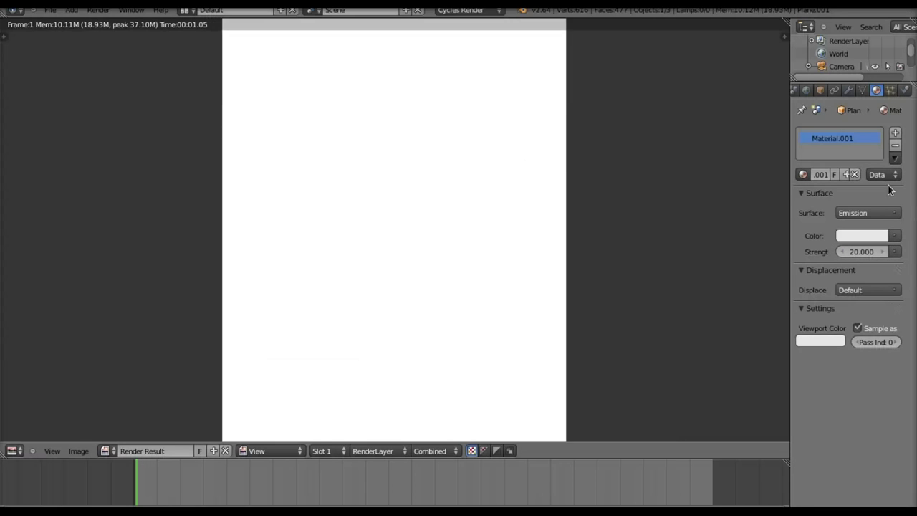
# - Close the white render, save the file, and bring the hidden plane back
pyautogui.press('Escape')
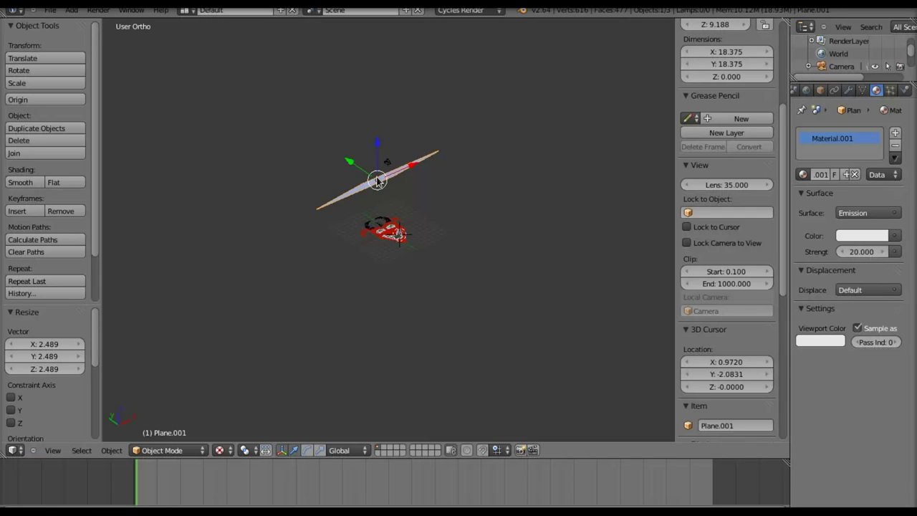
pyautogui.press('h')
pyautogui.hotkey('ctrl', 's')
pyautogui.press('Return')
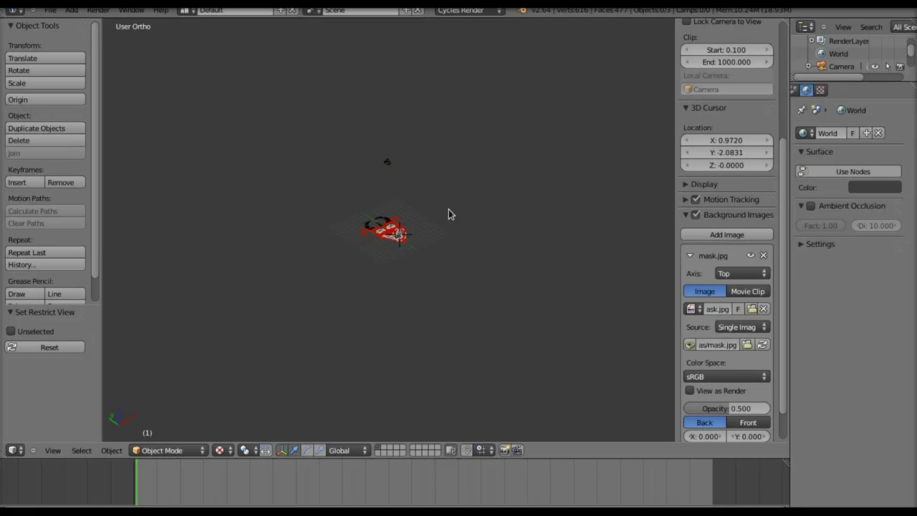
pyautogui.hotkey('alt', 'h')
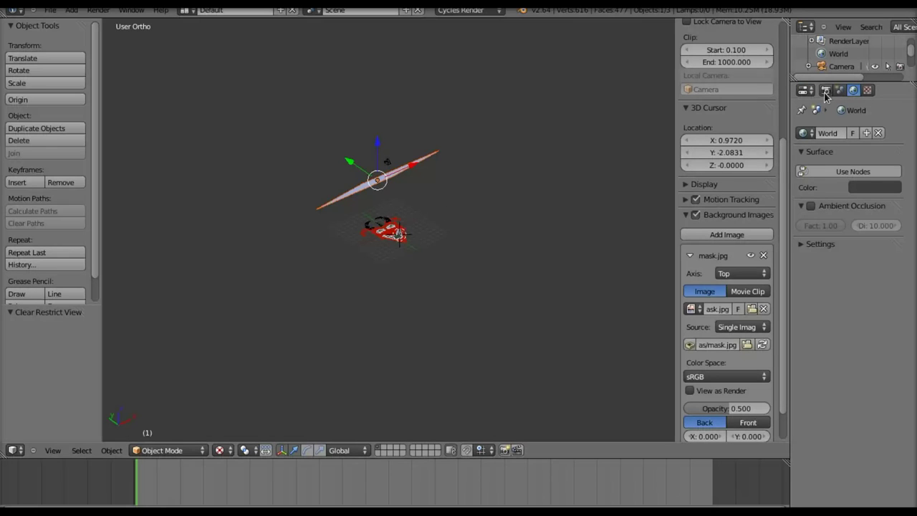
# - Select Plane.001 and show its object settings with 137° rotation and 9.18 scale
pyautogui.click(824, 93)
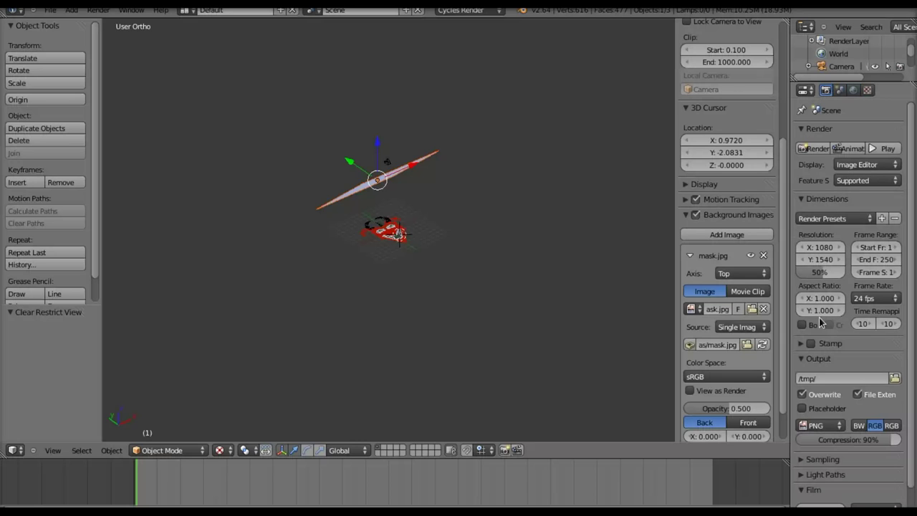
pyautogui.rightClick(413, 172)
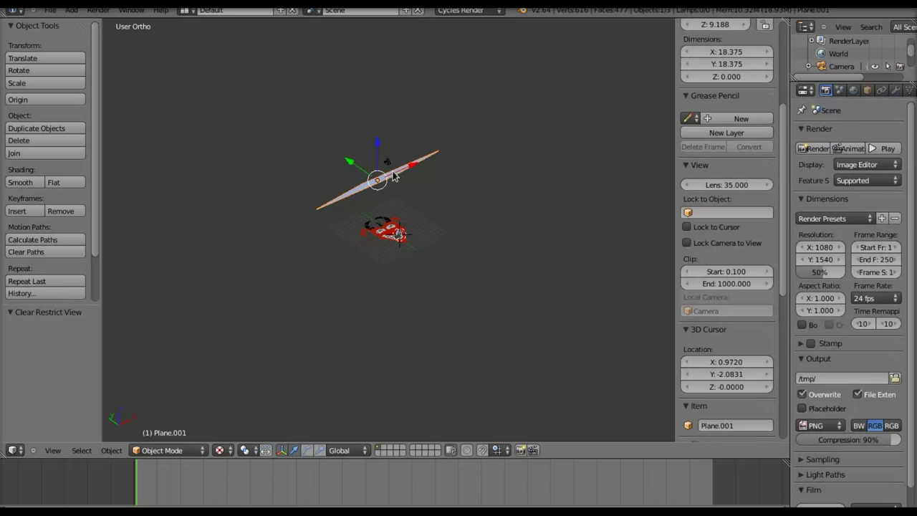
pyautogui.click(868, 95)
# - Uncheck Camera under Plane.001's Ray Visibility, maximize the window, and render the lit mask
pyautogui.scroll(-2, 816, 258)
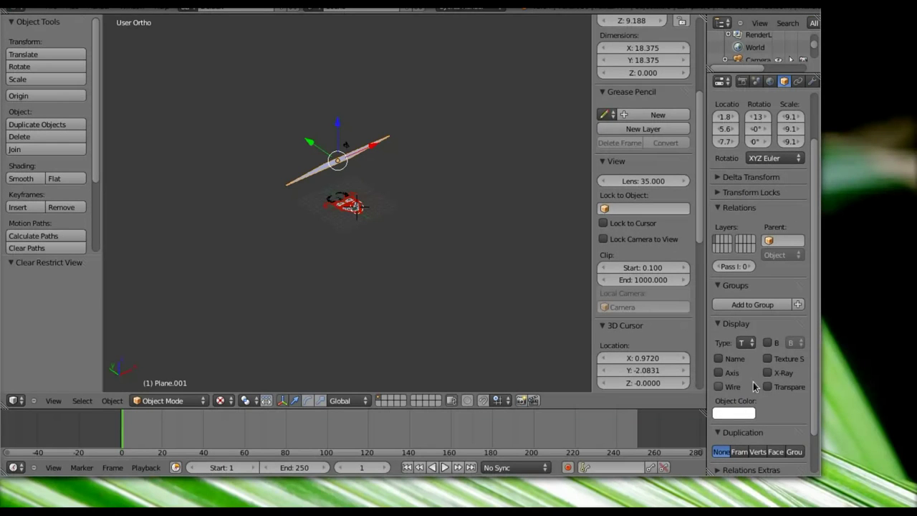
pyautogui.scroll(-2, 752, 387)
pyautogui.click(717, 469)
pyautogui.scroll(-2, 784, 405)
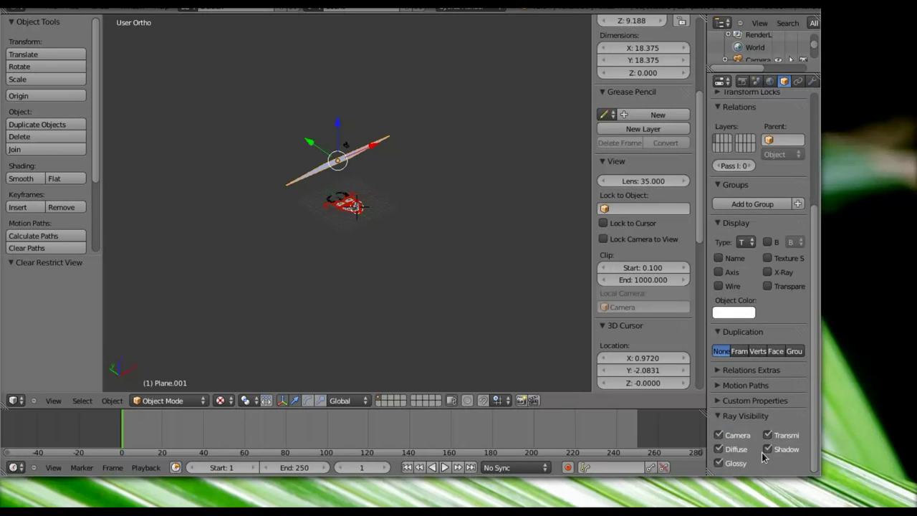
pyautogui.click(719, 436)
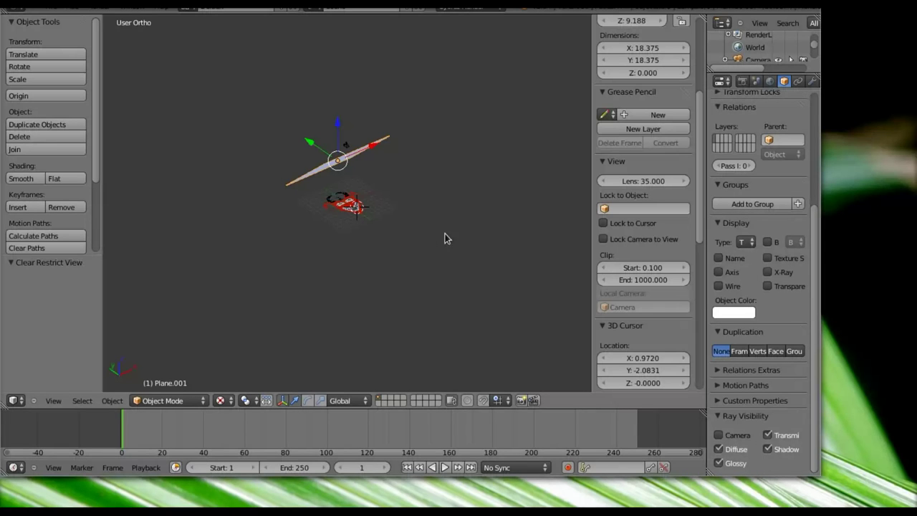
pyautogui.press('super+Up')
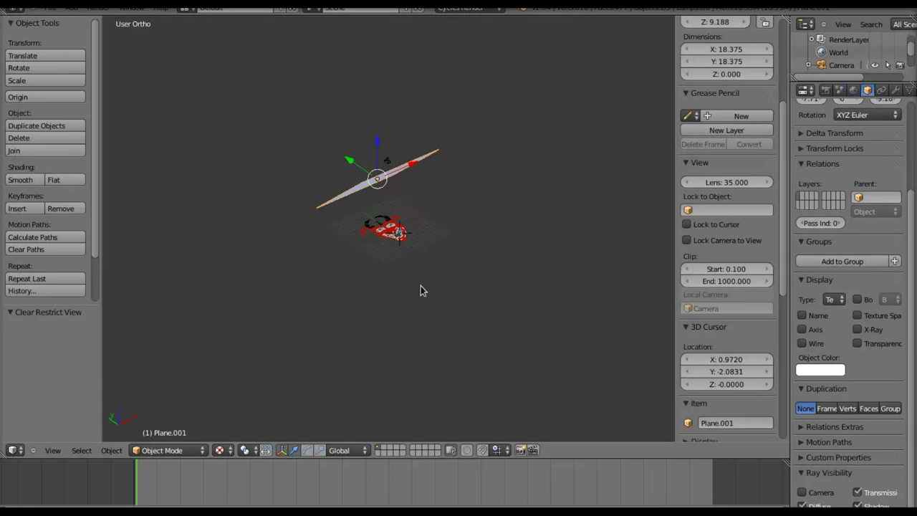
pyautogui.press('F12')
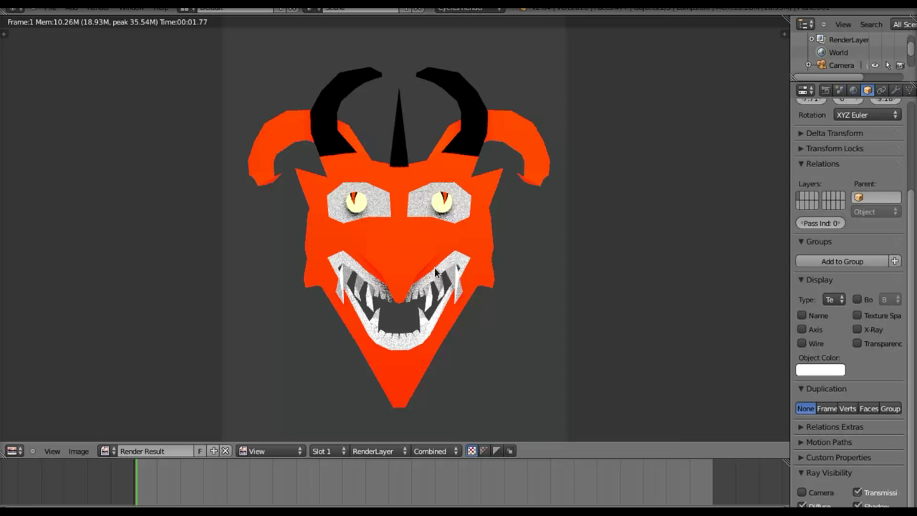
# - Close the render and raise the glowing plane 1.646 along Z
pyautogui.press('Escape')
pyautogui.scroll(2, 434, 258)
pyautogui.scroll(2, 432, 260)
pyautogui.scroll(2, 432, 262)
pyautogui.scroll(-1, 432, 263)
pyautogui.scroll(-3, 430, 261)
pyautogui.scroll(-2, 430, 261)
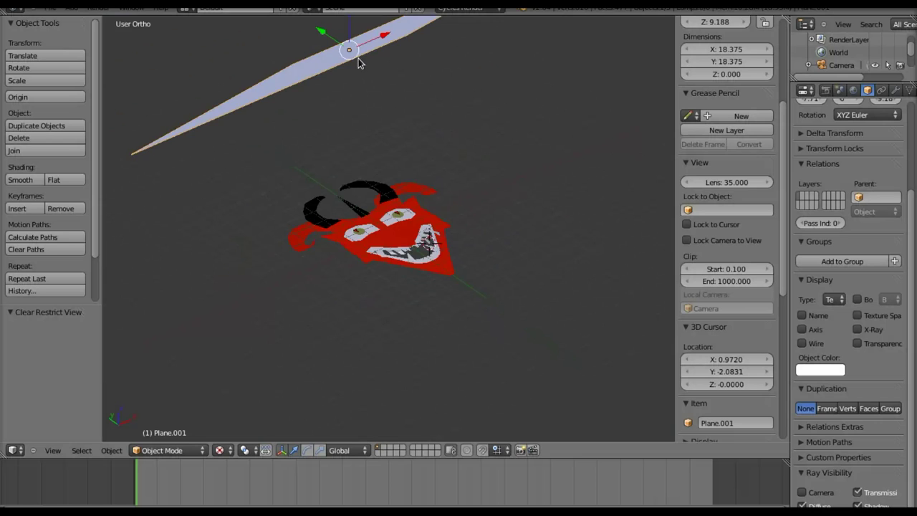
pyautogui.press('g')
pyautogui.press('z')
pyautogui.click(380, 122)
# - In the devil-face mesh, select the linked eye disc and shift its depth along Z
pyautogui.scroll(2, 385, 204)
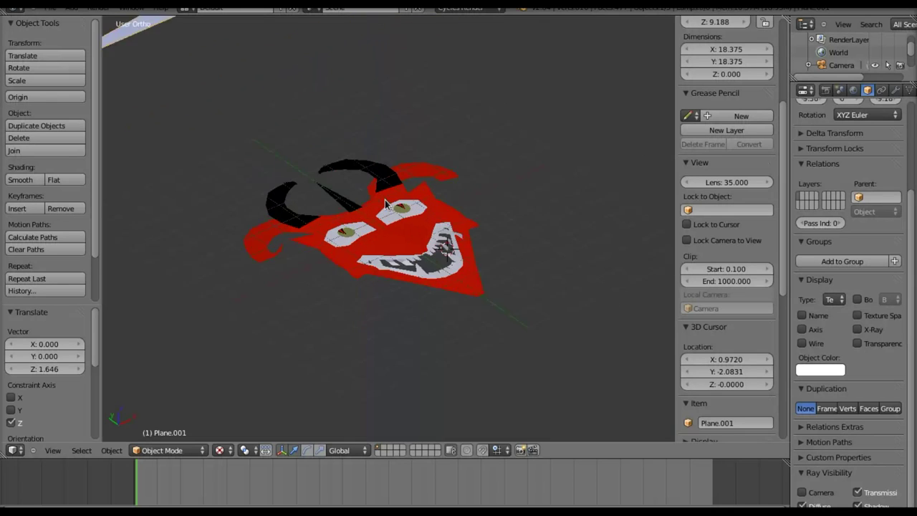
pyautogui.scroll(1, 387, 205)
pyautogui.rightClick(404, 206)
pyautogui.press('Tab')
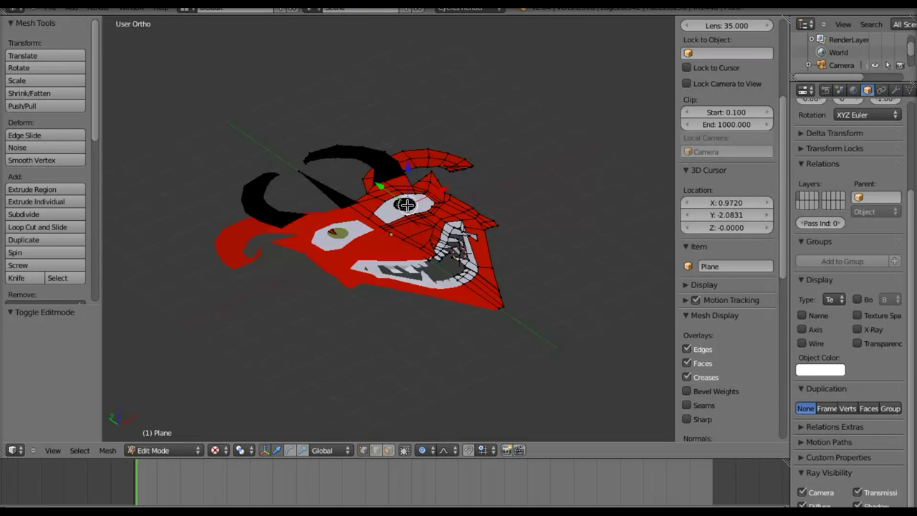
pyautogui.press('l')
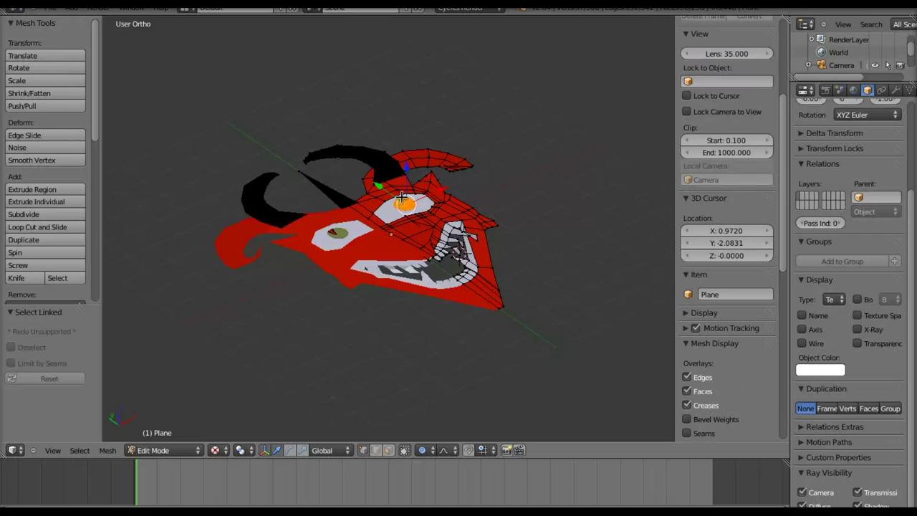
pyautogui.press('g')
pyautogui.press('z')
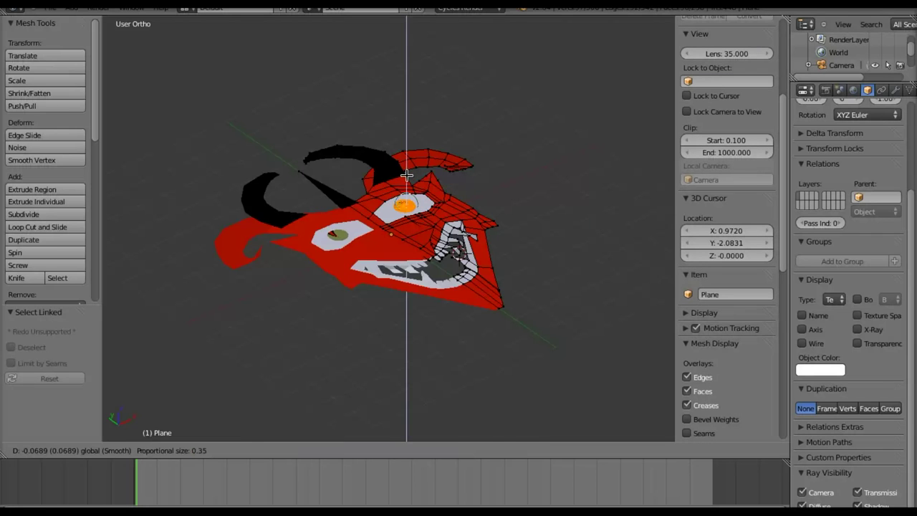
pyautogui.click(406, 174)
pyautogui.moveTo(406, 174); pyautogui.dragTo(418, 153, button='middle')
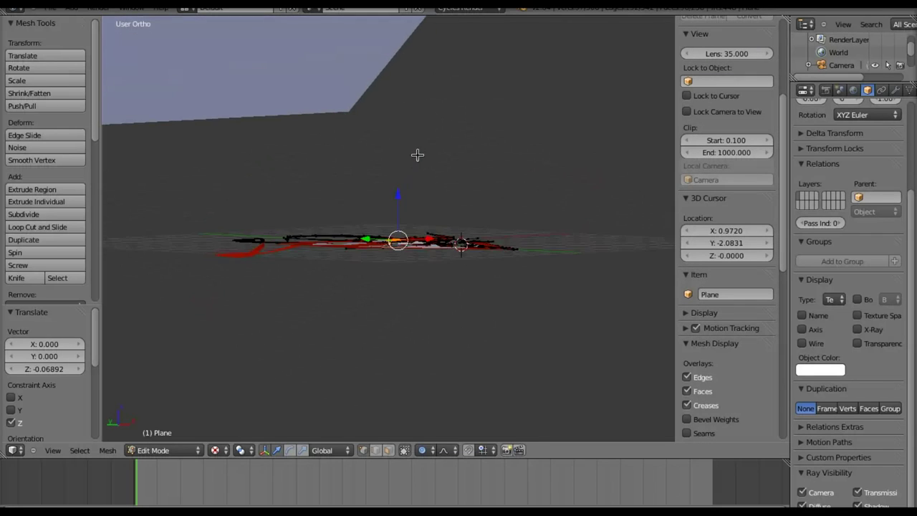
pyautogui.scroll(4, 414, 247)
pyautogui.scroll(4, 414, 247)
pyautogui.moveTo(441, 254)
pyautogui.mouseDown(button='middle')
pyautogui.moveTo(469, 293)
pyautogui.moveTo(425, 266)
pyautogui.moveTo(423, 337)
pyautogui.mouseUp(button='middle')
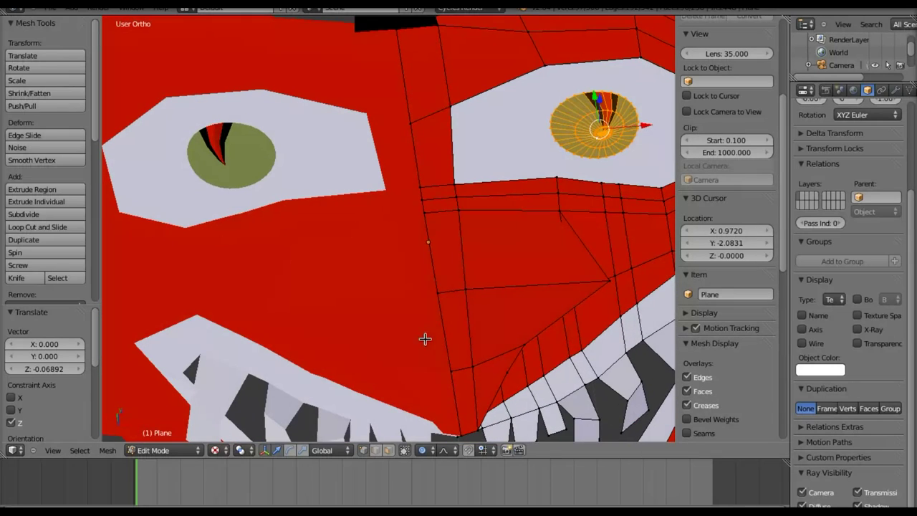
# - Raise the eye disc's centre vertex 0.1 along Z with smooth falloff
pyautogui.rightClick(607, 134)
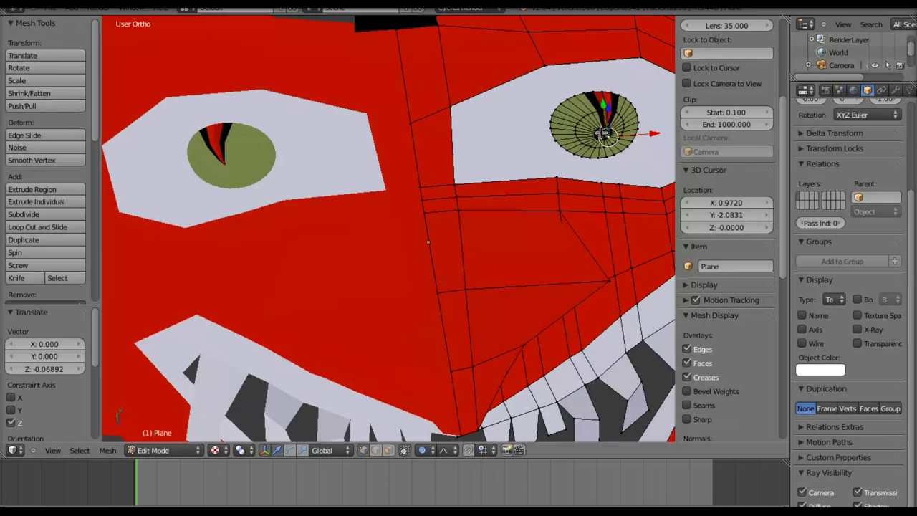
pyautogui.moveTo(598, 211)
pyautogui.mouseDown(button='middle')
pyautogui.moveTo(612, 150)
pyautogui.moveTo(591, 194)
pyautogui.mouseUp(button='middle')
pyautogui.press('g')
pyautogui.press('z')
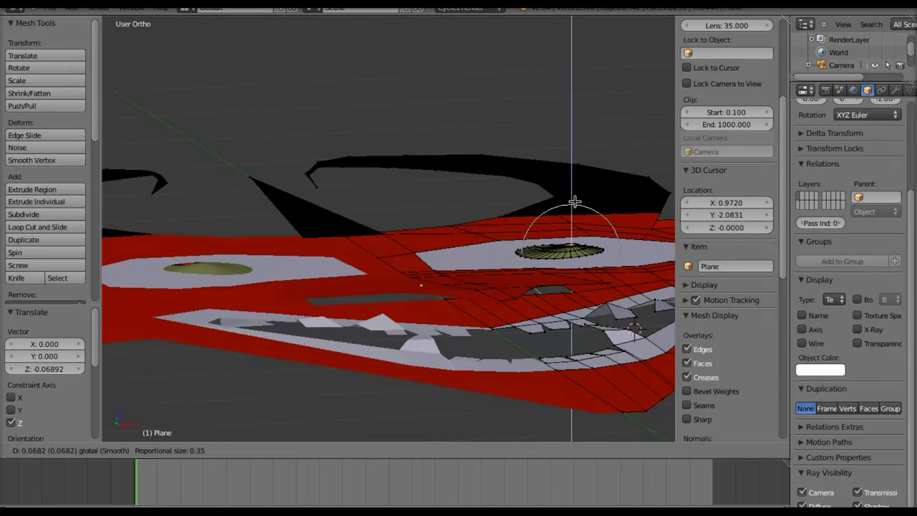
pyautogui.scroll(-2, 575, 202)
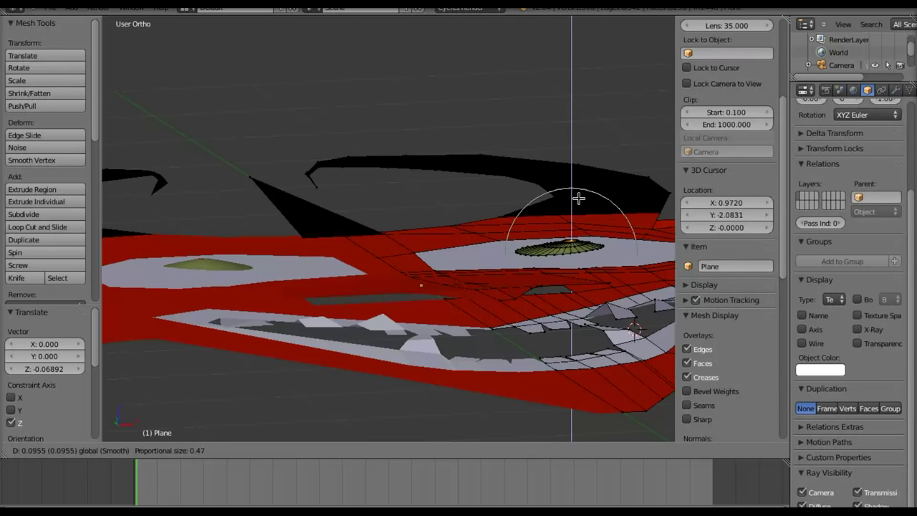
pyautogui.write('0.1001')
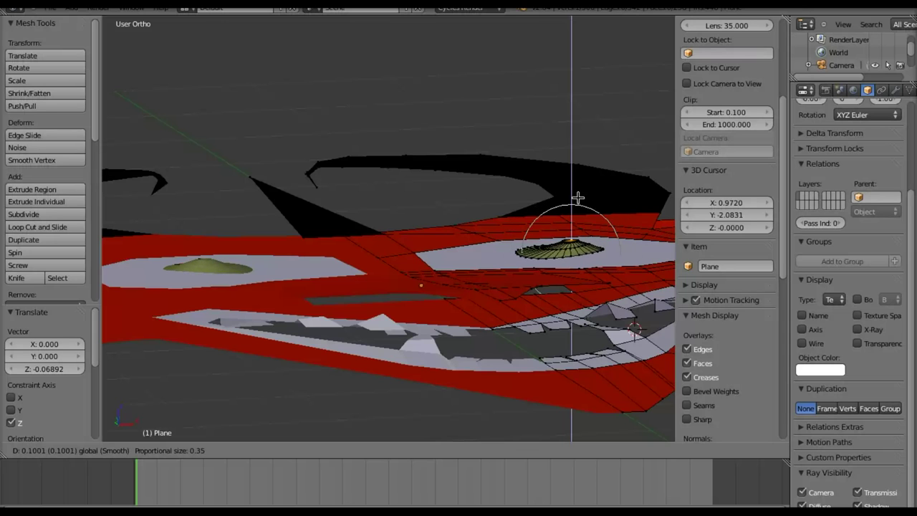
pyautogui.press('Return')
pyautogui.moveTo(550, 228); pyautogui.dragTo(558, 253, button='middle')
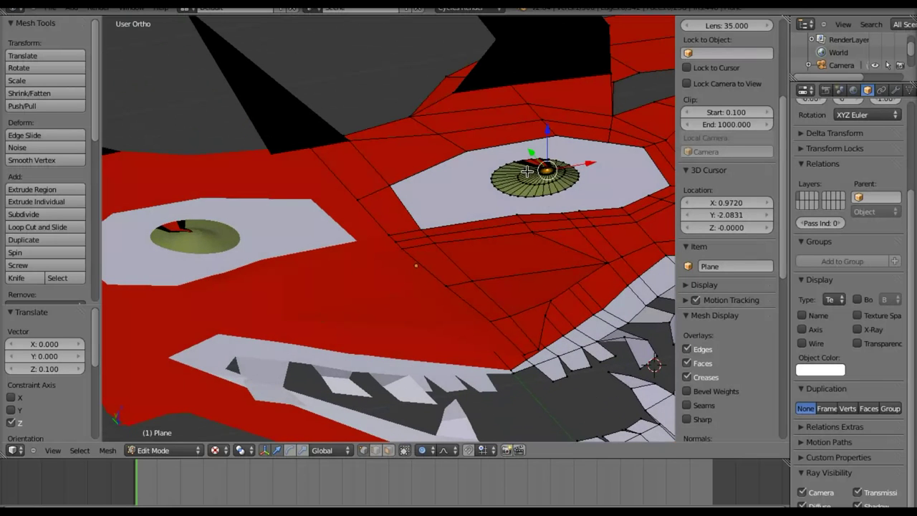
# - Lower the eye centre to 0.035 along Z, then render the mask from top view
pyautogui.press('g')
pyautogui.press('z')
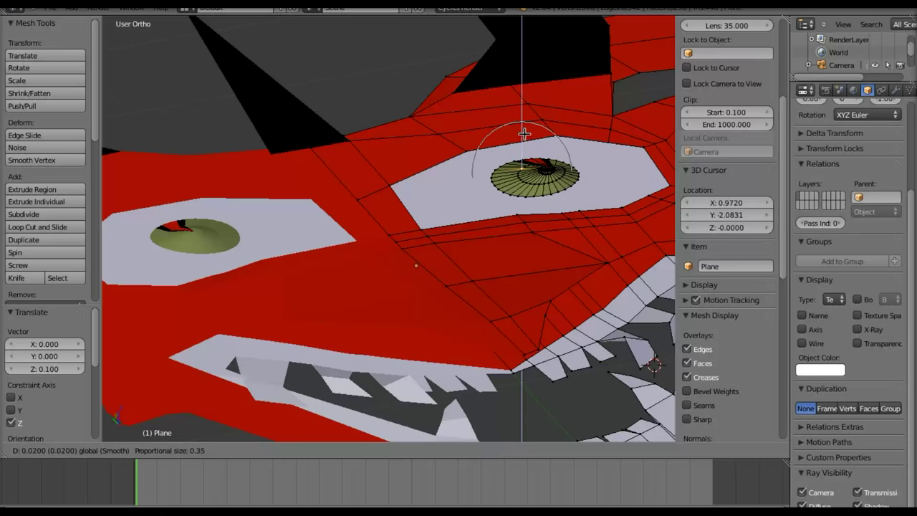
pyautogui.click(525, 135)
pyautogui.moveTo(570, 172); pyautogui.dragTo(565, 141, button='middle')
pyautogui.moveTo(581, 219); pyautogui.dragTo(557, 266, button='middle')
pyautogui.press('KP_7')
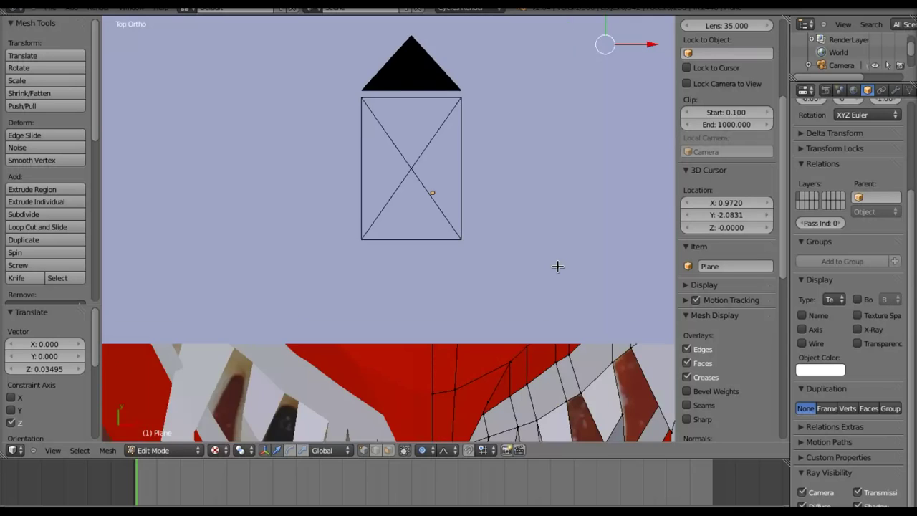
pyautogui.scroll(-5, 557, 267)
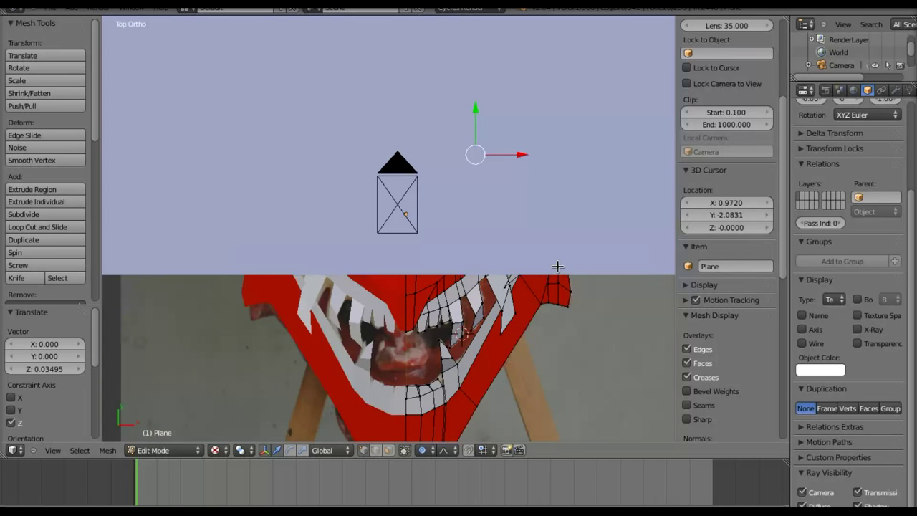
pyautogui.press('F12')
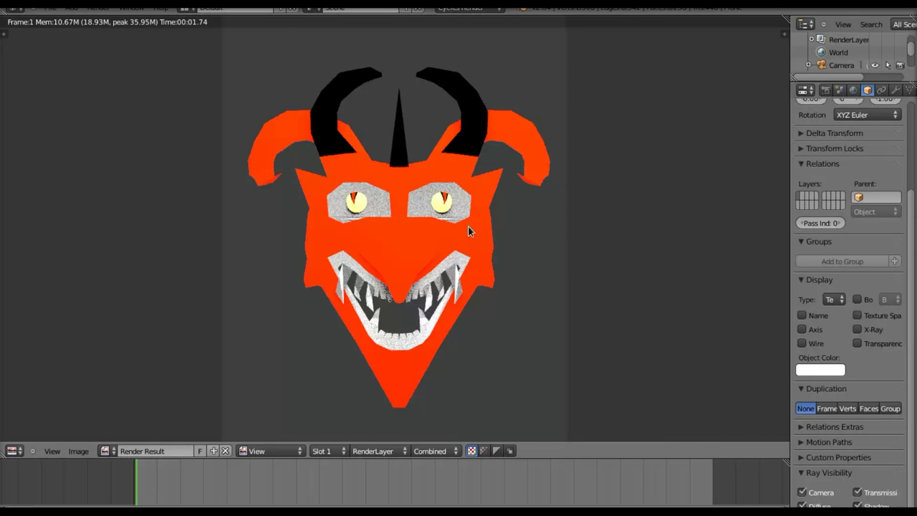
# - Close the render and nudge the eye disc along Z from a front view
pyautogui.press('Escape')
pyautogui.moveTo(455, 249); pyautogui.dragTo(502, 236, button='middle')
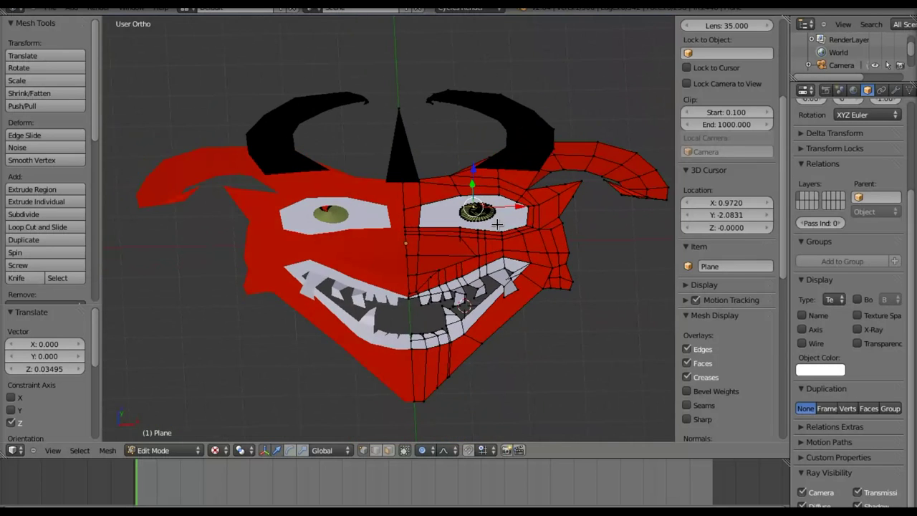
pyautogui.scroll(4, 616, 262)
pyautogui.scroll(-4, 568, 244)
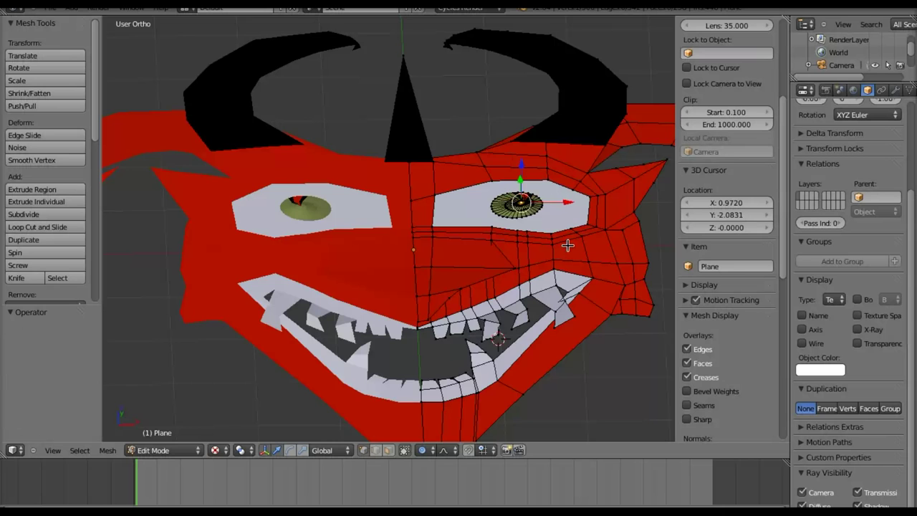
pyautogui.scroll(1, 539, 219)
pyautogui.moveTo(538, 219)
pyautogui.mouseDown(button='middle')
pyautogui.moveTo(528, 191)
pyautogui.moveTo(523, 207)
pyautogui.moveTo(532, 199)
pyautogui.mouseUp(button='middle')
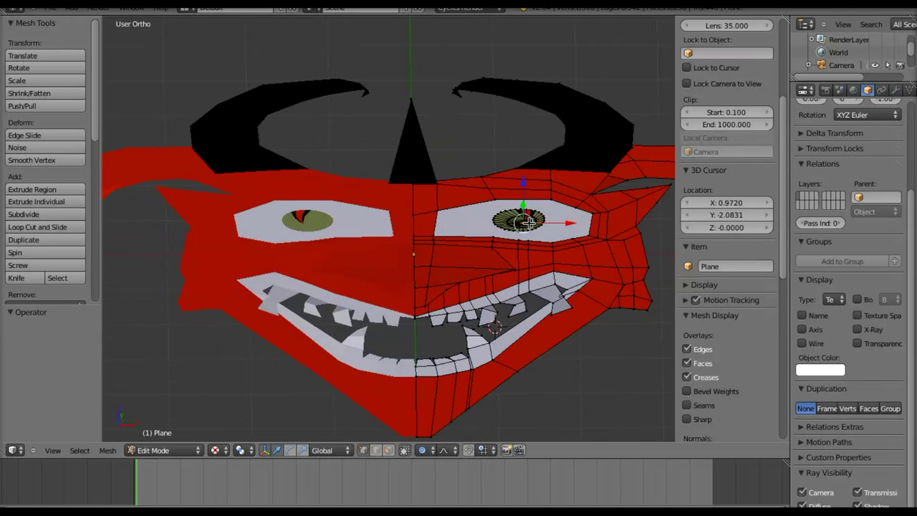
pyautogui.press('g')
pyautogui.press('z')
pyautogui.click(525, 183)
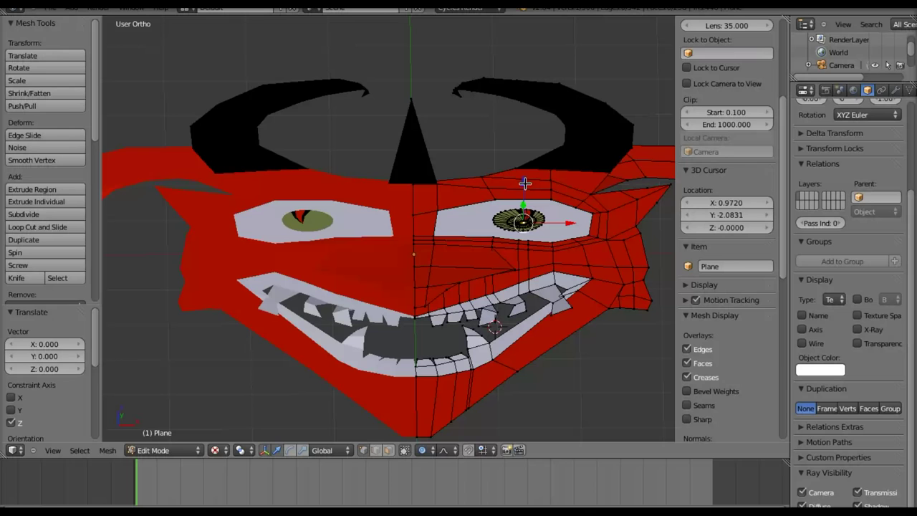
# - Switch to top view, render the mask again, and return to mesh editing
pyautogui.press('KP_7')
pyautogui.press('F12')
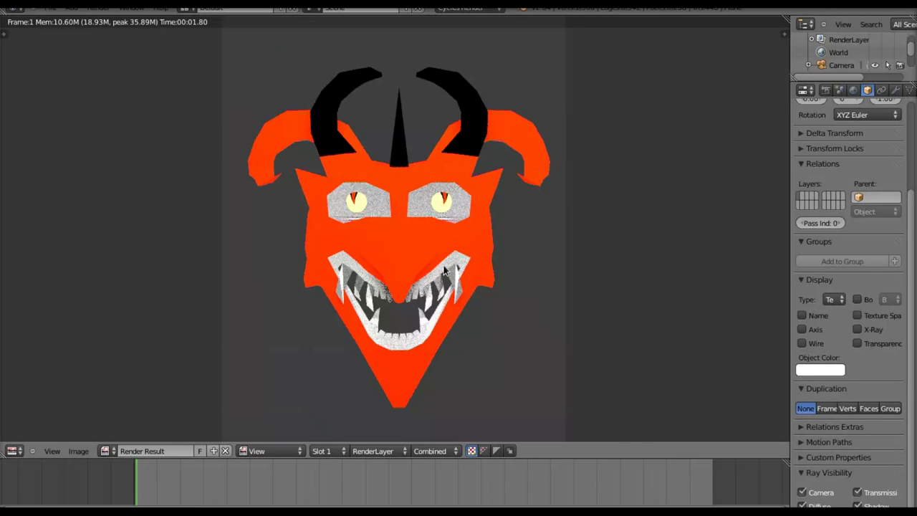
pyautogui.press('Escape')
pyautogui.scroll(3, 461, 228)
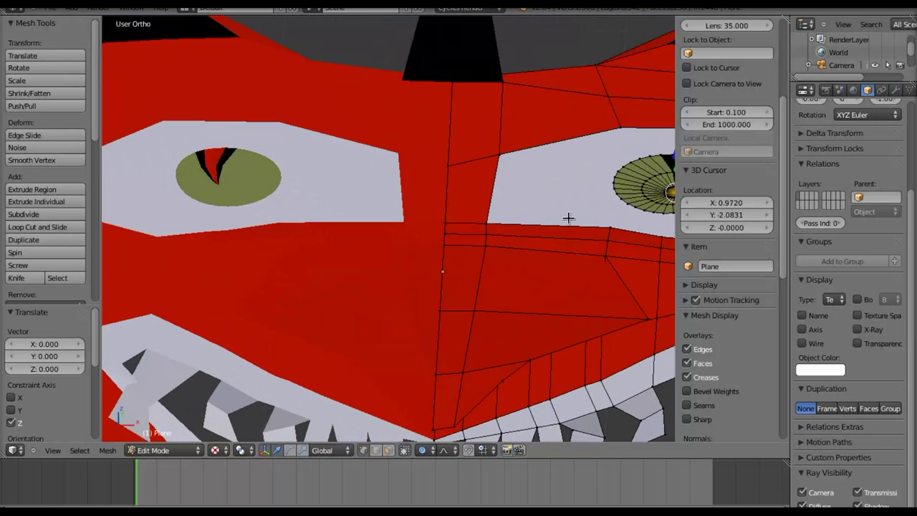
# - Raise the right eye disc along Z, then refine its height over two more Z moves
pyautogui.scroll(2, 536, 198)
pyautogui.scroll(-1, 420, 217)
pyautogui.scroll(1, 419, 217)
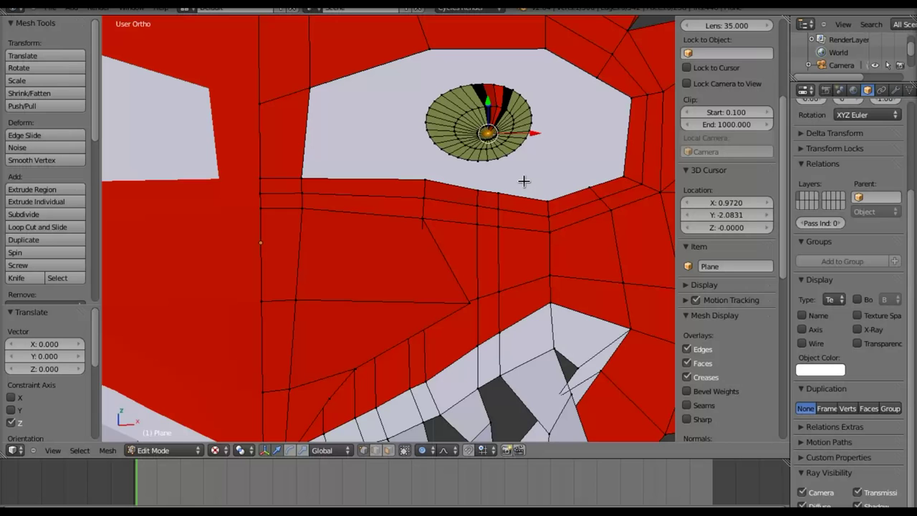
pyautogui.press('g')
pyautogui.press('z')
pyautogui.click(487, 97)
pyautogui.moveTo(486, 97); pyautogui.dragTo(480, 146, button='middle')
pyautogui.press('g')
pyautogui.press('z')
pyautogui.click(478, 147)
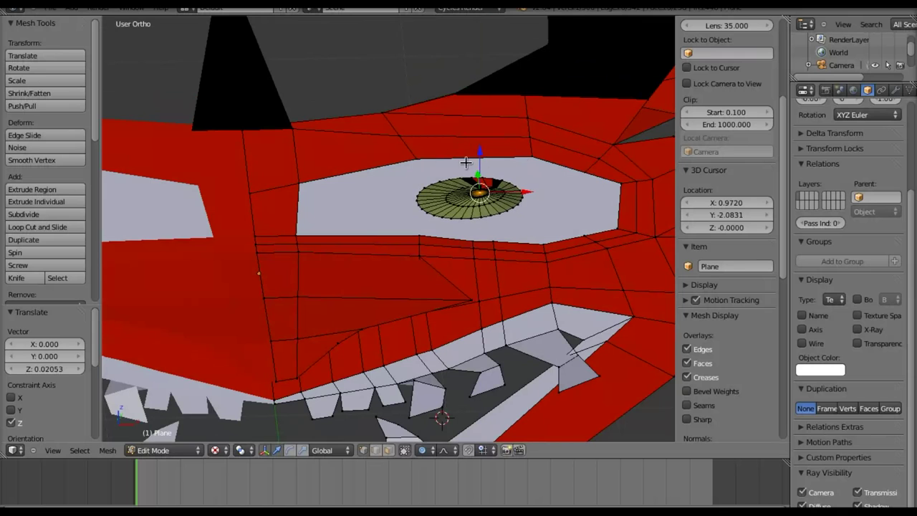
pyautogui.press('g')
pyautogui.press('z')
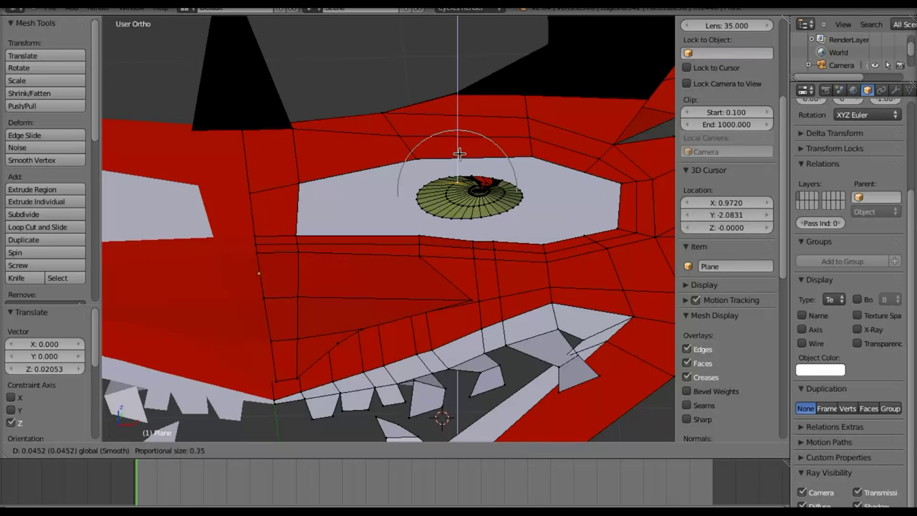
pyautogui.click(459, 152)
# - Lower the right eye disc slightly along Z to a -0.01125 offset
pyautogui.moveTo(491, 153); pyautogui.dragTo(494, 142, button='middle')
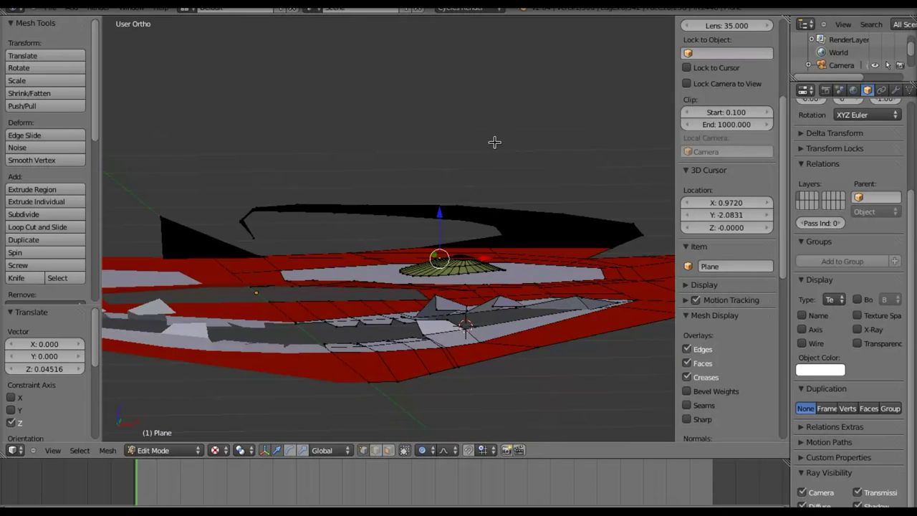
pyautogui.keyDown('shift'); pyautogui.rightClick(501, 269); pyautogui.keyUp('shift')
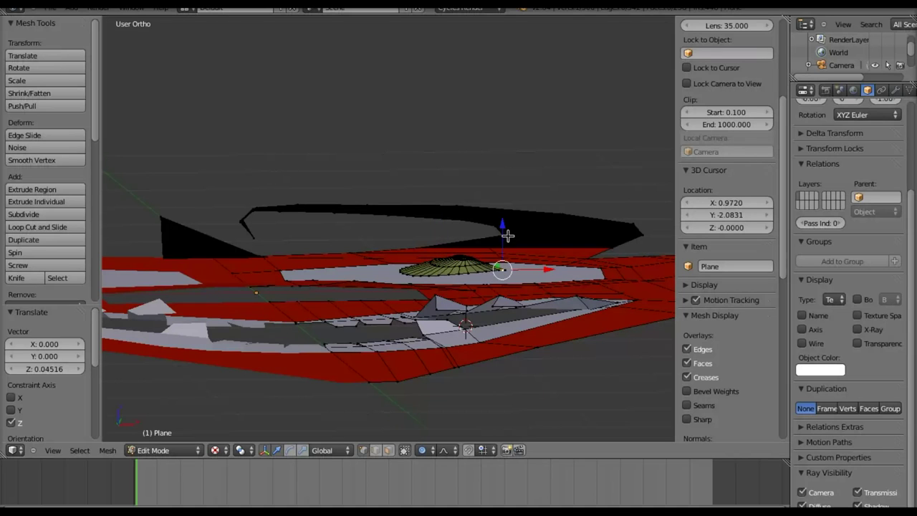
pyautogui.press('g')
pyautogui.press('z')
pyautogui.click(500, 243)
pyautogui.keyDown('shift'); pyautogui.rightClick(477, 270); pyautogui.keyUp('shift')
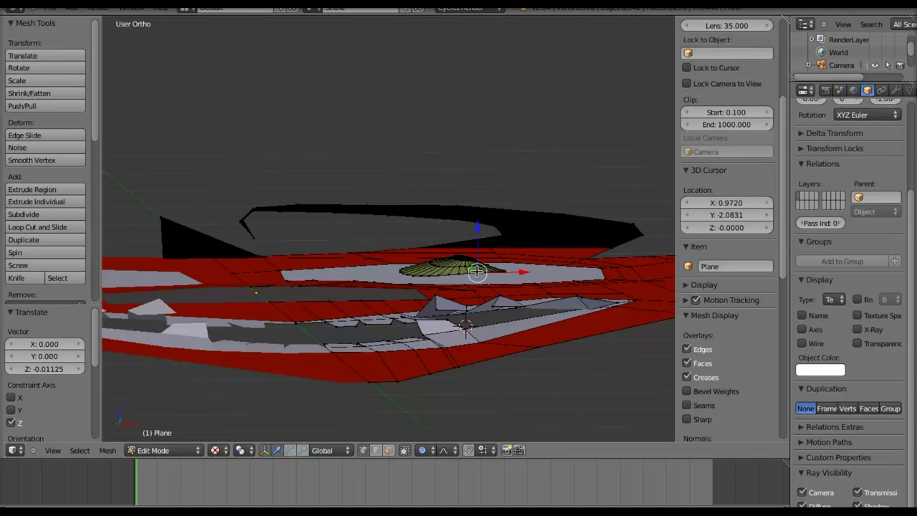
pyautogui.press('g')
pyautogui.press('z')
pyautogui.press('Escape')
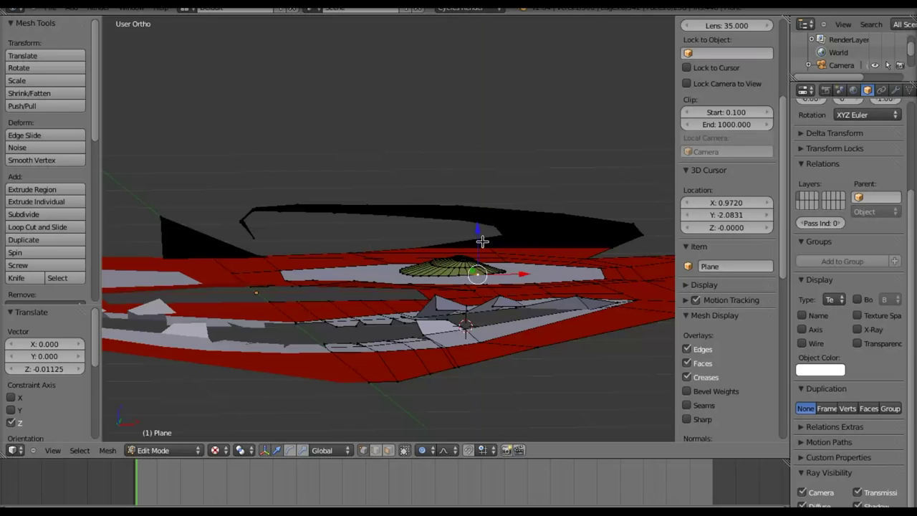
# - Render the mask in Cycles to check both slit-pupil eyes on the red face
pyautogui.scroll(3, 482, 241)
pyautogui.scroll(-3, 465, 279)
pyautogui.moveTo(465, 279)
pyautogui.mouseDown(button='middle')
pyautogui.moveTo(476, 241)
pyautogui.moveTo(477, 263)
pyautogui.mouseUp(button='middle')
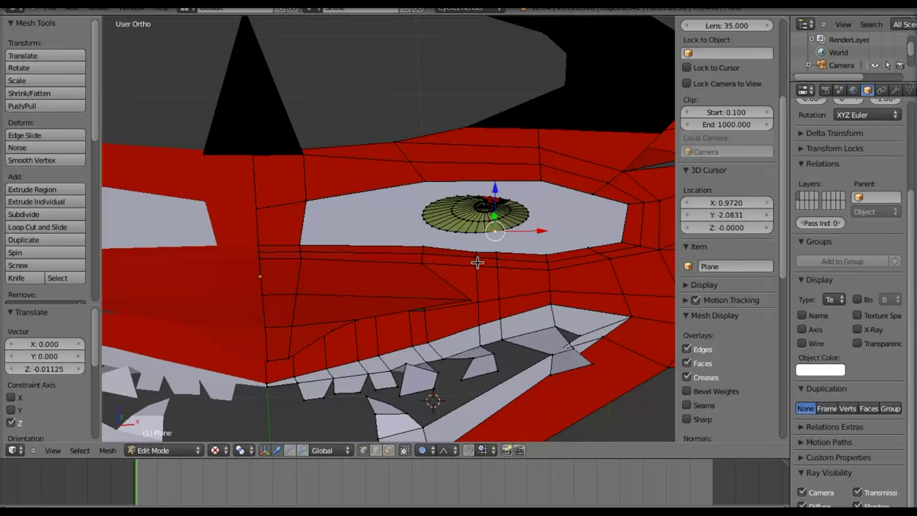
pyautogui.press('F12')
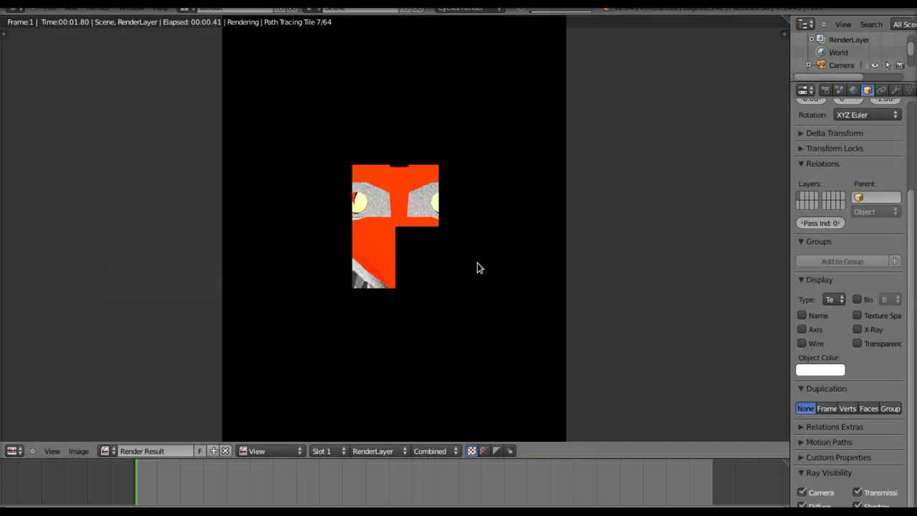